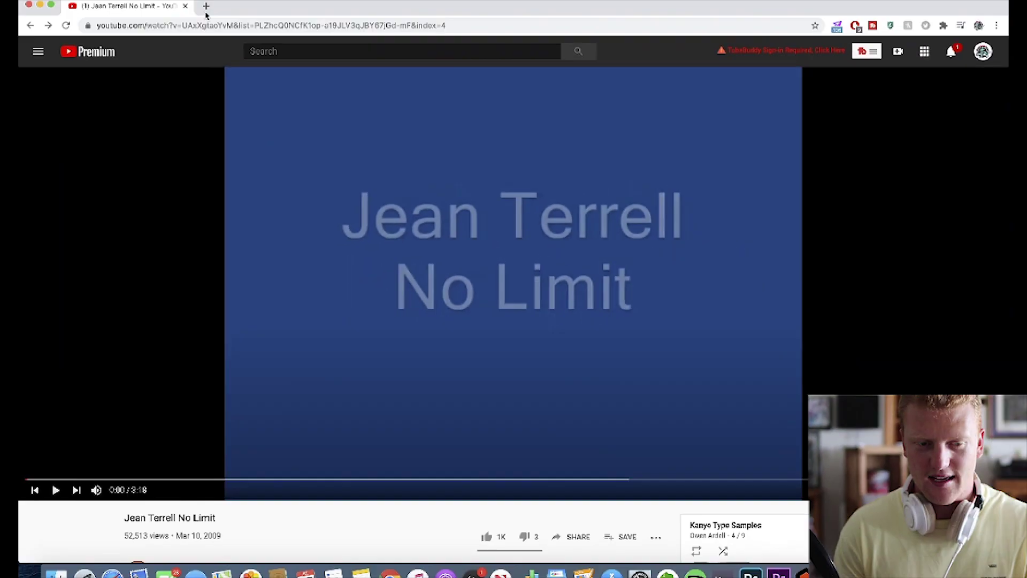
- Open YouTube in a new browser tab and search for "kanye west type samples"
{"action": "left_click", "coordinate": [227, 24]}
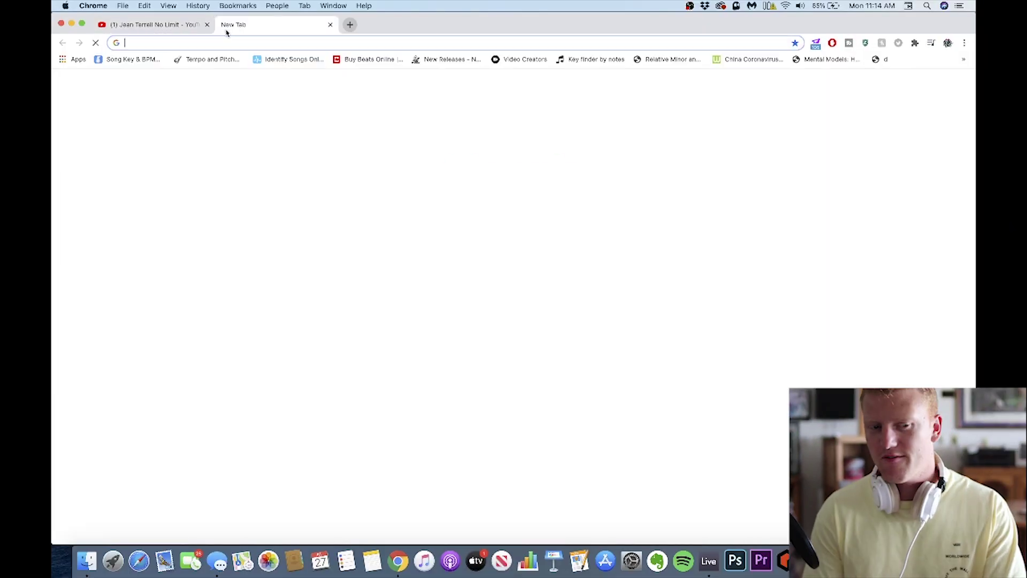
{"action": "type", "text": "youtube.com"}
{"action": "key", "text": "Return"}
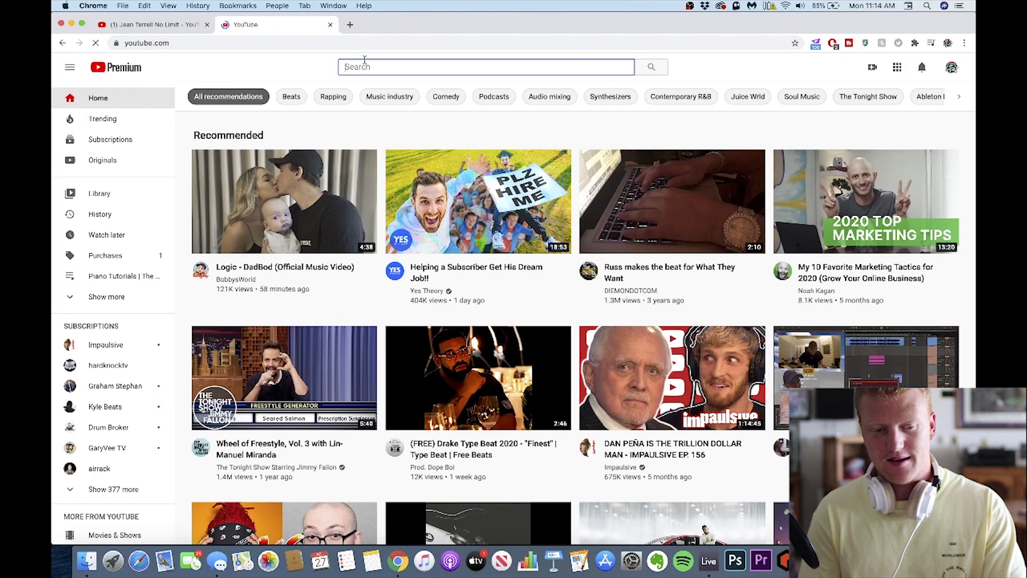
{"action": "left_click", "coordinate": [365, 61]}
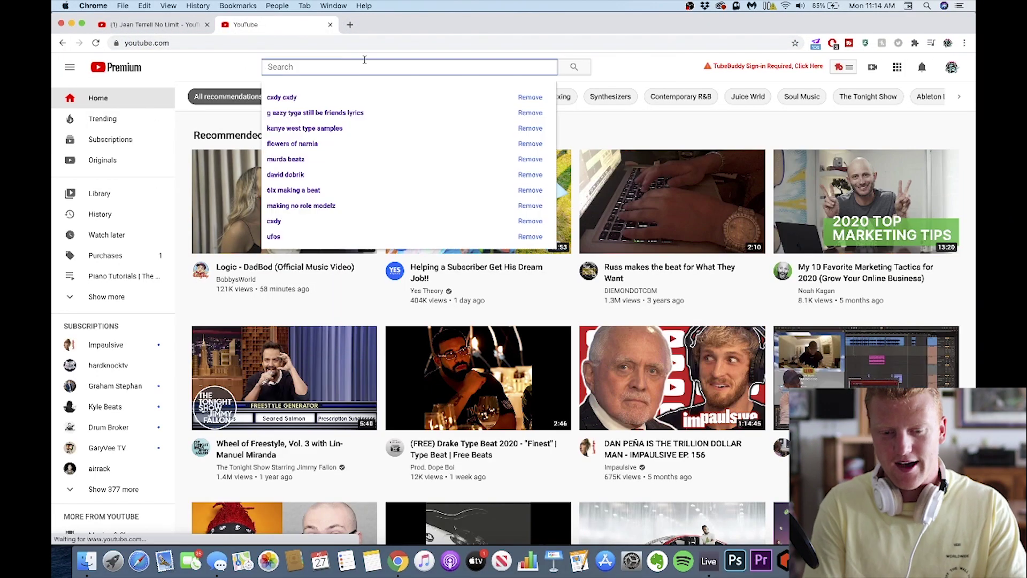
{"action": "type", "text": "kanye west"}
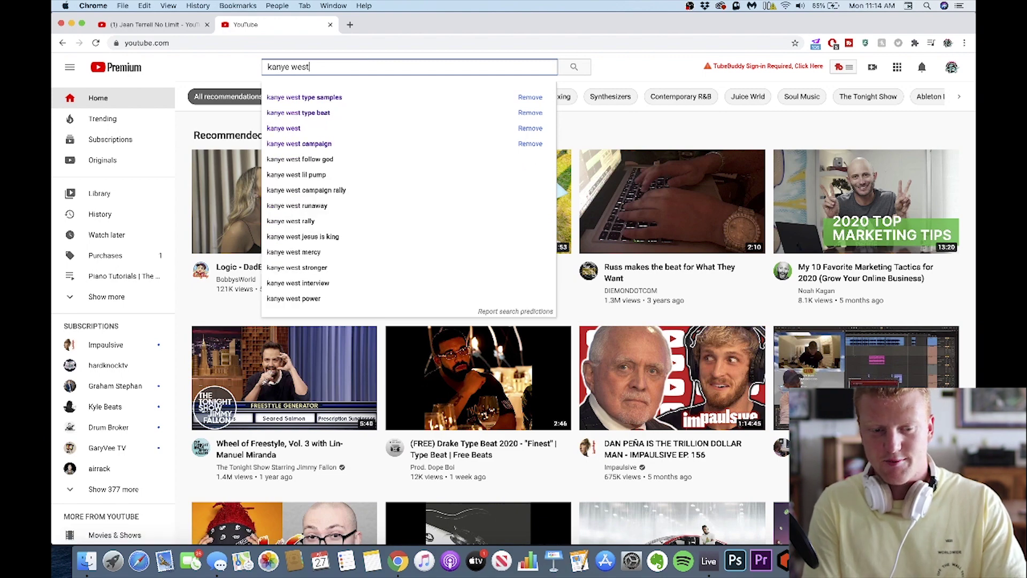
{"action": "type", "text": " type samples"}
{"action": "key", "text": "Return"}
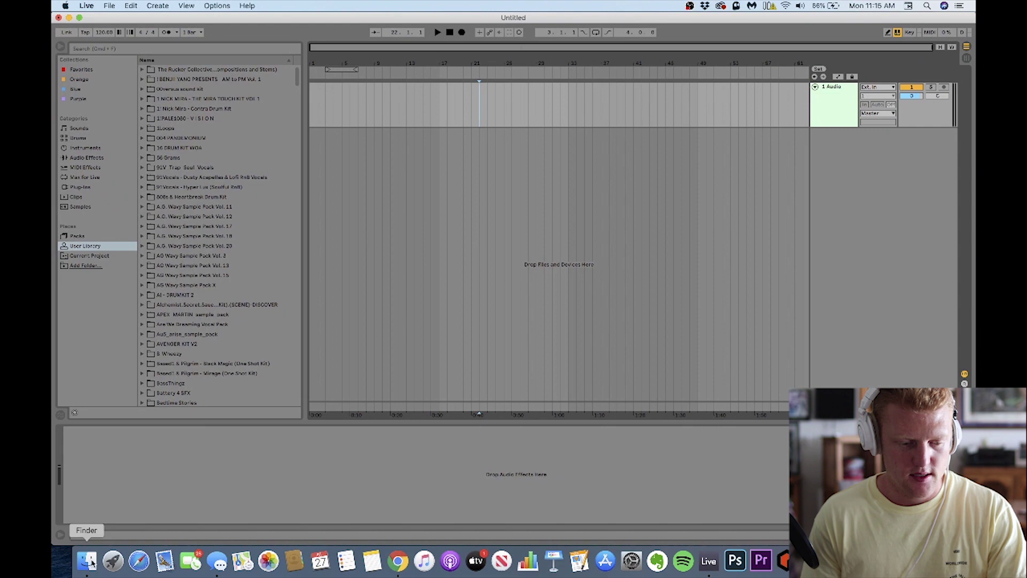
- Bring the Jean Terrell No Limit audio file from the Downloads folder to the start of the audio track and show its sample view
{"action": "left_click", "coordinate": [86, 561]}
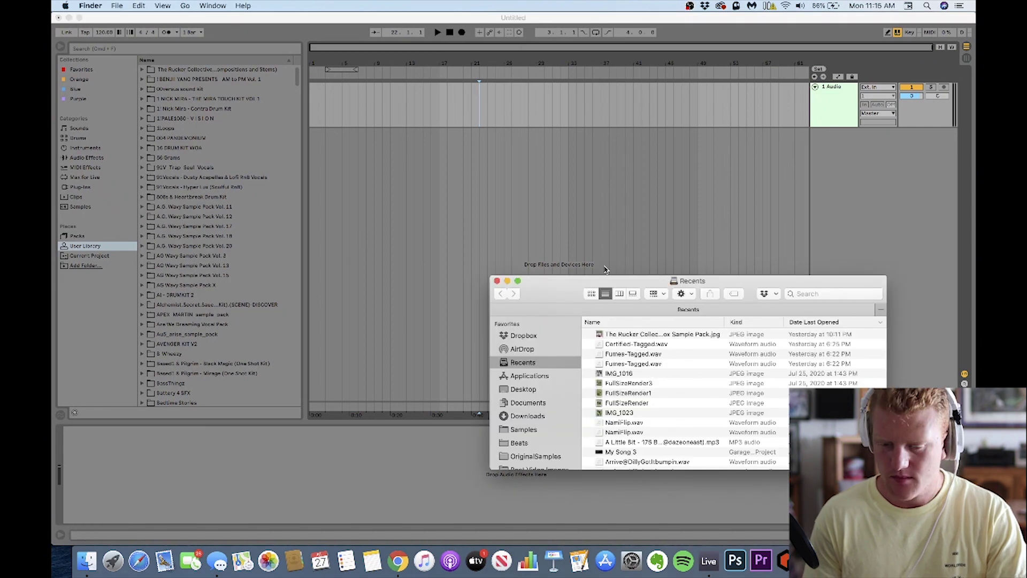
{"action": "left_click", "coordinate": [524, 417]}
{"action": "left_click_drag", "start_coordinate": [642, 336], "coordinate": [329, 89]}
{"action": "double_click", "coordinate": [329, 89]}
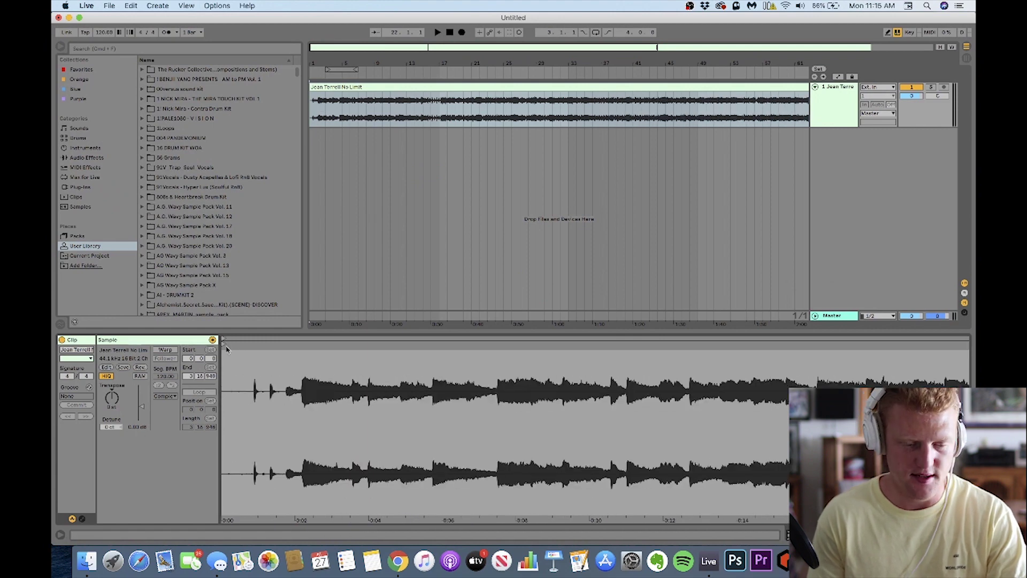
- Trim the clip's start to the first full note about 2.19 seconds in, solo the track and listen to its opening
{"action": "left_click_drag", "start_coordinate": [227, 349], "coordinate": [404, 349]}
{"action": "left_click", "coordinate": [934, 87]}
{"action": "key", "text": "space"}
{"action": "scroll", "coordinate": [357, 392], "scroll_direction": "up", "scroll_amount": 3}
{"action": "scroll", "coordinate": [357, 393], "scroll_direction": "left", "scroll_amount": 4}
{"action": "key", "text": "space"}
{"action": "key", "text": "space"}
{"action": "key", "text": "space"}
{"action": "key", "text": "space"}
{"action": "scroll", "coordinate": [386, 393], "scroll_direction": "up", "scroll_amount": 5}
{"action": "key", "text": "space"}
{"action": "key", "text": "space"}
{"action": "scroll", "coordinate": [404, 392], "scroll_direction": "up", "scroll_amount": 4}
{"action": "scroll", "coordinate": [319, 124], "scroll_direction": "up", "scroll_amount": 1}
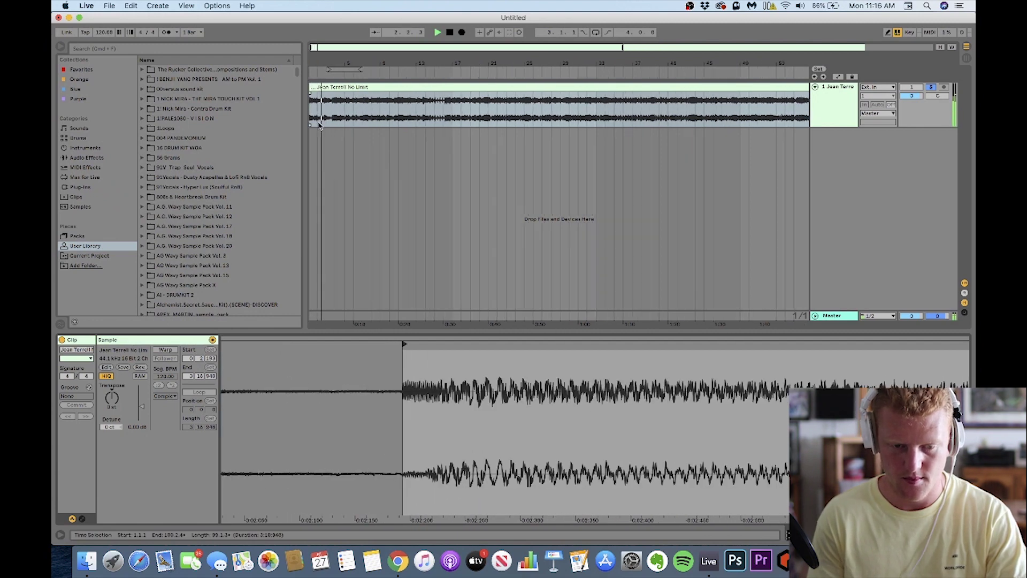
- Play the sample's opening against the beat grid and set the project tempo to 137 BPM
{"action": "scroll", "coordinate": [319, 125], "scroll_direction": "up", "scroll_amount": 8}
{"action": "key", "text": "space"}
{"action": "key", "text": "space"}
{"action": "key", "text": "space"}
{"action": "left_click_drag", "start_coordinate": [105, 32], "coordinate": [105, 24]}
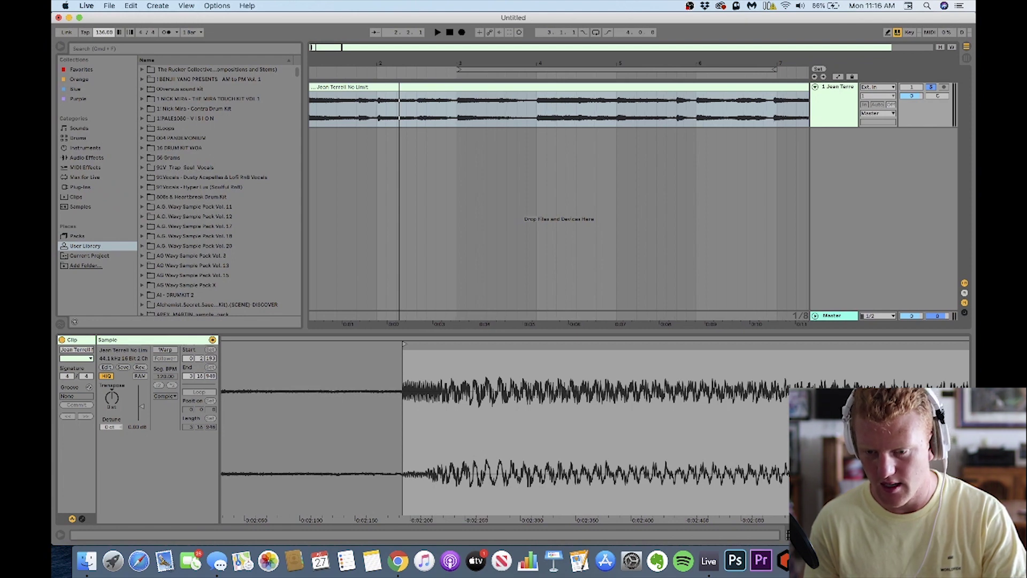
- Loop the first eight bars of the sample, from bar 1 to bar 9, in the arrangement
{"action": "scroll", "coordinate": [700, 123], "scroll_direction": "down", "scroll_amount": 6}
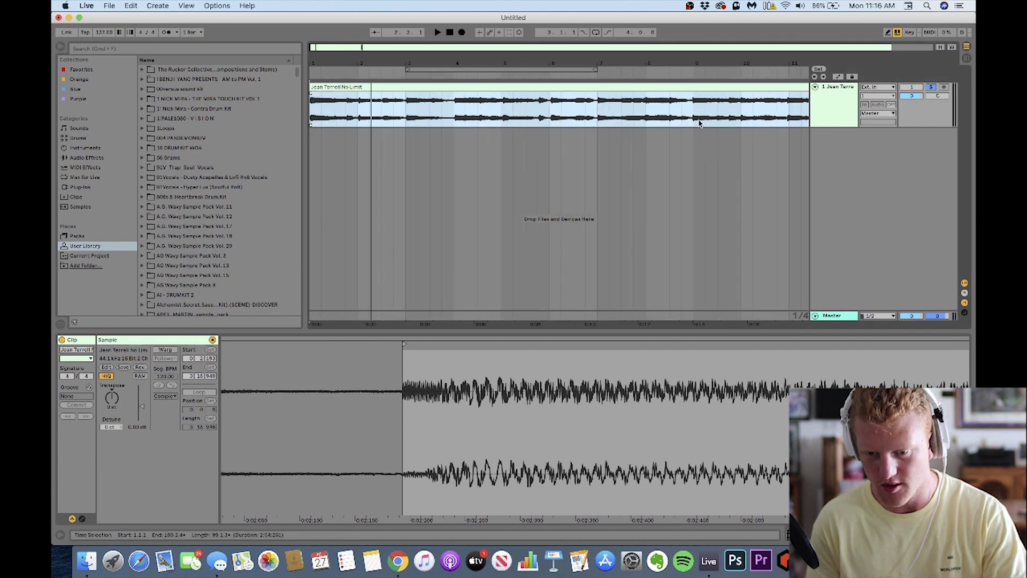
{"action": "scroll", "coordinate": [698, 112], "scroll_direction": "up", "scroll_amount": 4}
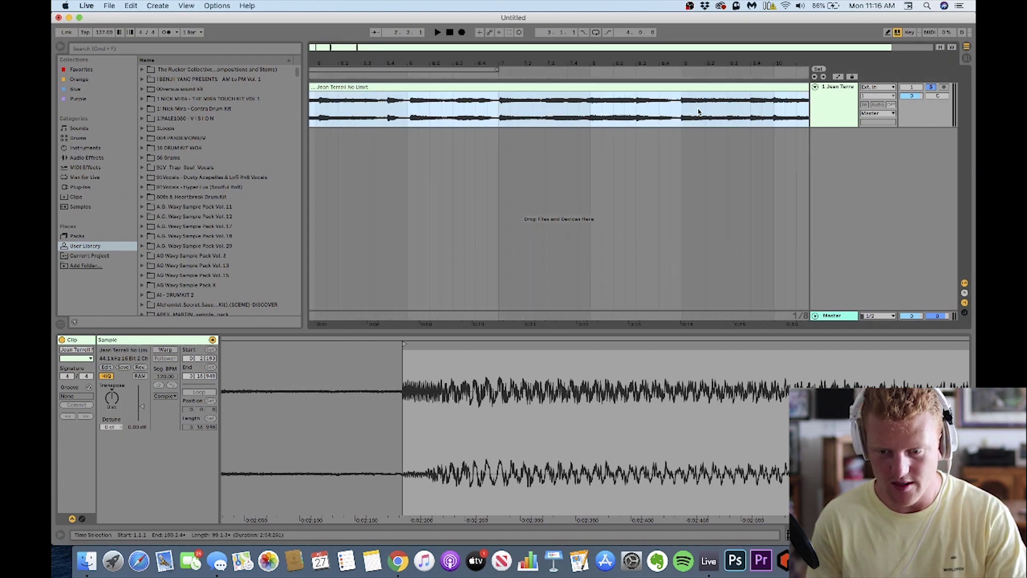
{"action": "left_click", "coordinate": [624, 111]}
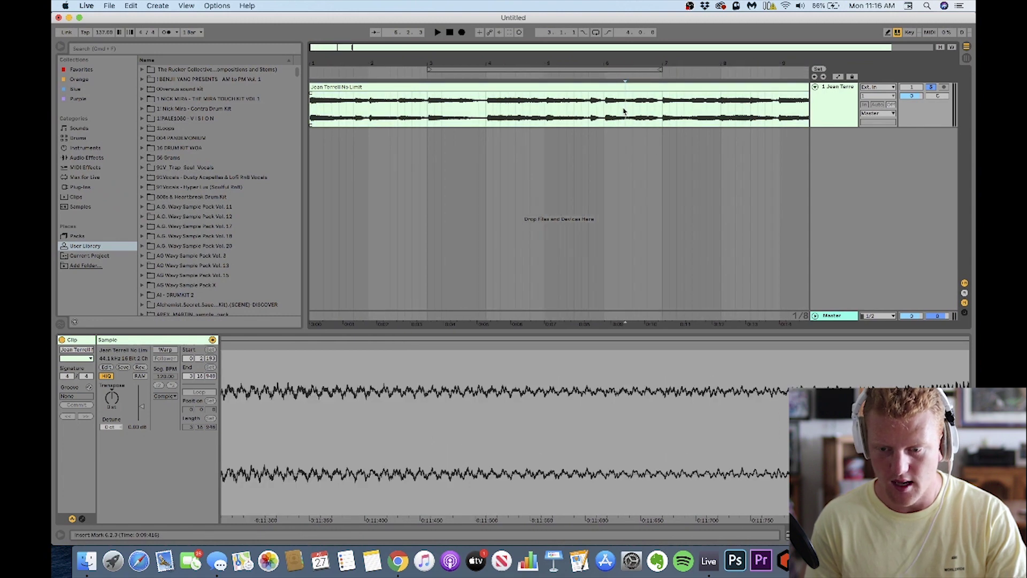
{"action": "left_click_drag", "start_coordinate": [780, 103], "coordinate": [245, 120]}
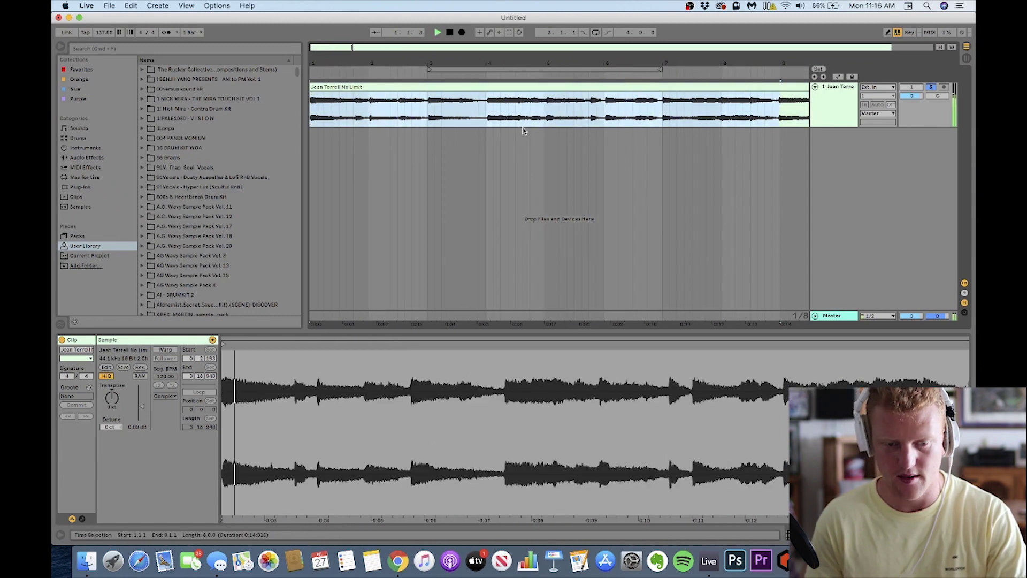
{"action": "key", "text": "super+l"}
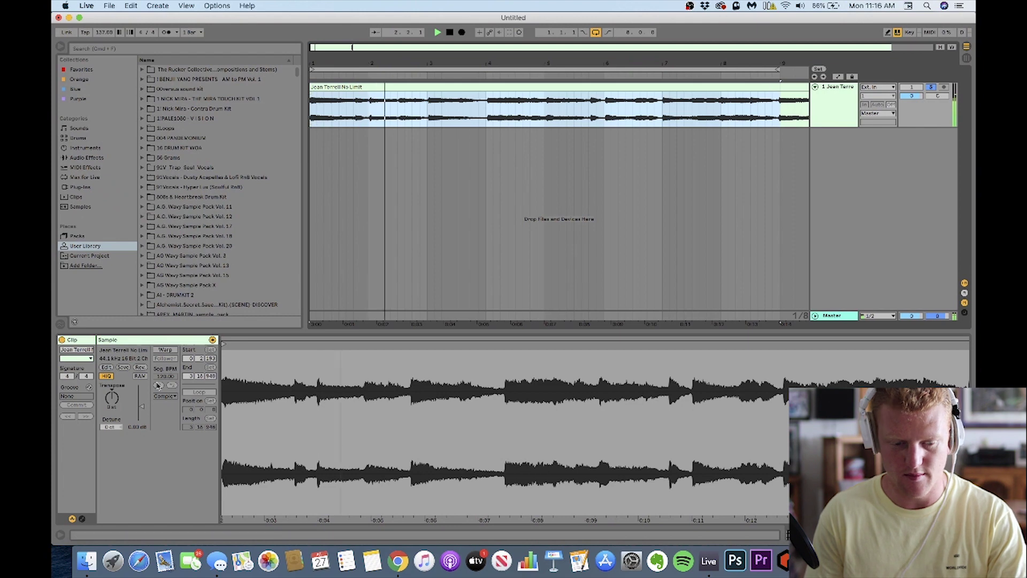
- Enable warping on the sample clip with the Complex Pro warp mode
{"action": "left_click", "coordinate": [166, 349]}
{"action": "left_click", "coordinate": [164, 396]}
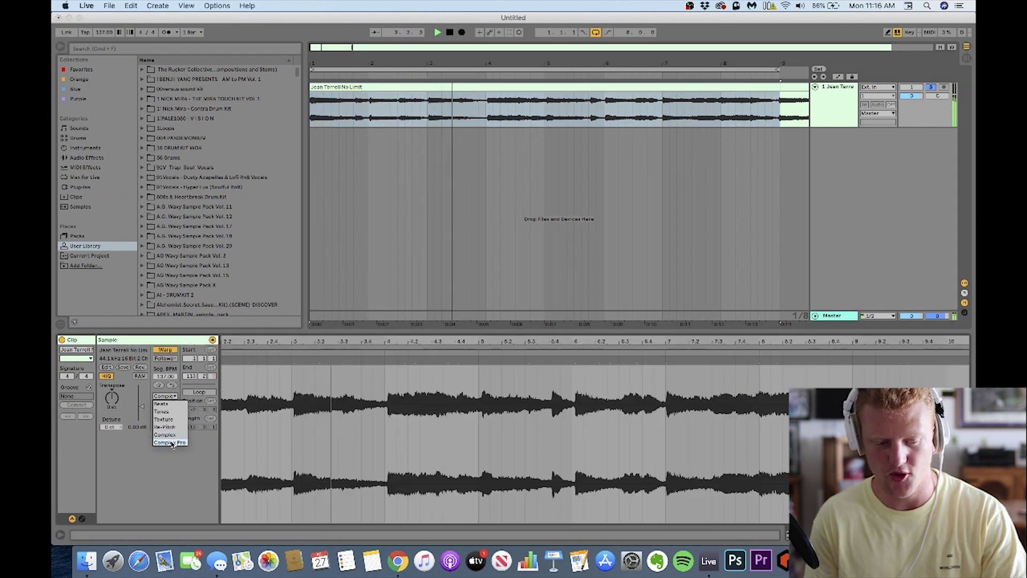
{"action": "left_click", "coordinate": [170, 443]}
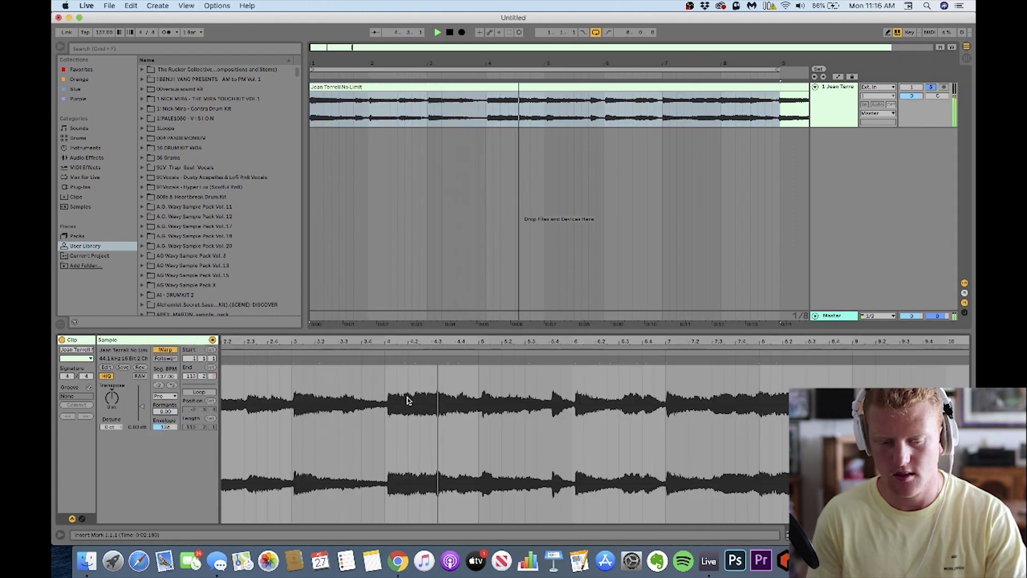
- Add a warp marker at the bar 9 downbeat and align the note's attack with the grid line
{"action": "scroll", "coordinate": [408, 401], "scroll_direction": "down", "scroll_amount": 5}
{"action": "scroll", "coordinate": [423, 389], "scroll_direction": "up", "scroll_amount": 10}
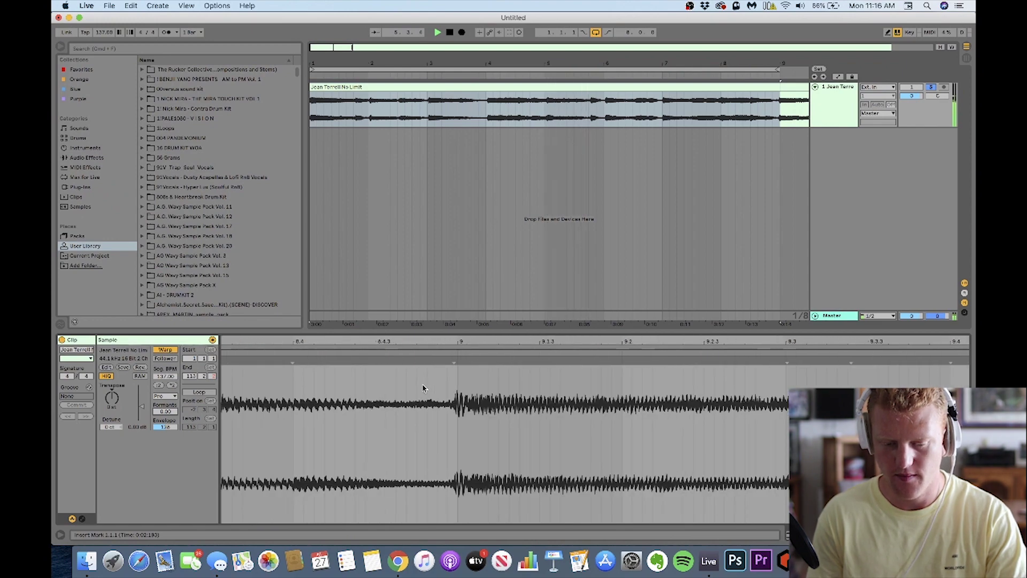
{"action": "double_click", "coordinate": [454, 358]}
{"action": "left_click_drag", "start_coordinate": [454, 358], "coordinate": [458, 357]}
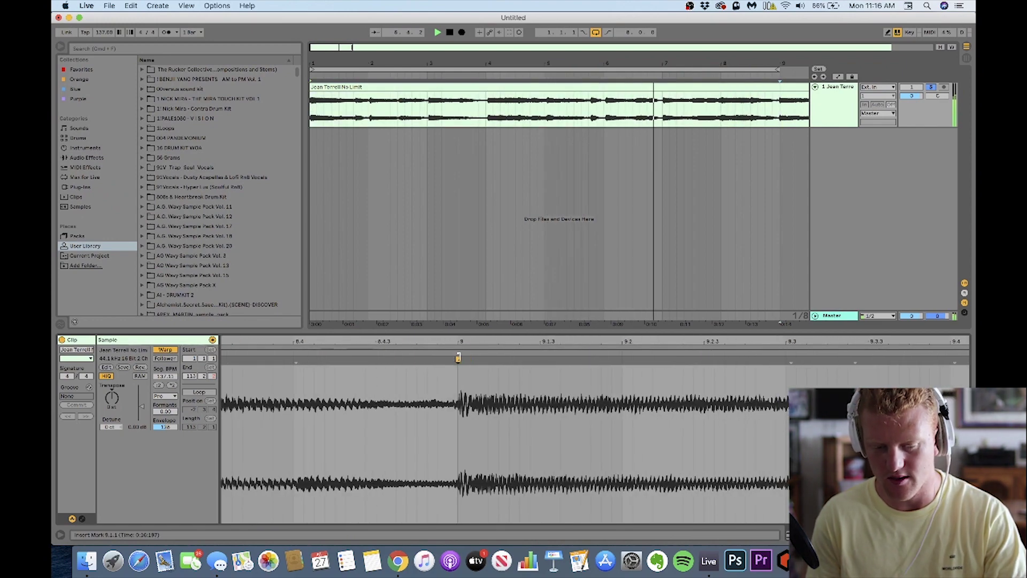
{"action": "scroll", "coordinate": [433, 445], "scroll_direction": "down", "scroll_amount": 4}
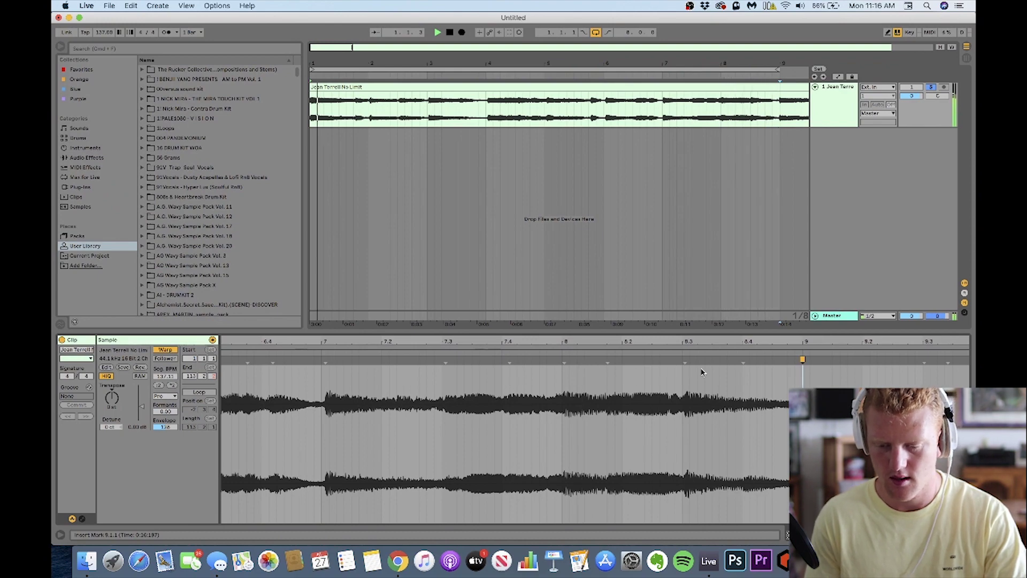
{"action": "scroll", "coordinate": [712, 430], "scroll_direction": "up", "scroll_amount": 4}
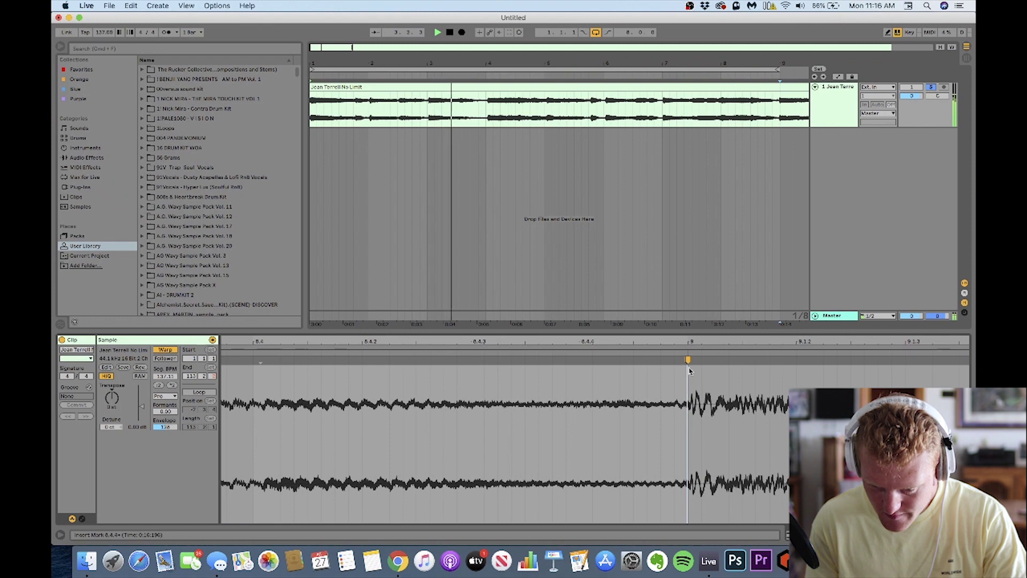
{"action": "left_click_drag", "start_coordinate": [687, 361], "coordinate": [689, 359]}
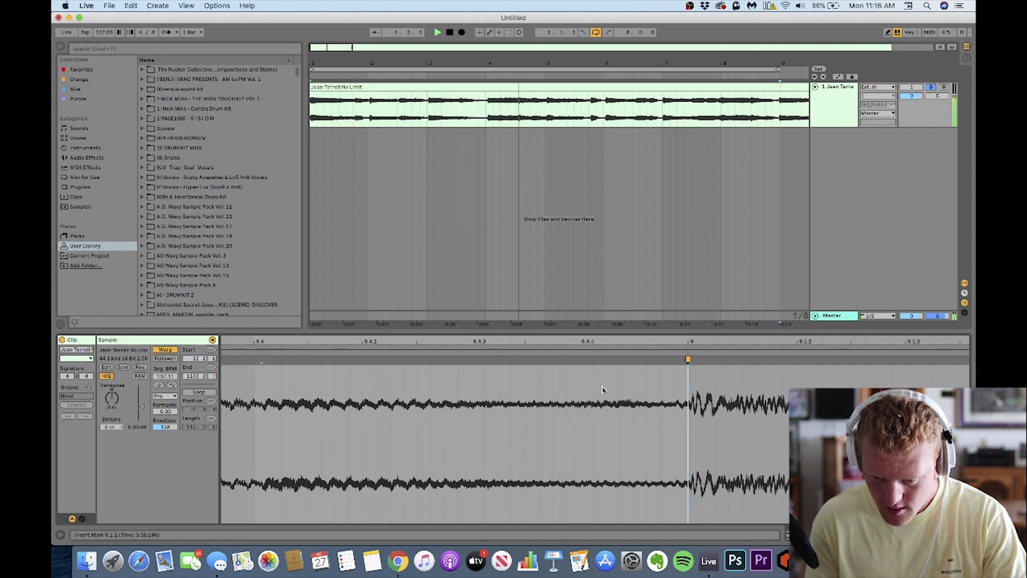
- Fine-tune the bar 1 warp marker so the sample's first attack sits exactly on the downbeat
{"action": "scroll", "coordinate": [603, 390], "scroll_direction": "down", "scroll_amount": 10}
{"action": "scroll", "coordinate": [250, 383], "scroll_direction": "up", "scroll_amount": 8}
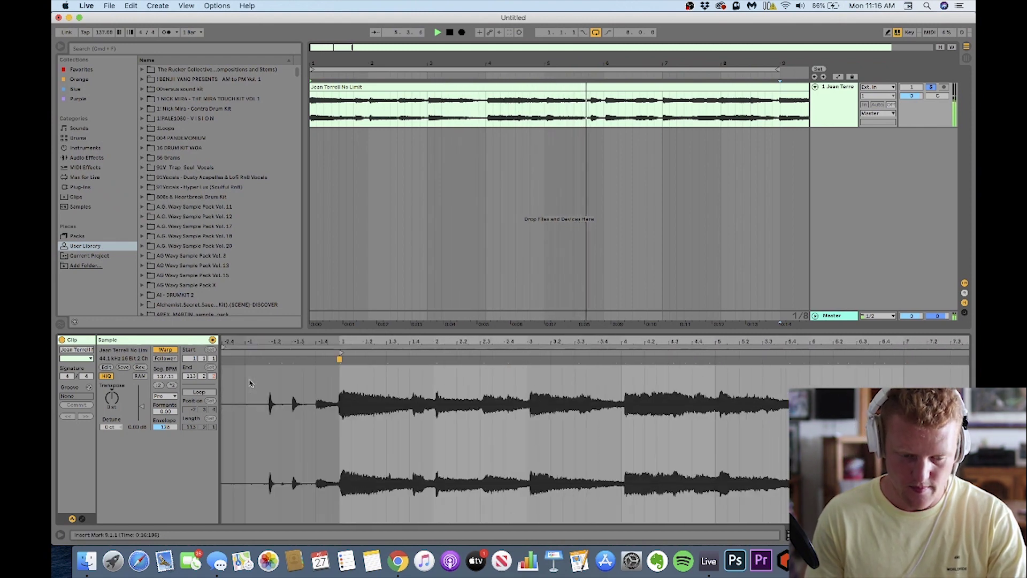
{"action": "scroll", "coordinate": [332, 373], "scroll_direction": "up", "scroll_amount": 8}
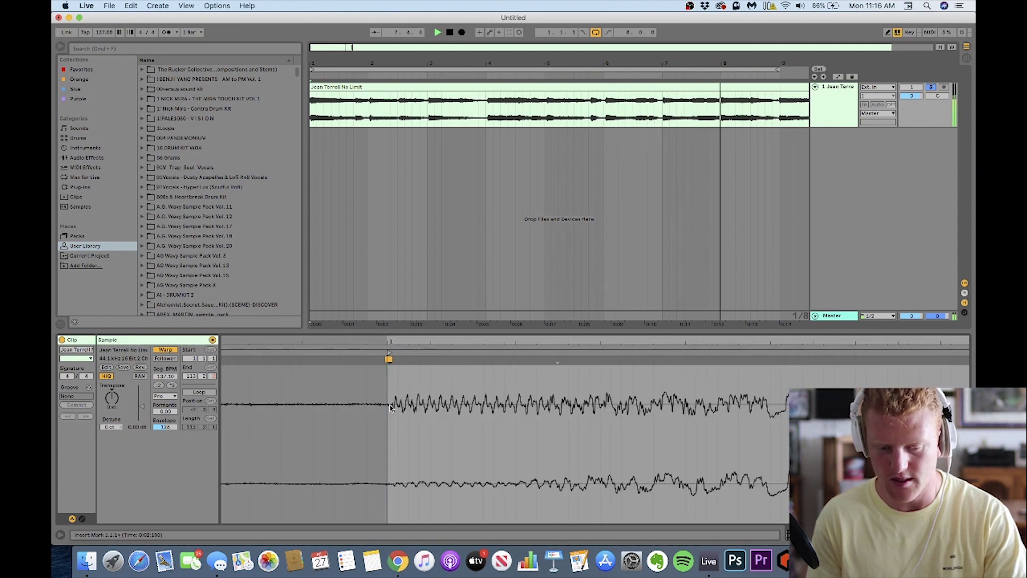
{"action": "left_click_drag", "start_coordinate": [390, 360], "coordinate": [387, 360]}
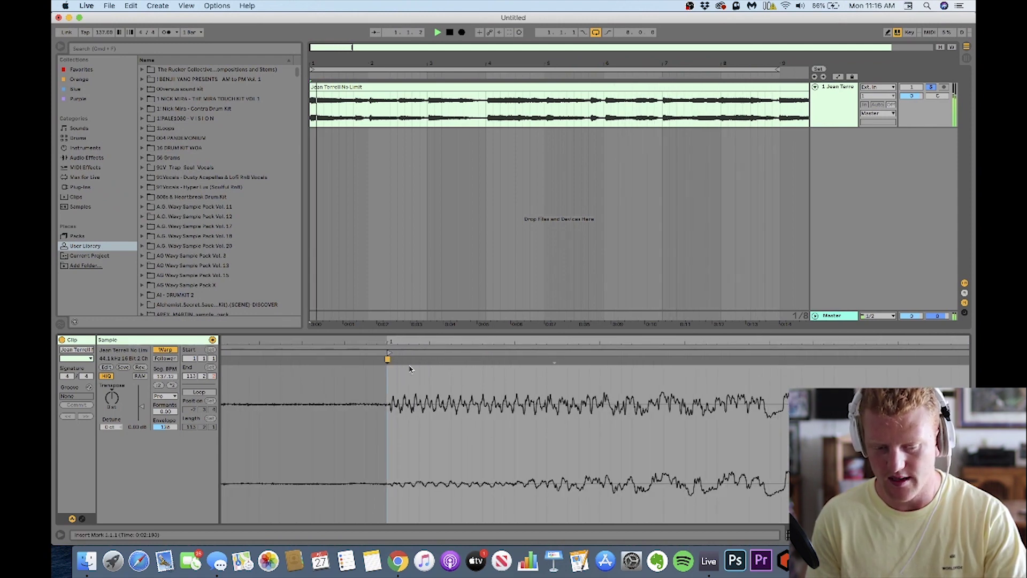
- Add warp markers on the downbeats of bars 2, 3, 4, 6 and 7 to lock the sample to the grid
{"action": "scroll", "coordinate": [486, 429], "scroll_direction": "down", "scroll_amount": 10}
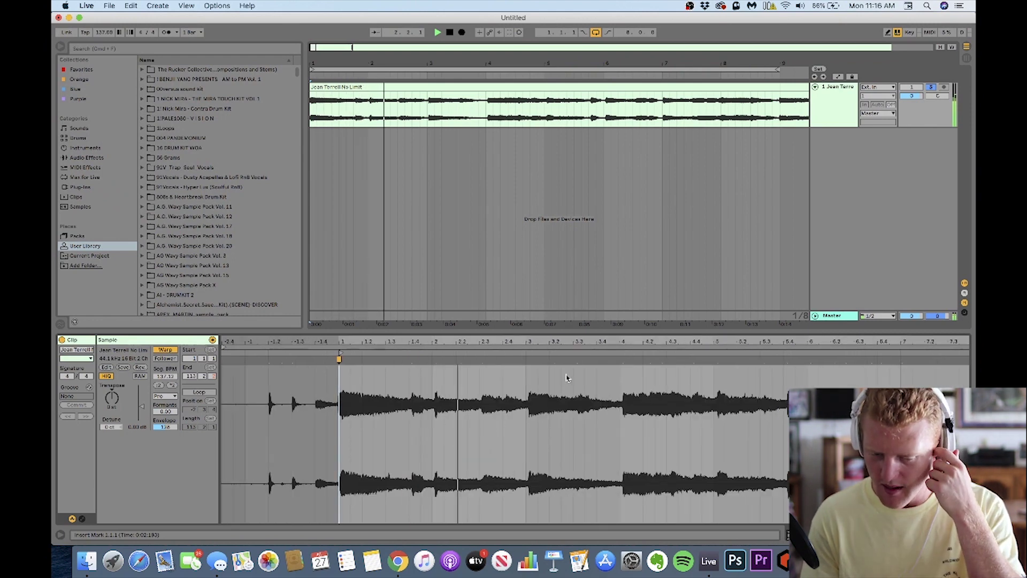
{"action": "left_click_drag", "start_coordinate": [434, 359], "coordinate": [429, 360]}
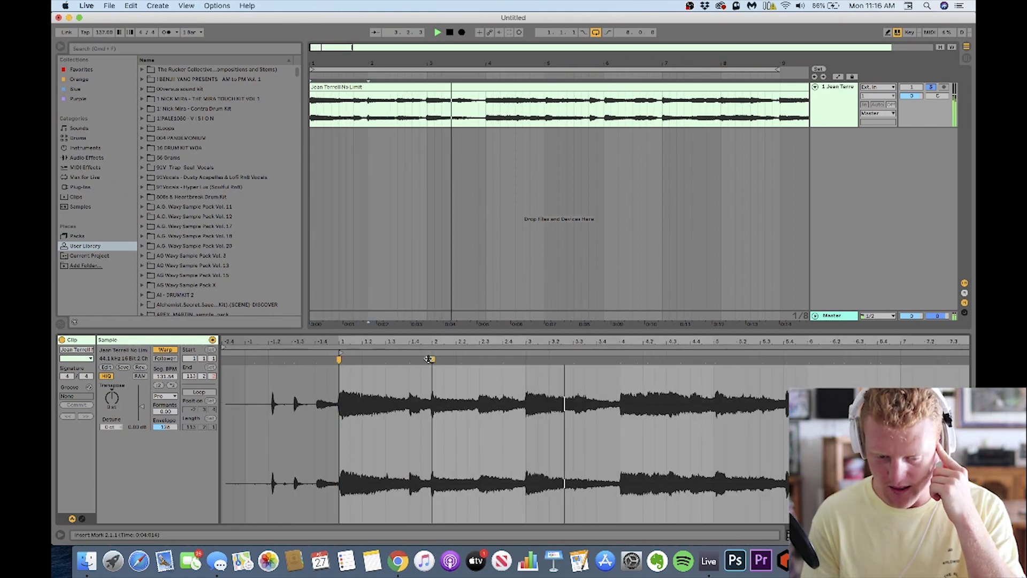
{"action": "double_click", "coordinate": [525, 360]}
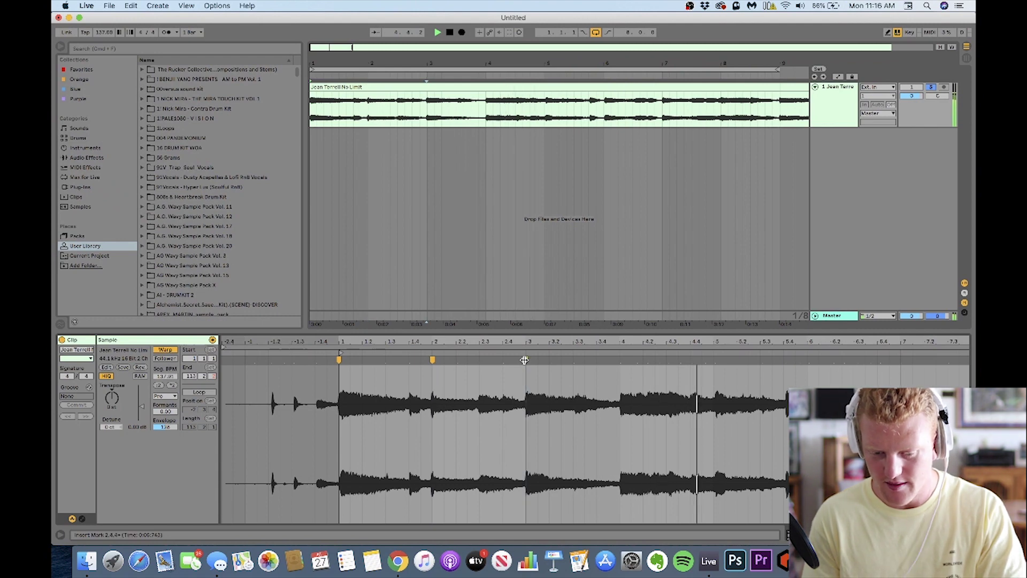
{"action": "double_click", "coordinate": [619, 361]}
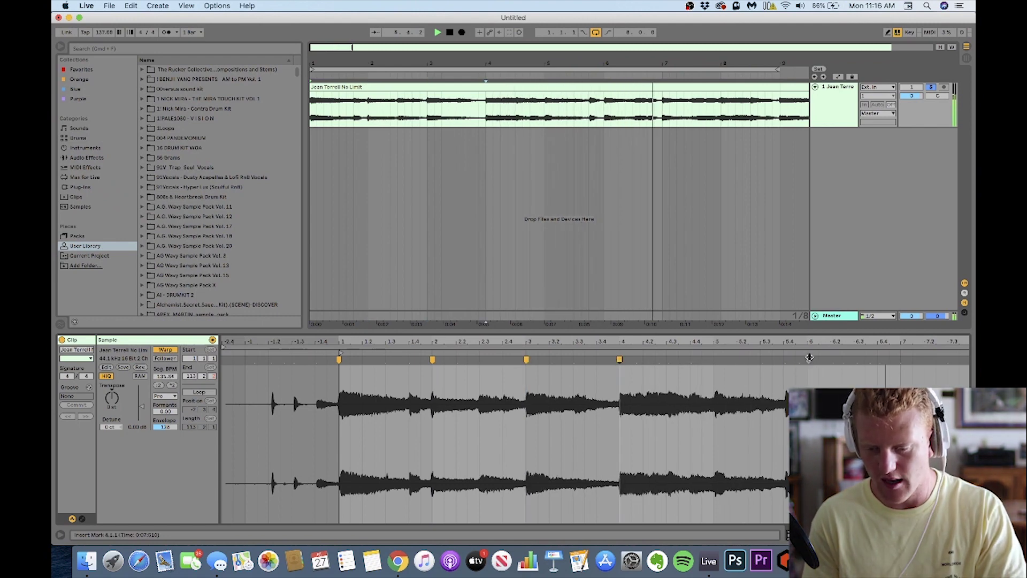
{"action": "scroll", "coordinate": [807, 360], "scroll_direction": "right", "scroll_amount": 5}
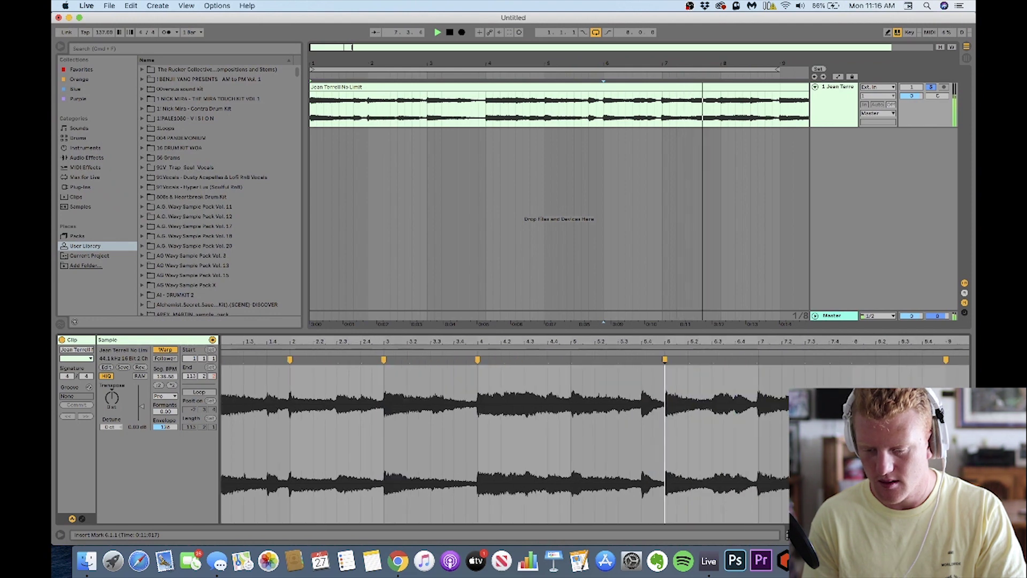
{"action": "double_click", "coordinate": [759, 359]}
{"action": "scroll", "coordinate": [749, 381], "scroll_direction": "right", "scroll_amount": 3}
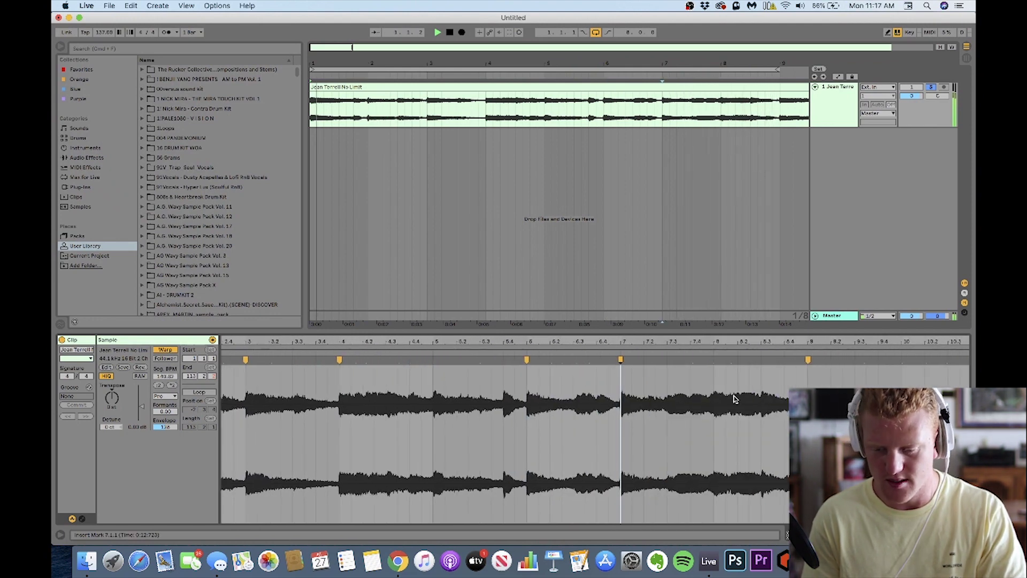
{"action": "scroll", "coordinate": [737, 396], "scroll_direction": "up", "scroll_amount": 5}
{"action": "scroll", "coordinate": [666, 369], "scroll_direction": "down", "scroll_amount": 10}
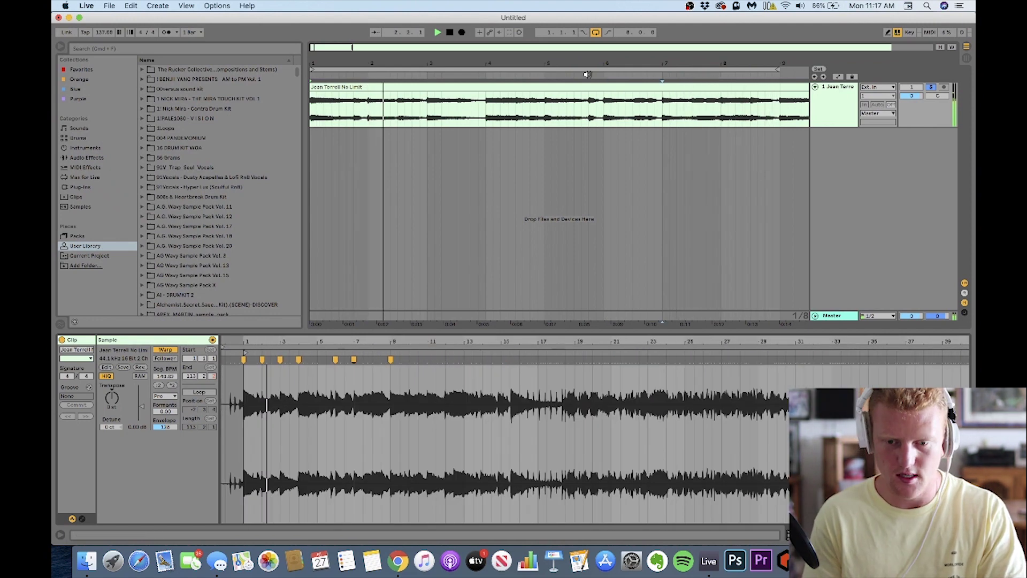
- Split the clip at bar 9 and delete the remainder, keeping only the first eight bars
{"action": "left_click_drag", "start_coordinate": [789, 114], "coordinate": [427, 120]}
{"action": "left_click_drag", "start_coordinate": [780, 118], "coordinate": [311, 122]}
{"action": "key", "text": "super+e"}
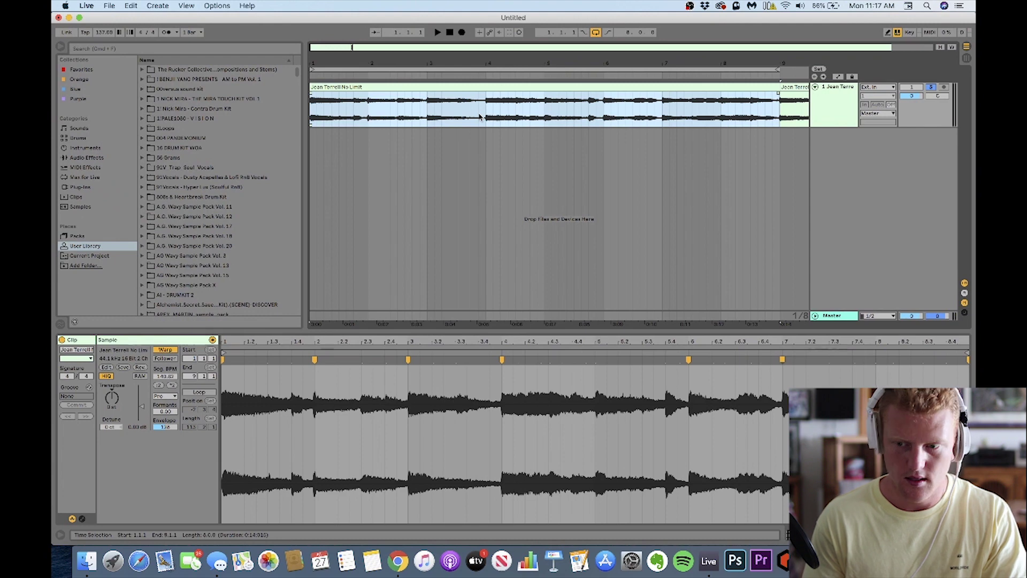
{"action": "left_click", "coordinate": [801, 81]}
{"action": "key", "text": "Delete"}
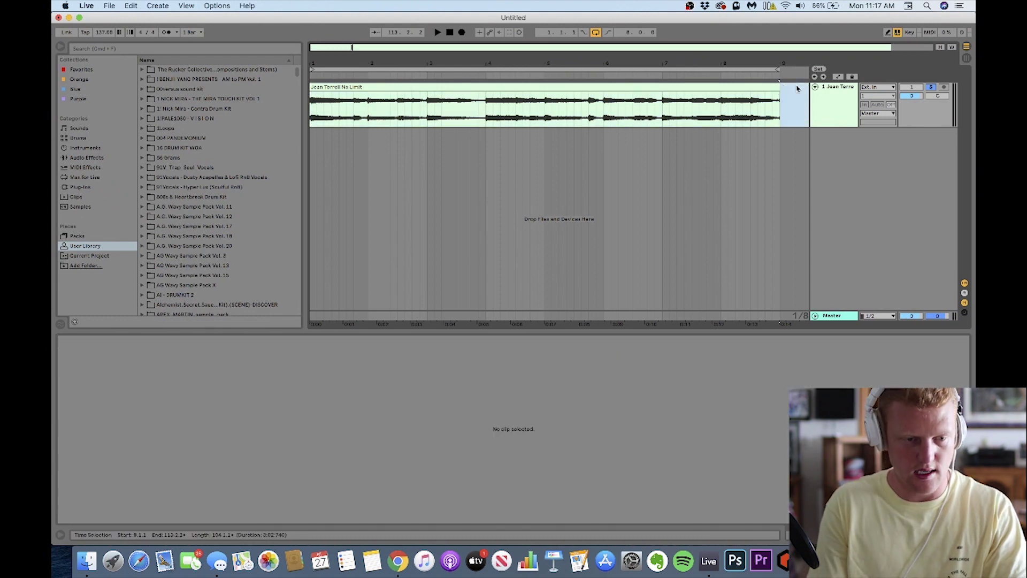
- Duplicate the eight-bar sample clip directly after the original, starting at bar 9
{"action": "left_click", "coordinate": [670, 83]}
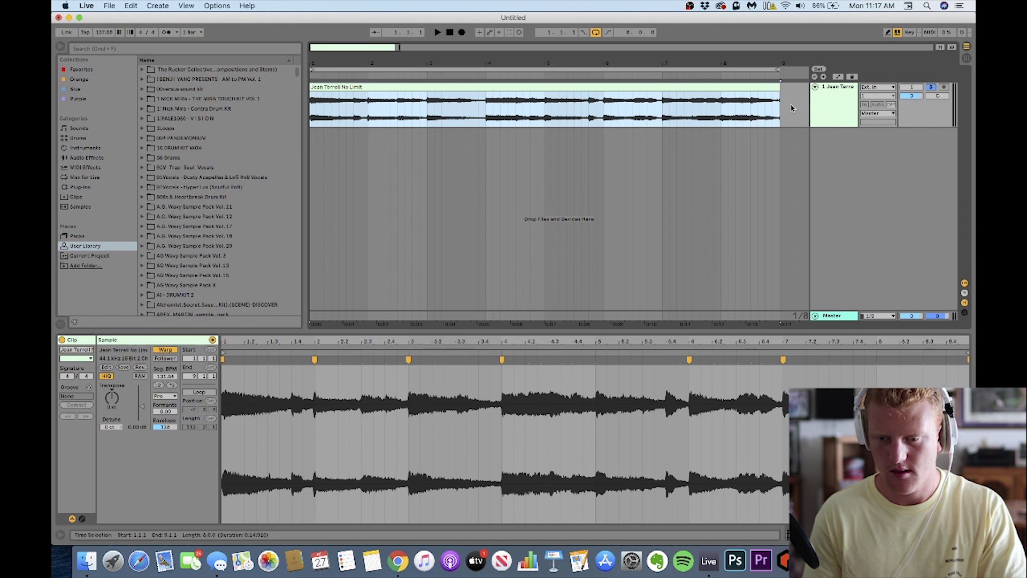
{"action": "key", "text": "super+d"}
{"action": "key", "text": "minus"}
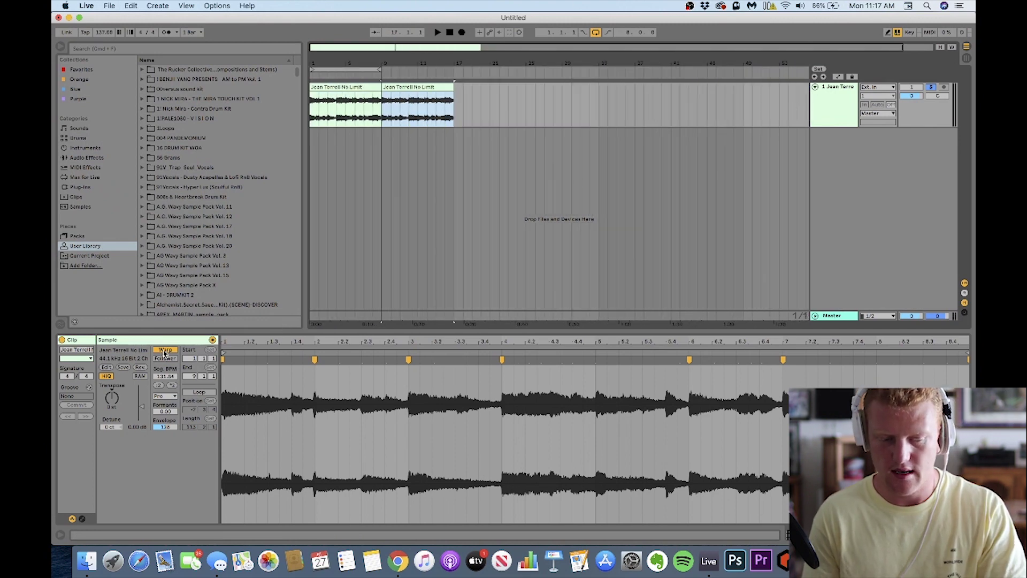
- Unwarp and pitch up the duplicated sample clip, and raise the tempo to 170 BPM so its length fits eight bars
{"action": "left_click", "coordinate": [164, 351]}
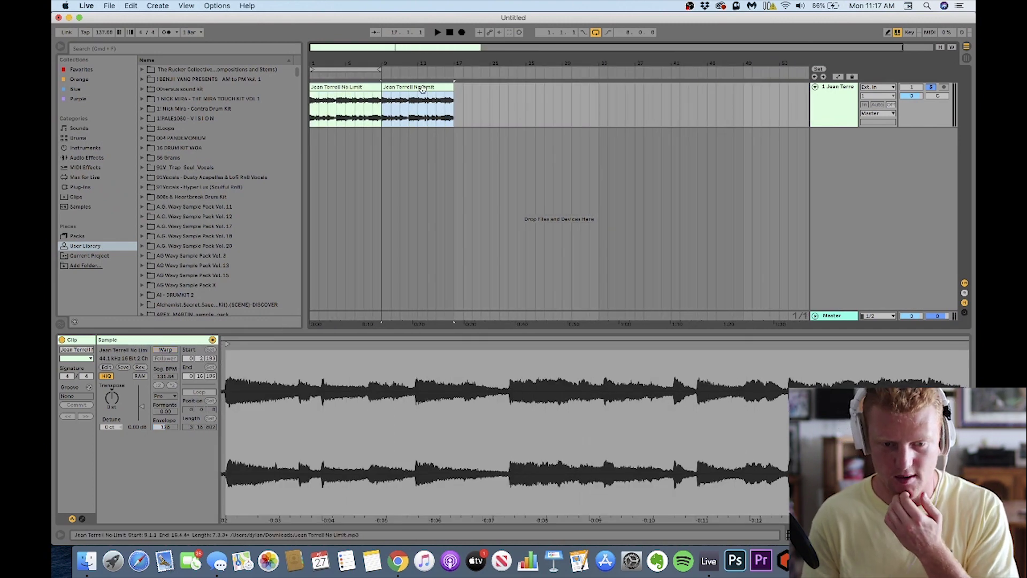
{"action": "left_click", "coordinate": [113, 396]}
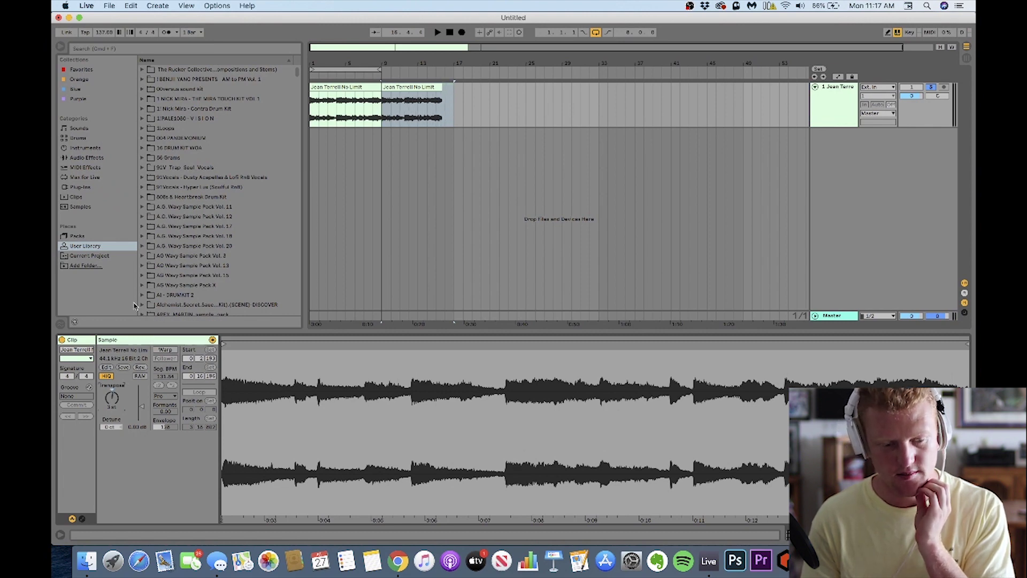
{"action": "left_click", "coordinate": [101, 33]}
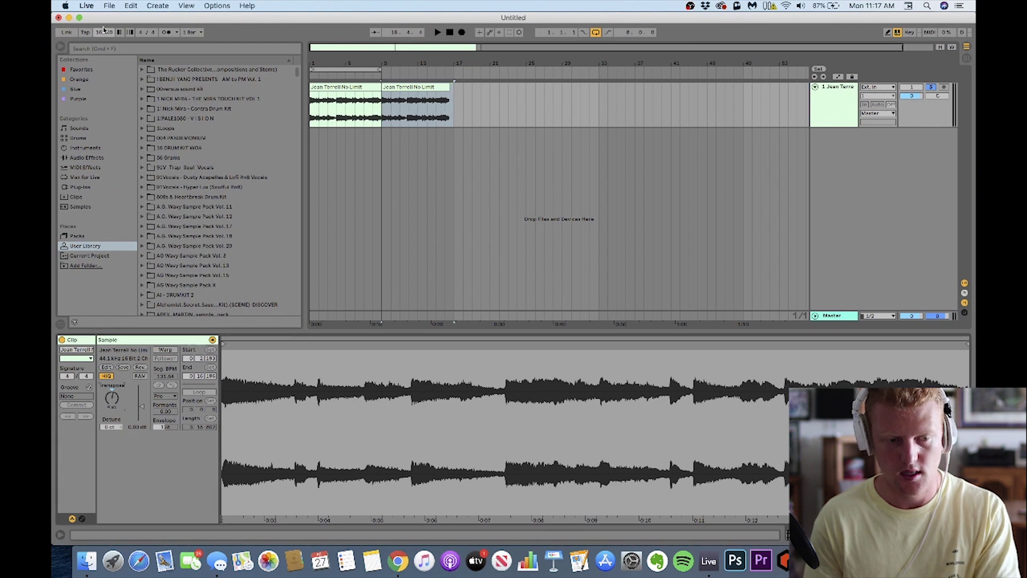
{"action": "left_click_drag", "start_coordinate": [104, 32], "coordinate": [104, 26]}
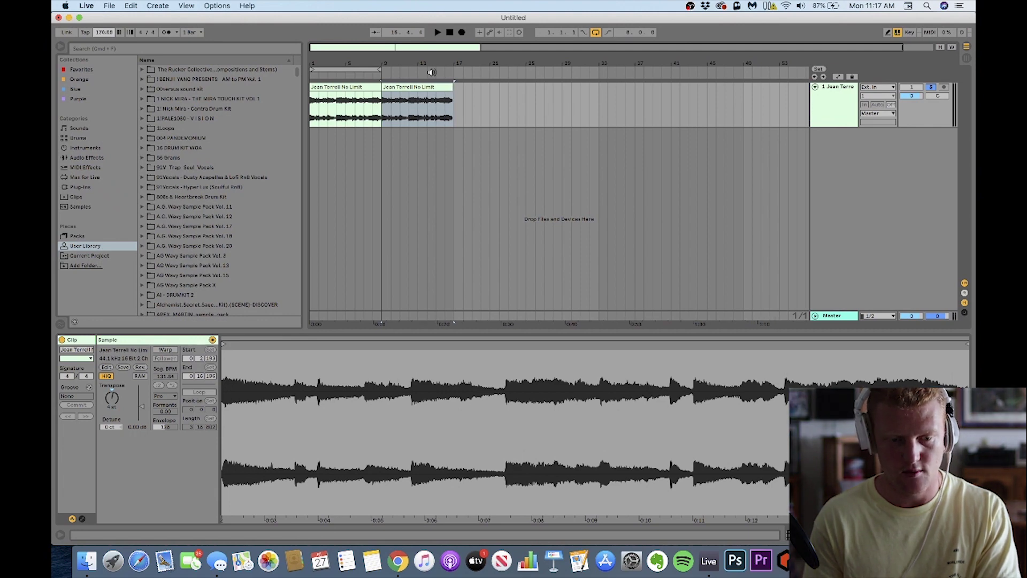
- Transpose the original warped sample clip by the same amount as the duplicate, and delete the unwarped duplicate
{"action": "left_click", "coordinate": [358, 86]}
{"action": "left_click", "coordinate": [112, 397]}
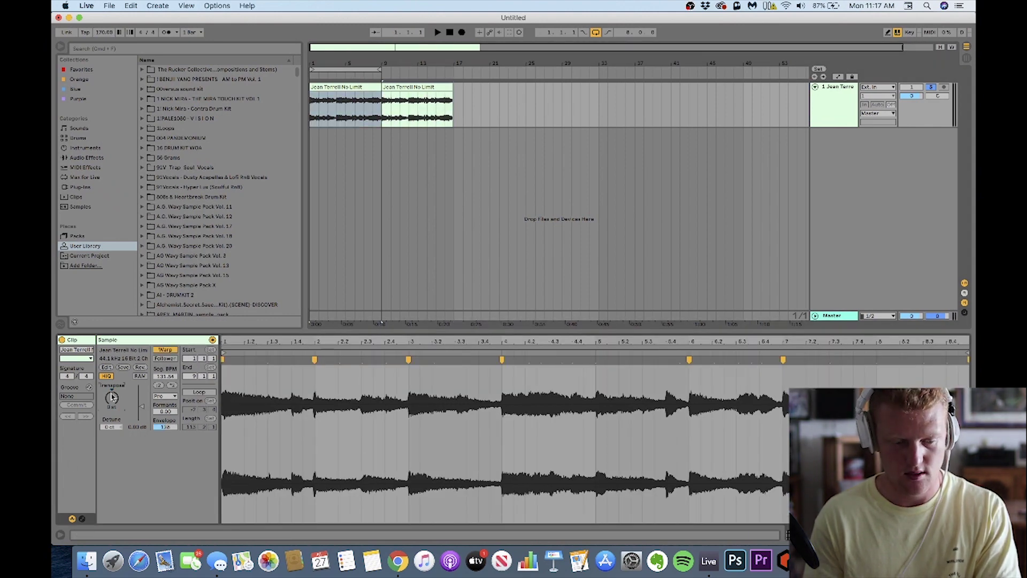
{"action": "left_click", "coordinate": [419, 87]}
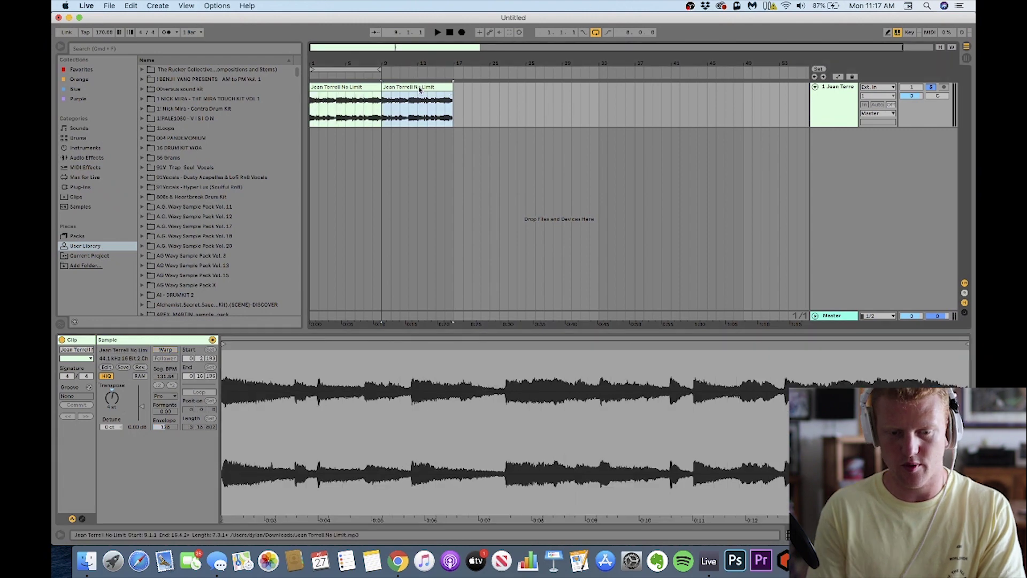
{"action": "key", "text": "Delete"}
{"action": "left_click", "coordinate": [324, 87]}
{"action": "key", "text": "space"}
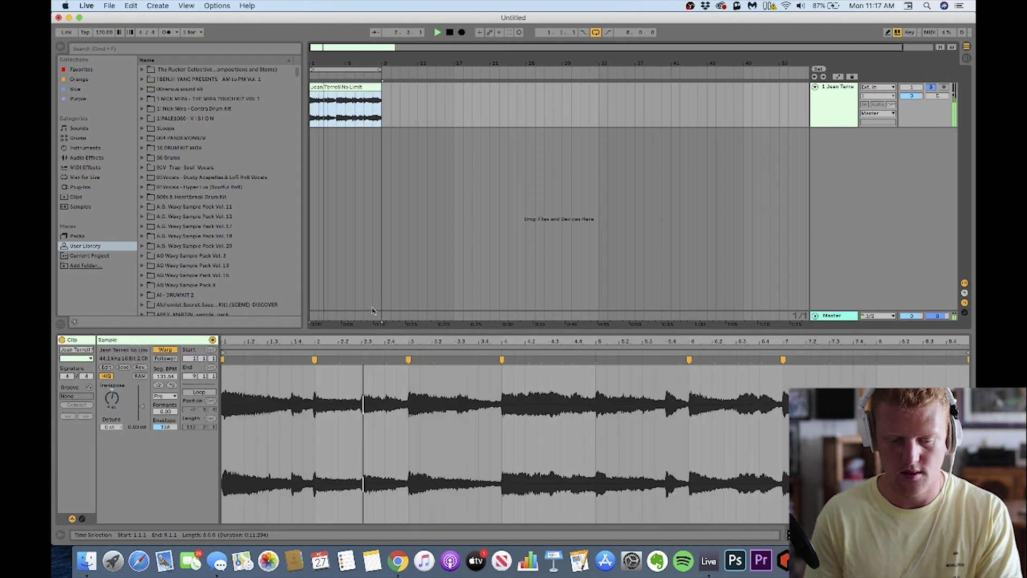
{"action": "key", "text": "plus"}
{"action": "key", "text": "plus"}
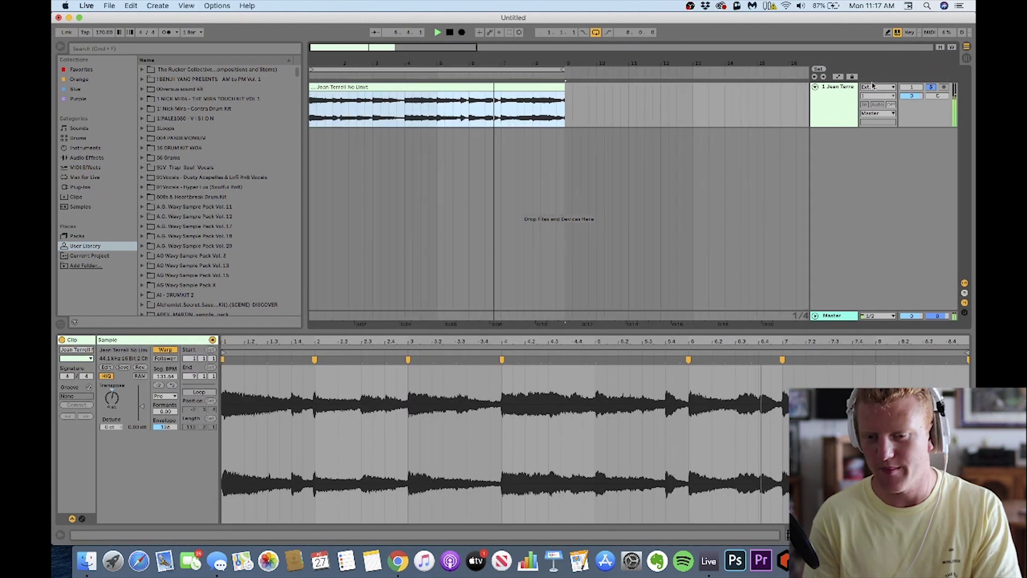
- Find the Melodyne plug-in and load it onto the Jean Terrell sample track
{"action": "left_click", "coordinate": [838, 87]}
{"action": "left_click", "coordinate": [80, 186]}
{"action": "type", "text": "melodyne"}
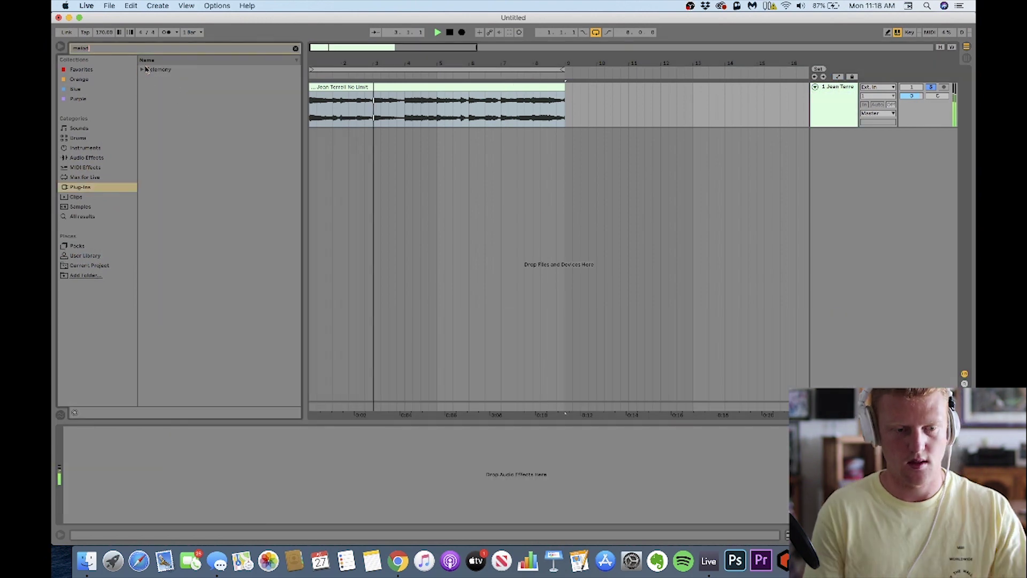
{"action": "double_click", "coordinate": [159, 70]}
{"action": "double_click", "coordinate": [160, 79]}
- Transfer the full eight bars of the sample into Melodyne so its notes are analysed
{"action": "left_click", "coordinate": [447, 203]}
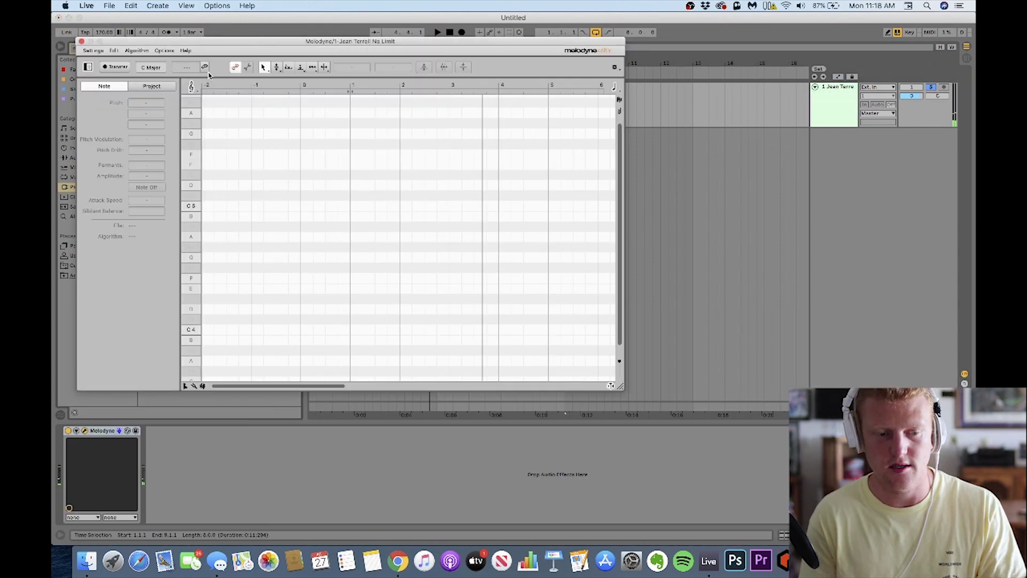
{"action": "left_click", "coordinate": [439, 114]}
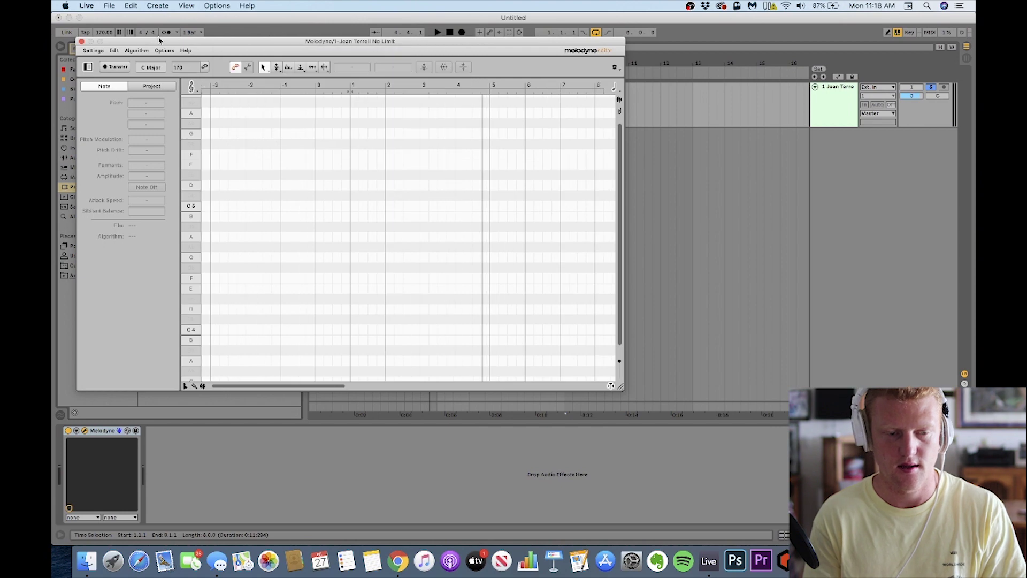
{"action": "left_click", "coordinate": [106, 69]}
{"action": "key", "text": "space"}
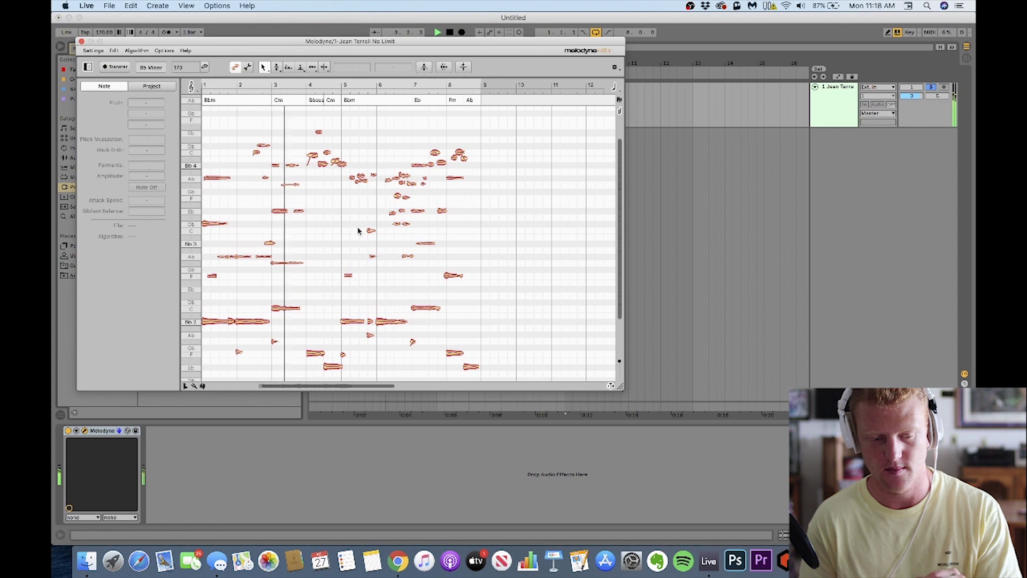
- Select all the detected notes in Melodyne and save them as a MIDI file in the Downloads folder
{"action": "key", "text": "super+a"}
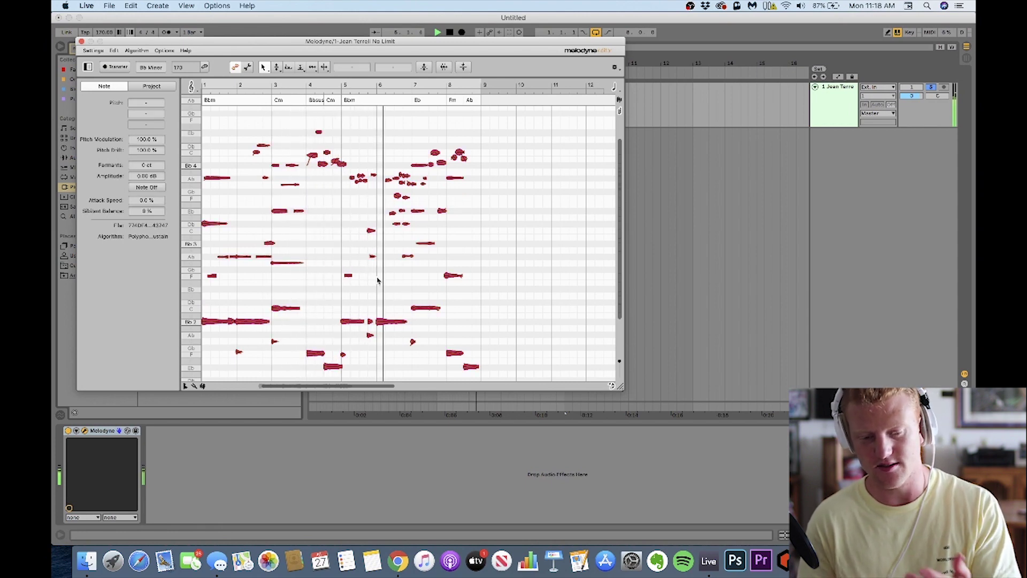
{"action": "left_click", "coordinate": [91, 50]}
{"action": "left_click", "coordinate": [99, 64]}
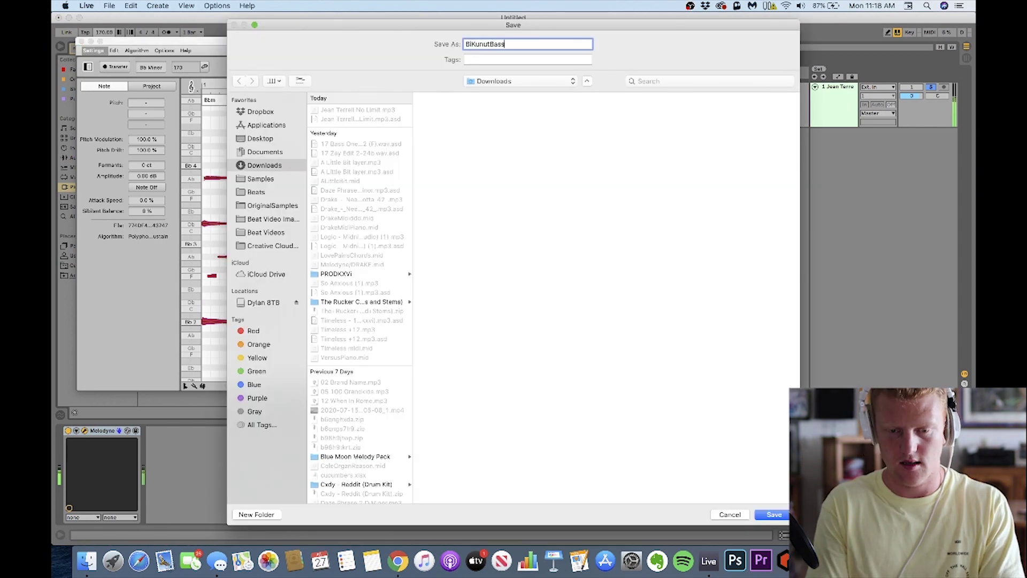
{"action": "type", "text": "NoL"}
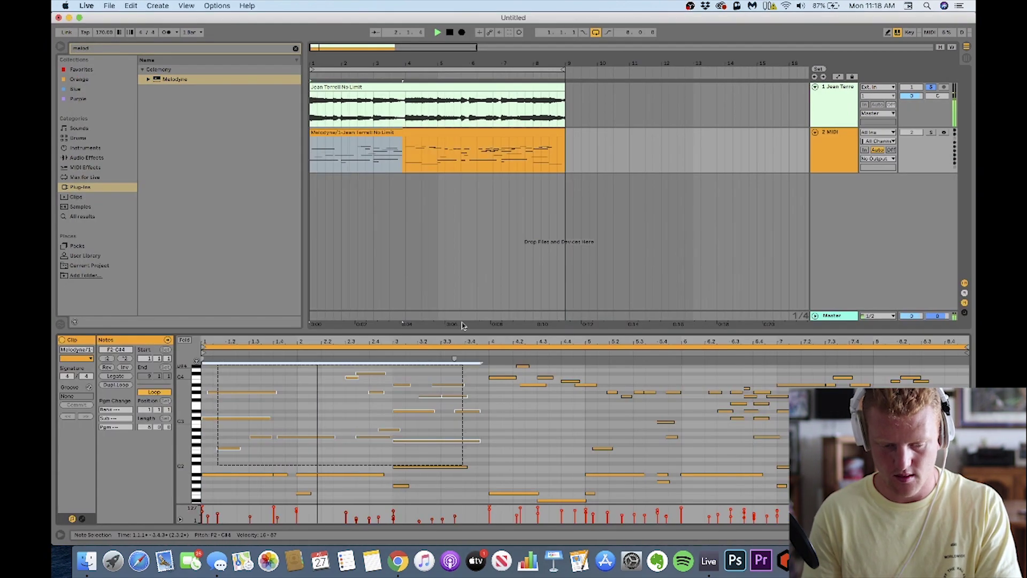
- Delete the upper notes from the imported MIDI clip, keeping the low bass line, and close the gaps between its opening notes
{"action": "left_click", "coordinate": [236, 475]}
{"action": "left_click", "coordinate": [341, 475]}
{"action": "left_click_drag", "start_coordinate": [384, 474], "coordinate": [394, 475]}
{"action": "left_click_drag", "start_coordinate": [467, 467], "coordinate": [488, 467]}
{"action": "left_click_drag", "start_coordinate": [482, 366], "coordinate": [786, 442]}
{"action": "key", "text": "Delete"}
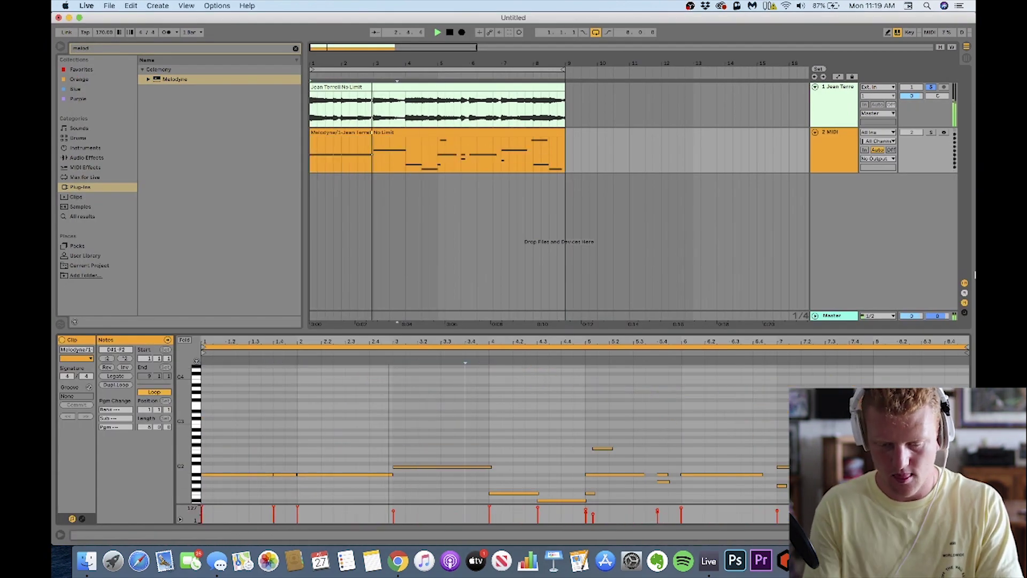
- Make the bass notes in bars 5 and 6 repeat the opening two-bar pattern and delete the stray notes around them
{"action": "left_click", "coordinate": [441, 467]}
{"action": "left_click", "coordinate": [615, 475]}
{"action": "mouse_move", "coordinate": [287, 448]}
{"action": "left_mouse_down"}
{"action": "mouse_move", "coordinate": [343, 482]}
{"action": "mouse_move", "coordinate": [235, 484]}
{"action": "left_mouse_up"}
{"action": "key", "text": "super+c"}
{"action": "key", "text": "super+v"}
{"action": "left_click", "coordinate": [664, 481]}
{"action": "key", "text": "Delete"}
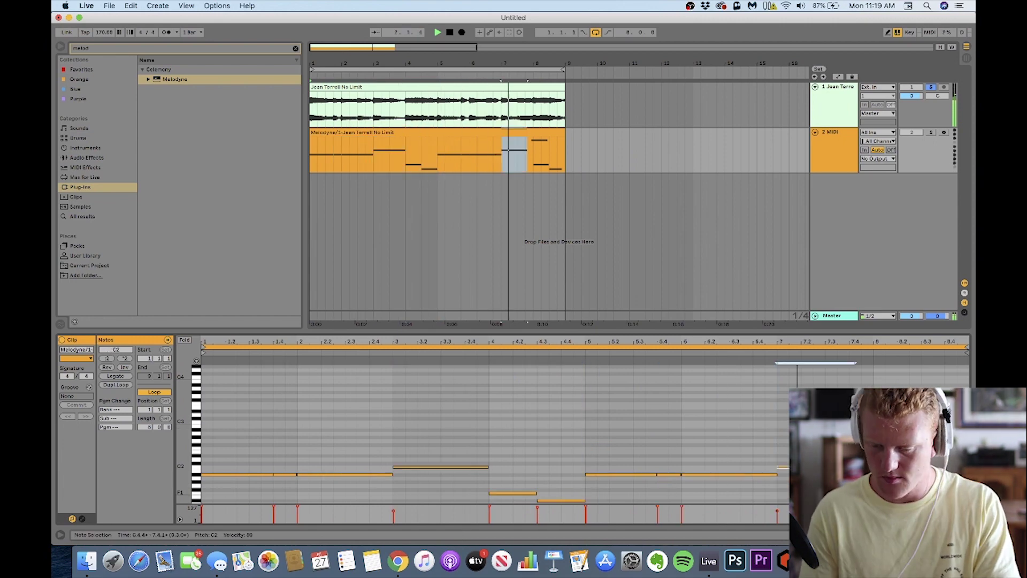
- Clean up the bass notes in bars 7 and 8, and even out the velocity of all the notes
{"action": "left_click", "coordinate": [826, 464]}
{"action": "scroll", "coordinate": [867, 460], "scroll_direction": "down", "scroll_amount": 2}
{"action": "left_click_drag", "start_coordinate": [855, 467], "coordinate": [952, 485]}
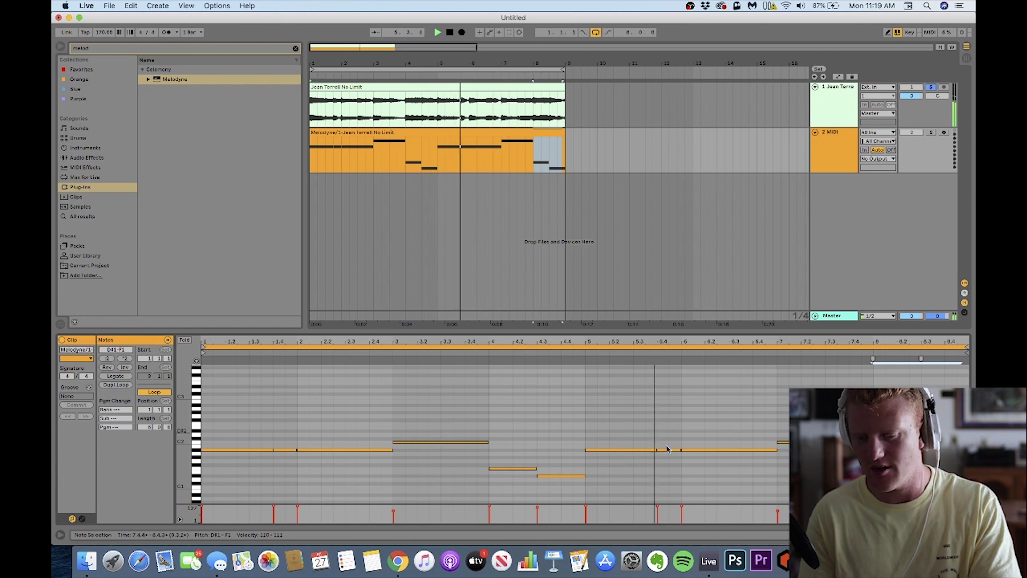
{"action": "key", "text": "super+a"}
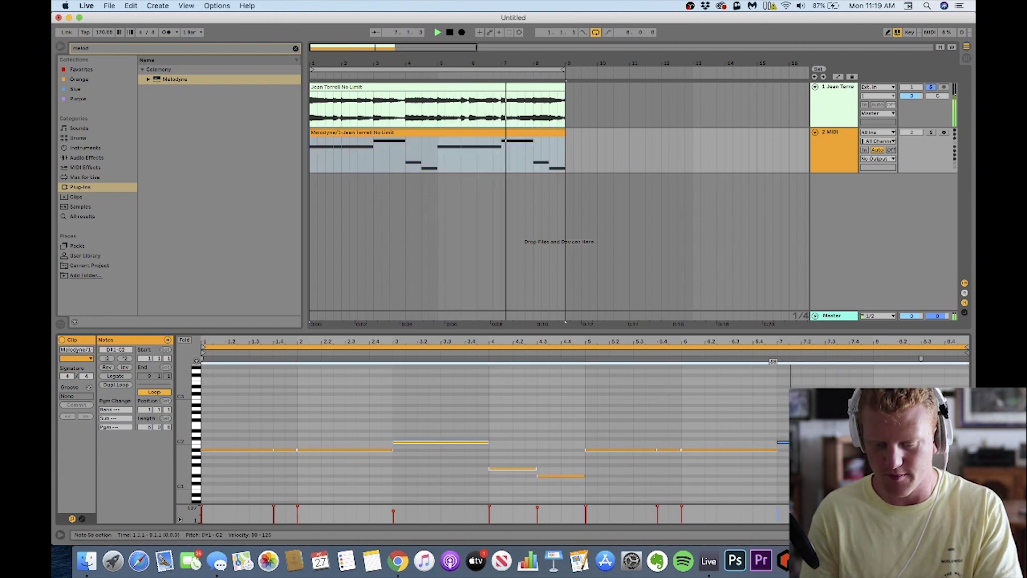
{"action": "scroll", "coordinate": [434, 131], "scroll_direction": "down", "scroll_amount": 2}
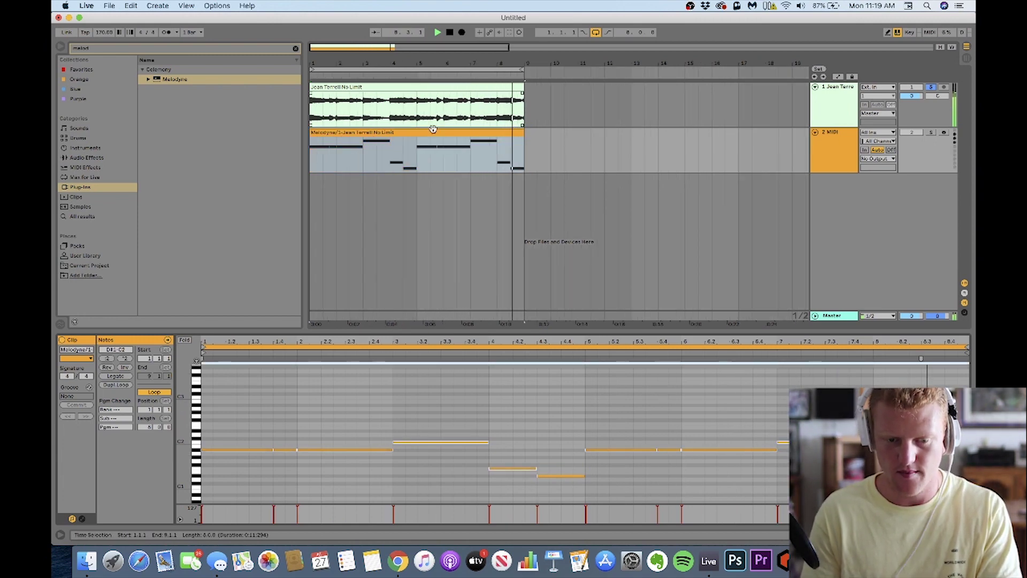
- Remove the Melodyne plug-in from the Jean Terrell sample track
{"action": "left_click", "coordinate": [409, 132]}
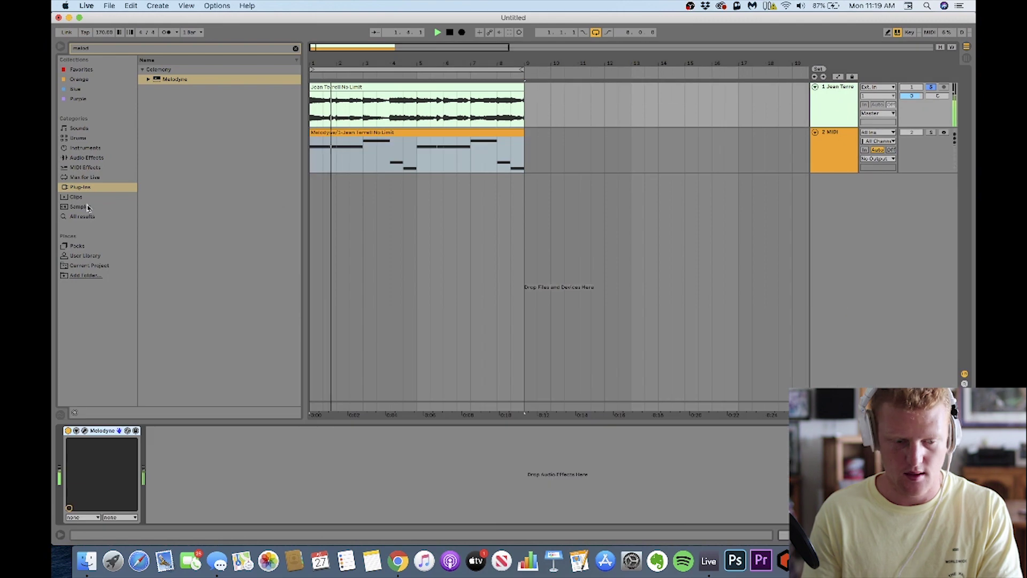
{"action": "left_click", "coordinate": [102, 430]}
{"action": "key", "text": "Delete"}
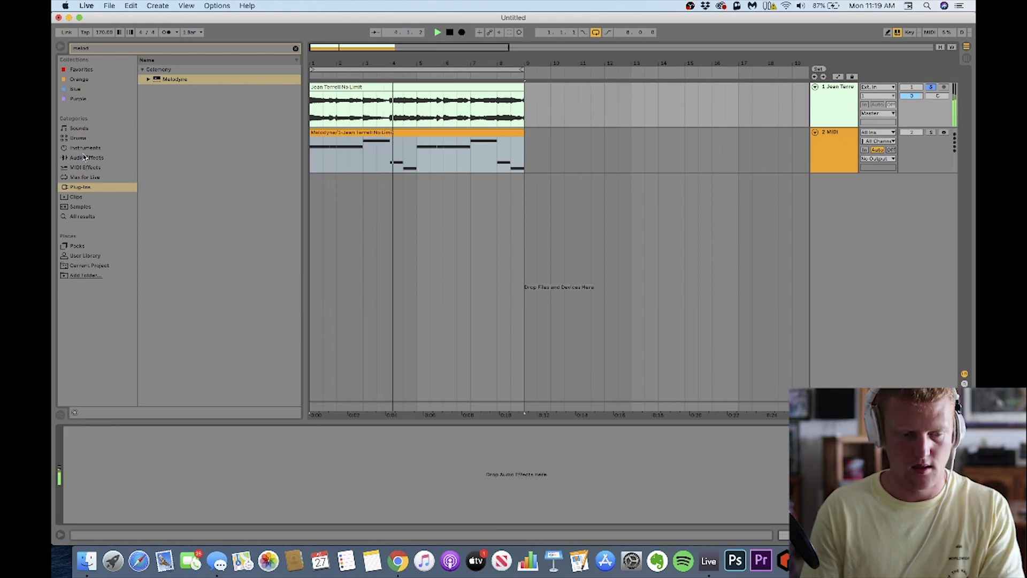
- Load the bx_hybrid V2 equalizer on the sample track and set its high-pass filter to 120 Hz to cut the low end
{"action": "left_click", "coordinate": [87, 158]}
{"action": "left_click", "coordinate": [117, 48]}
{"action": "type", "text": "eq"}
{"action": "key", "text": "BackSpace"}
{"action": "key", "text": "BackSpace"}
{"action": "type", "text": "hybrid"}
{"action": "left_click", "coordinate": [80, 187]}
{"action": "left_click", "coordinate": [142, 70]}
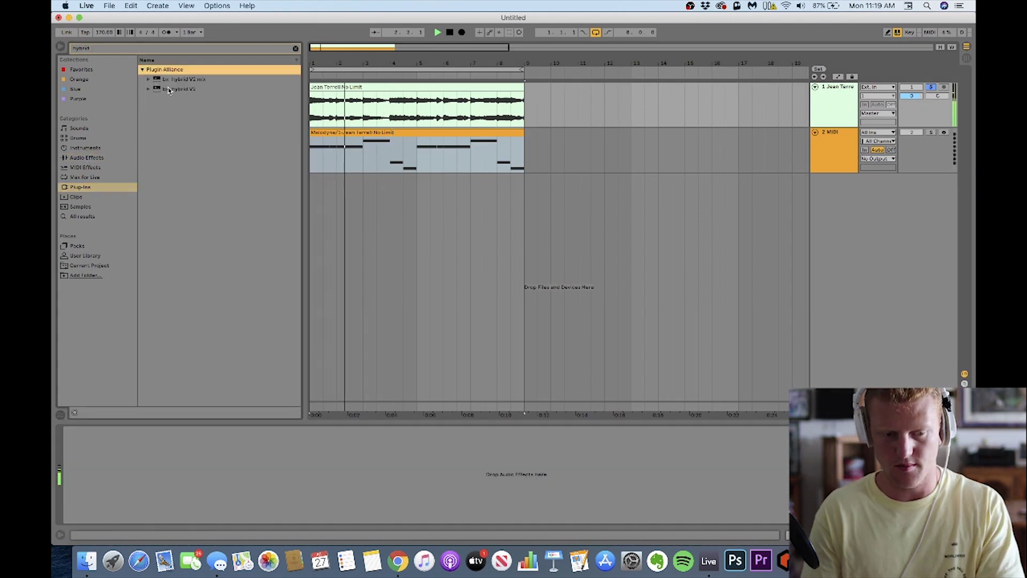
{"action": "double_click", "coordinate": [177, 89]}
{"action": "left_click", "coordinate": [103, 155]}
{"action": "type", "text": "90"}
{"action": "key", "text": "Return"}
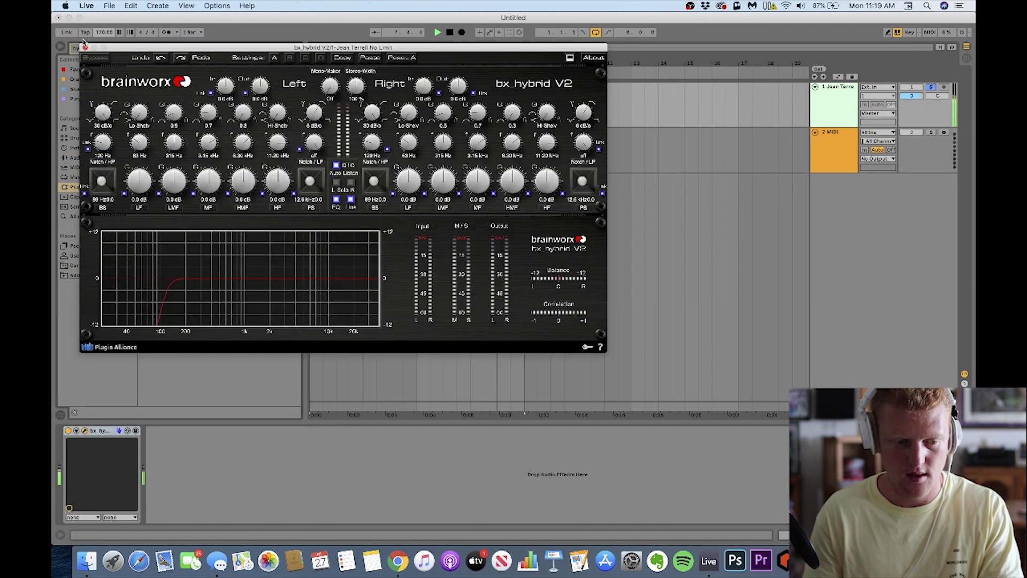
{"action": "left_click", "coordinate": [85, 48]}
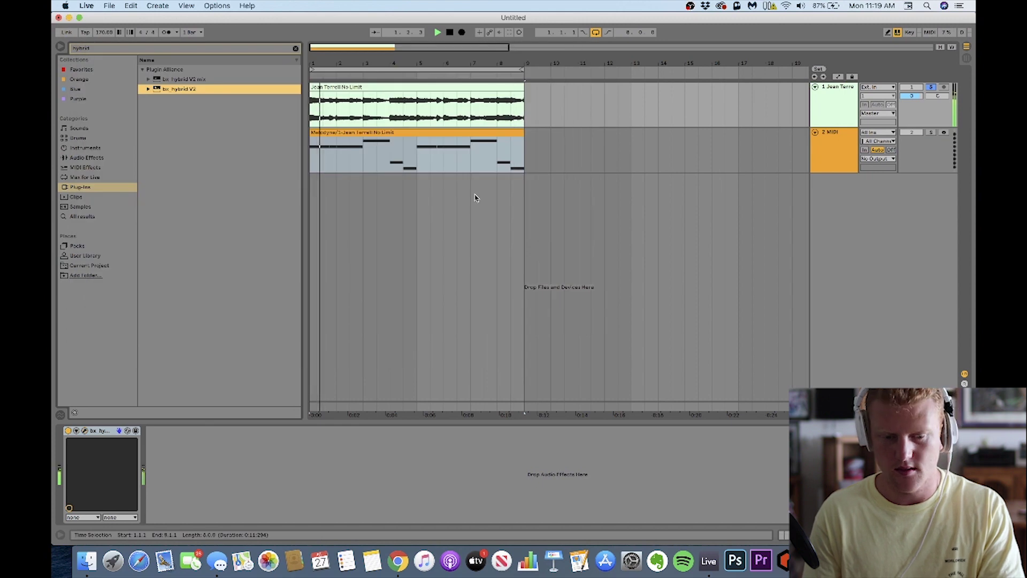
- Stop playback and duplicate both the sample clip and the bass MIDI clip so they repeat from bar 9
{"action": "key", "text": "space"}
{"action": "left_click", "coordinate": [322, 107]}
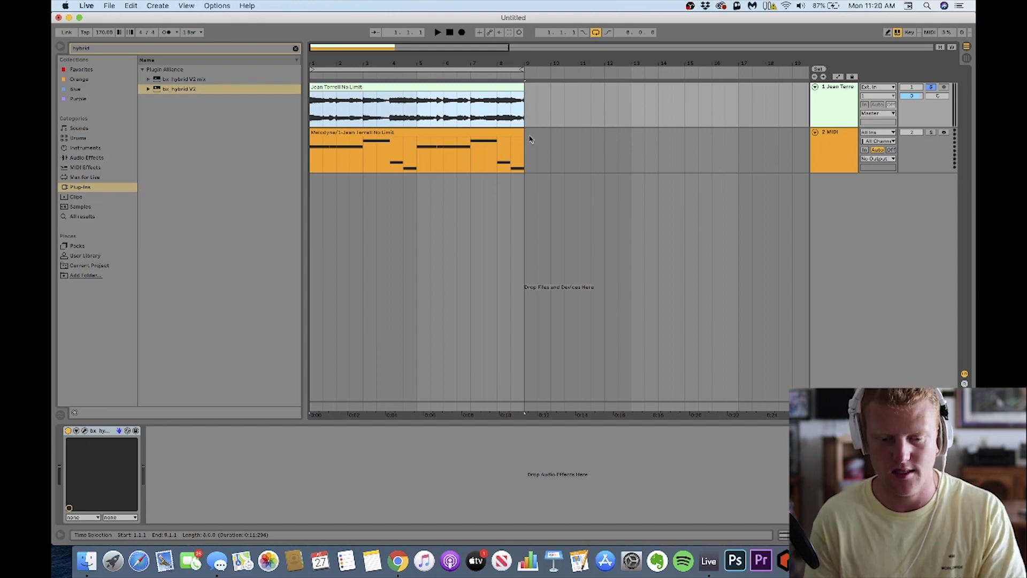
{"action": "left_click_drag", "start_coordinate": [529, 138], "coordinate": [140, 16]}
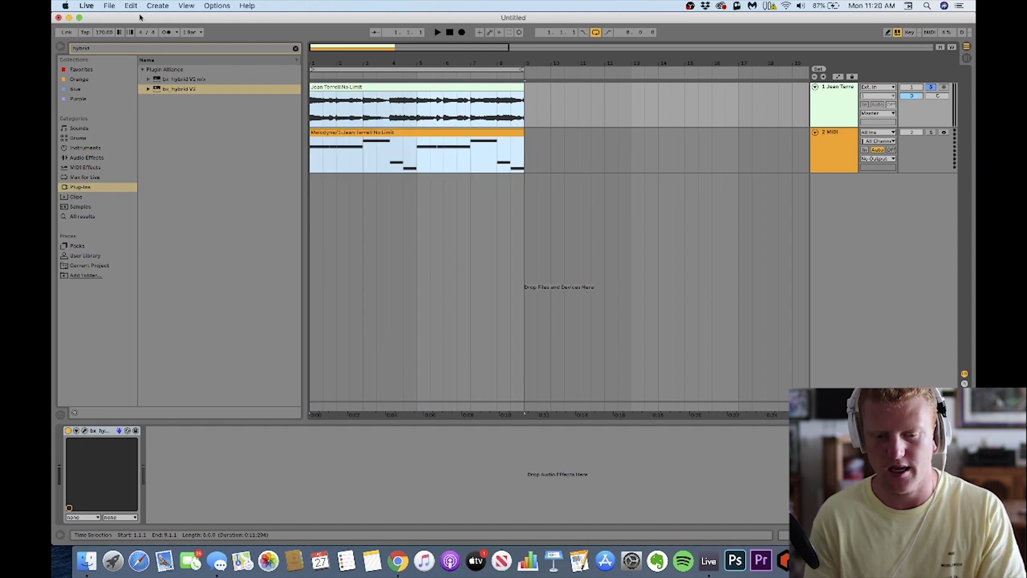
{"action": "left_click", "coordinate": [854, 146]}
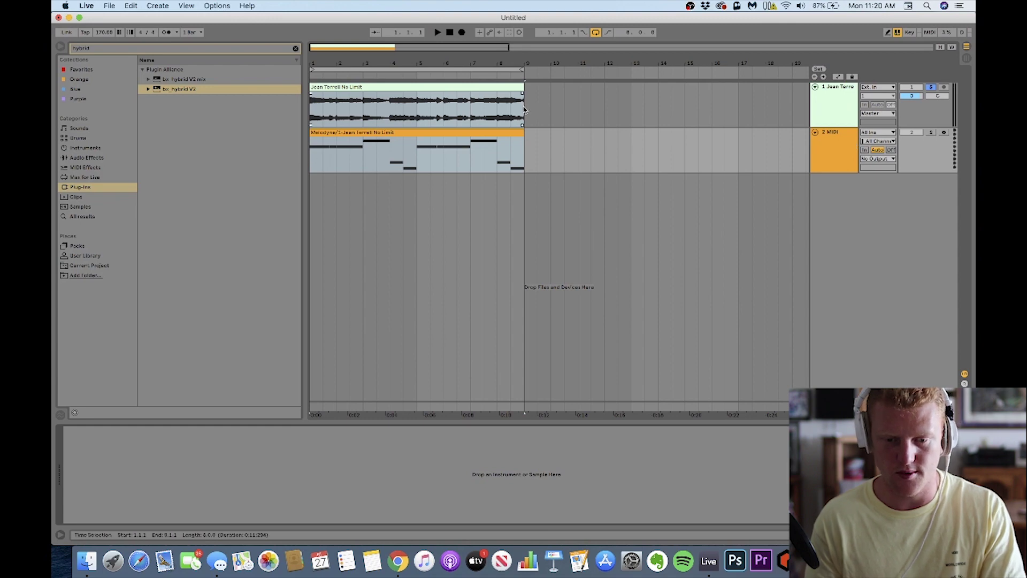
{"action": "left_click_drag", "start_coordinate": [525, 110], "coordinate": [139, 149]}
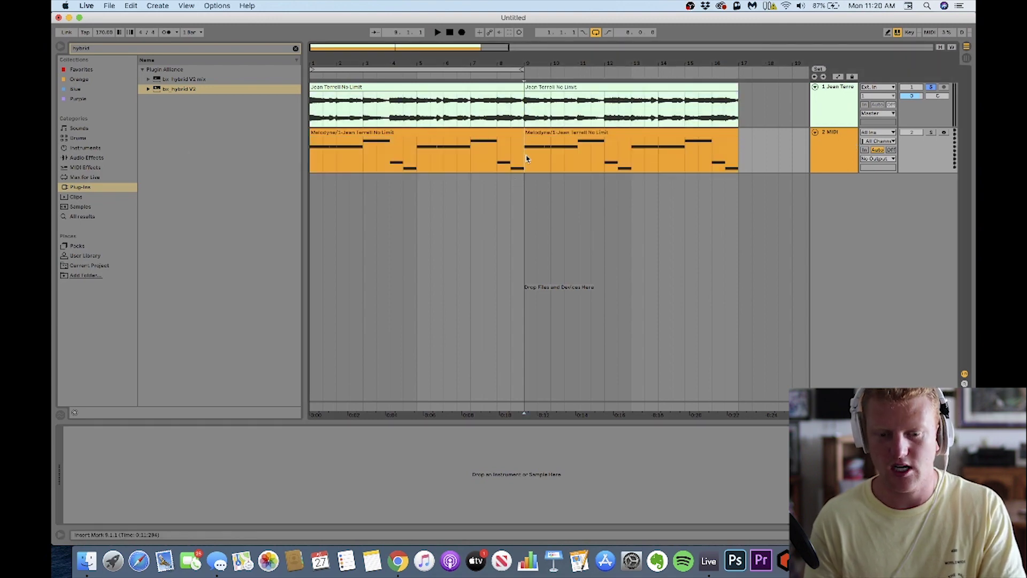
- Rename the MIDI track BASS and load the ID Bass 03 sound from the ID Labs samples onto it
{"action": "left_click", "coordinate": [417, 155]}
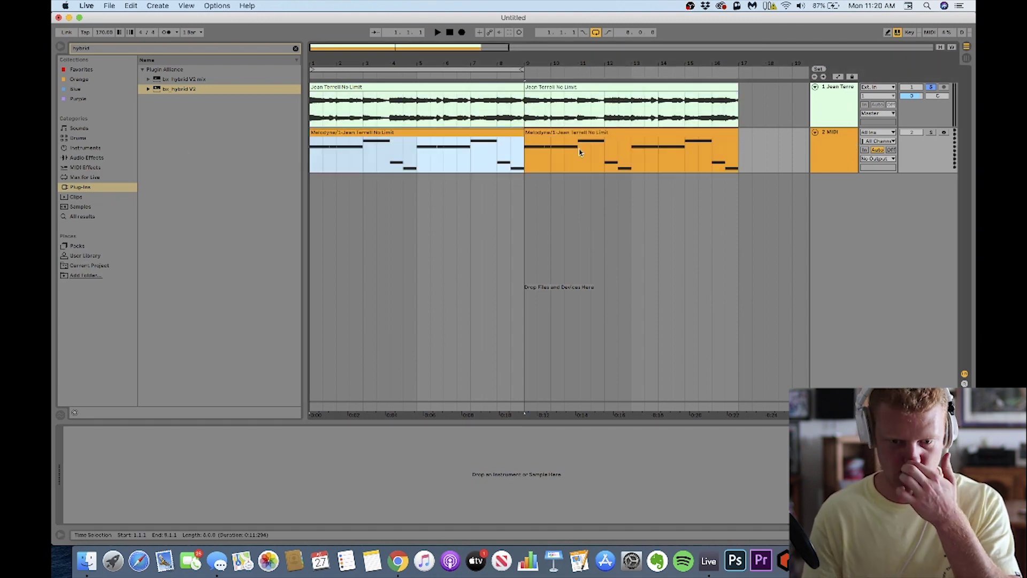
{"action": "left_click", "coordinate": [840, 154]}
{"action": "left_click", "coordinate": [143, 49]}
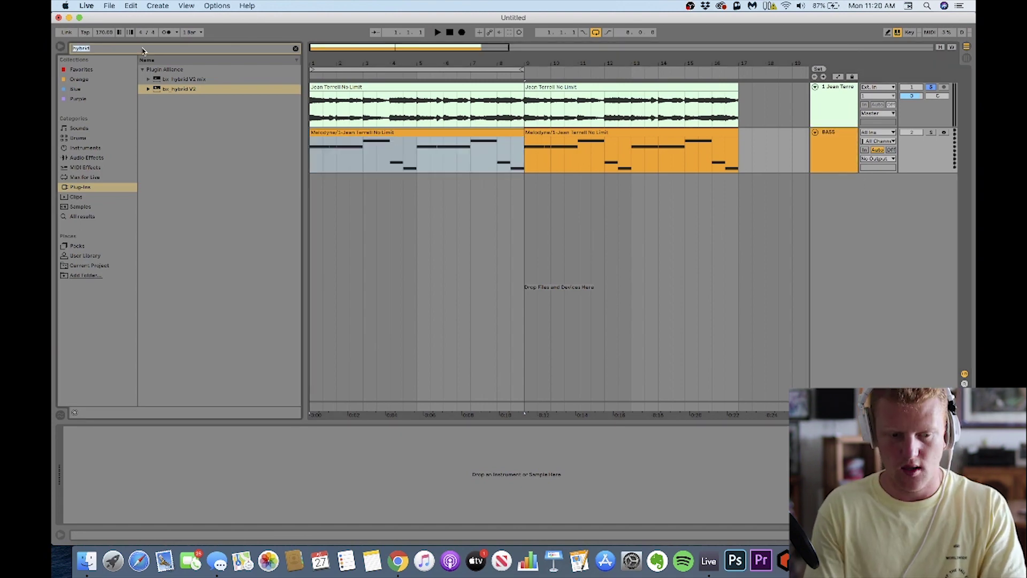
{"action": "type", "text": "id labs"}
{"action": "left_click", "coordinate": [85, 256]}
{"action": "left_click", "coordinate": [142, 80]}
{"action": "left_click", "coordinate": [143, 79]}
{"action": "left_click", "coordinate": [167, 108]}
{"action": "left_click", "coordinate": [148, 89]}
{"action": "left_click", "coordinate": [148, 109]}
{"action": "left_click", "coordinate": [201, 138]}
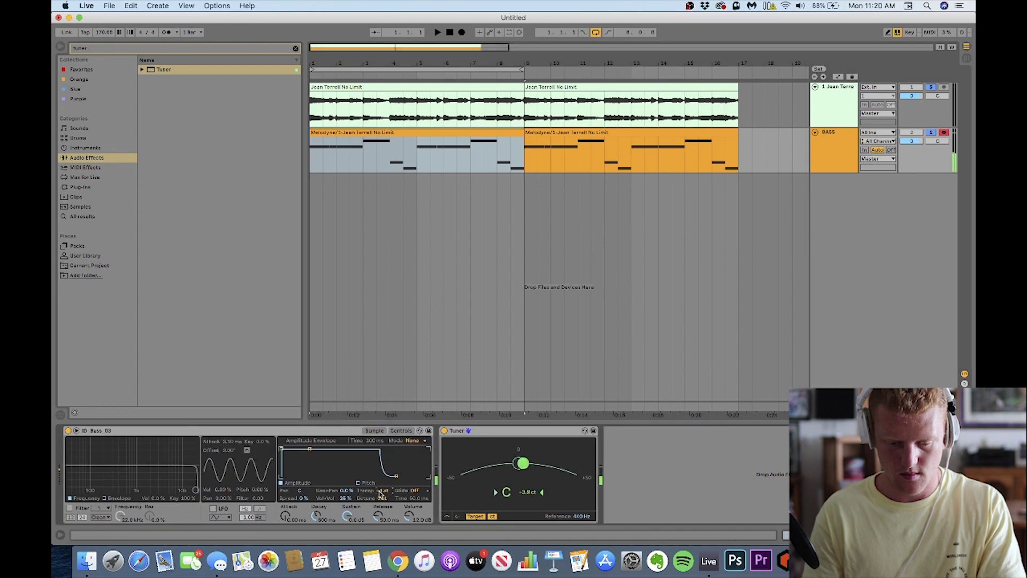
- Transpose all the bass notes up an octave and arrange the bass clip so it plays only from bar 9
{"action": "key", "text": "space"}
{"action": "double_click", "coordinate": [408, 132]}
{"action": "key", "text": "super+a"}
{"action": "key", "text": "shift+Up"}
{"action": "left_click", "coordinate": [454, 133]}
{"action": "key", "text": "super+d"}
{"action": "left_click", "coordinate": [405, 149]}
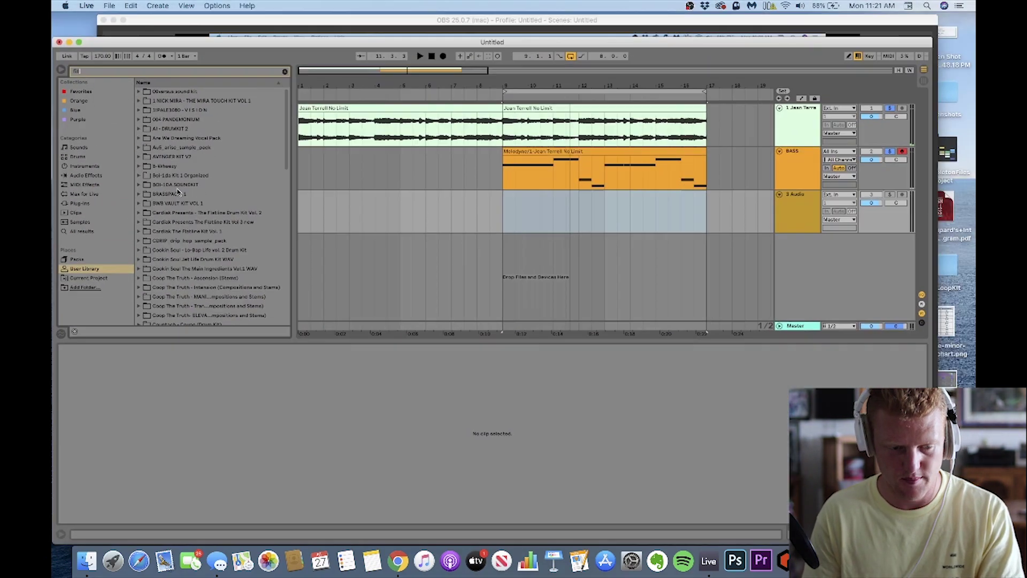
- Search the user library for "j cole" and open the Drum Loops folder in J COLE'S Drum Library
{"action": "type", "text": "j"}
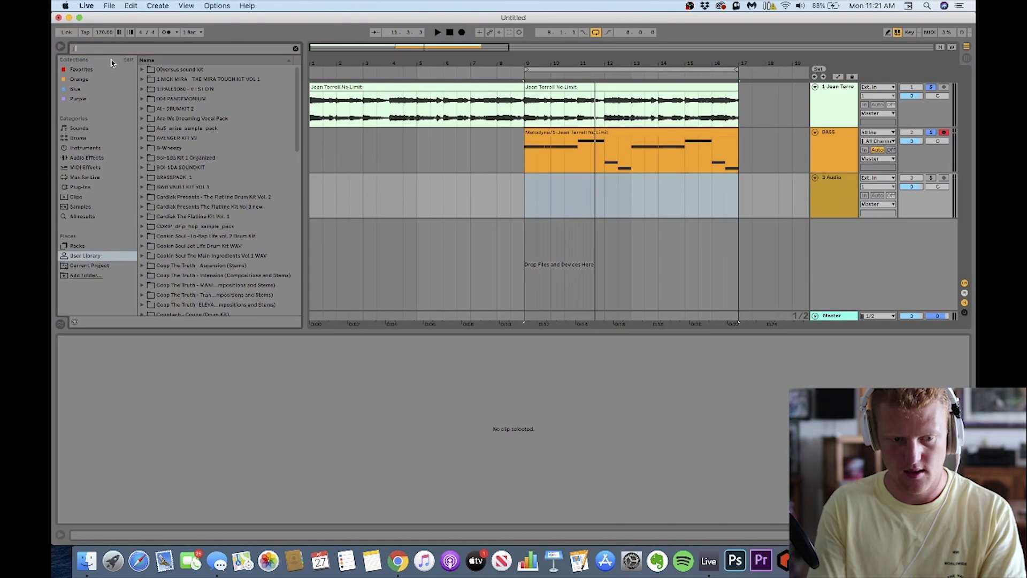
{"action": "type", "text": " cole"}
{"action": "key", "text": "Down"}
{"action": "key", "text": "Down"}
{"action": "key", "text": "Right"}
{"action": "key", "text": "Down"}
{"action": "key", "text": "Right"}
- Audition the LOOPZ drum loops in the J. Cole library to find one for the beat
{"action": "key", "text": "Down"}
{"action": "key", "text": "Down"}
{"action": "key", "text": "Down"}
{"action": "key", "text": "Down"}
{"action": "key", "text": "Down"}
{"action": "key", "text": "Down"}
{"action": "key", "text": "Up"}
{"action": "key", "text": "Up"}
{"action": "key", "text": "Up"}
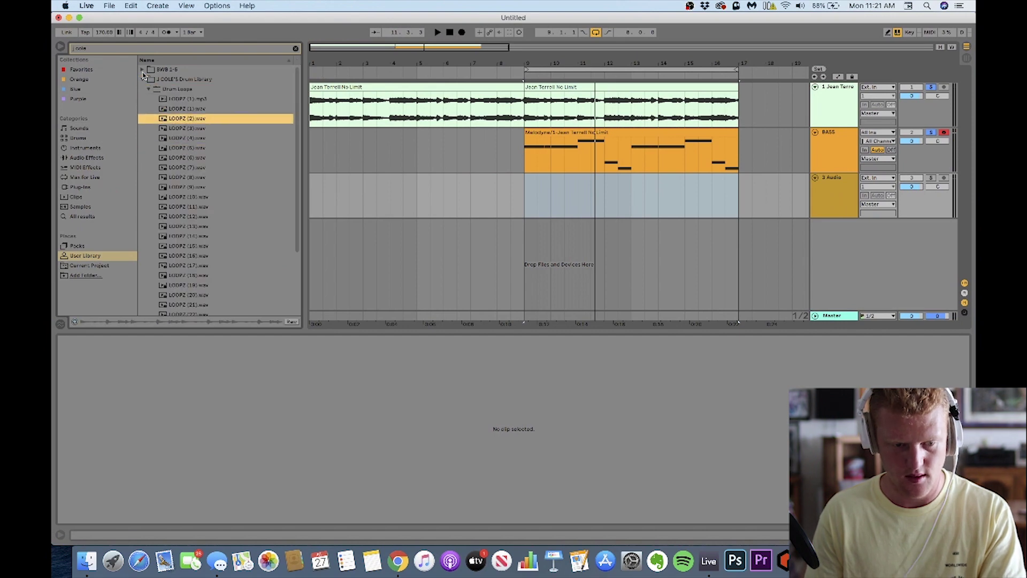
- Place the LOOPZ (2) drum loop at bar 1 on the empty third track and play the arrangement
{"action": "left_click_drag", "start_coordinate": [196, 116], "coordinate": [316, 197]}
{"action": "key", "text": "space"}
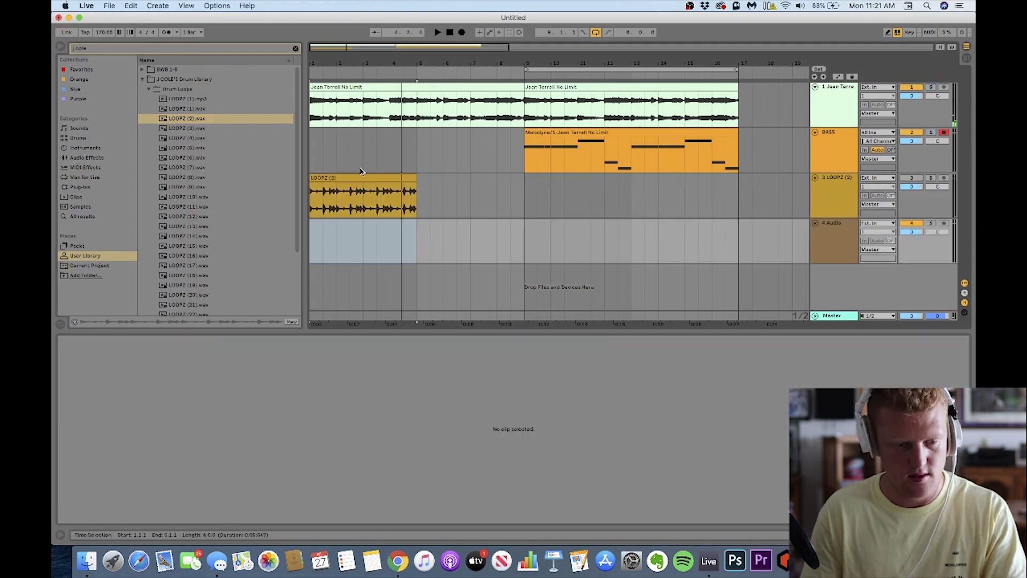
- Audition more LOOPZ drum loops and place LOOPZ (13) at bar 8 on the empty fourth track
{"action": "left_click", "coordinate": [189, 130]}
{"action": "key", "text": "Down"}
{"action": "key", "text": "Down"}
{"action": "key", "text": "Down"}
{"action": "key", "text": "Down"}
{"action": "key", "text": "Down"}
{"action": "key", "text": "Down"}
{"action": "key", "text": "Down"}
{"action": "key", "text": "Down"}
{"action": "key", "text": "Down"}
{"action": "key", "text": "Down"}
{"action": "key", "text": "Down"}
{"action": "key", "text": "Down"}
{"action": "key", "text": "Down"}
{"action": "key", "text": "Down"}
{"action": "key", "text": "Down"}
{"action": "key", "text": "Down"}
{"action": "key", "text": "Down"}
{"action": "key", "text": "Down"}
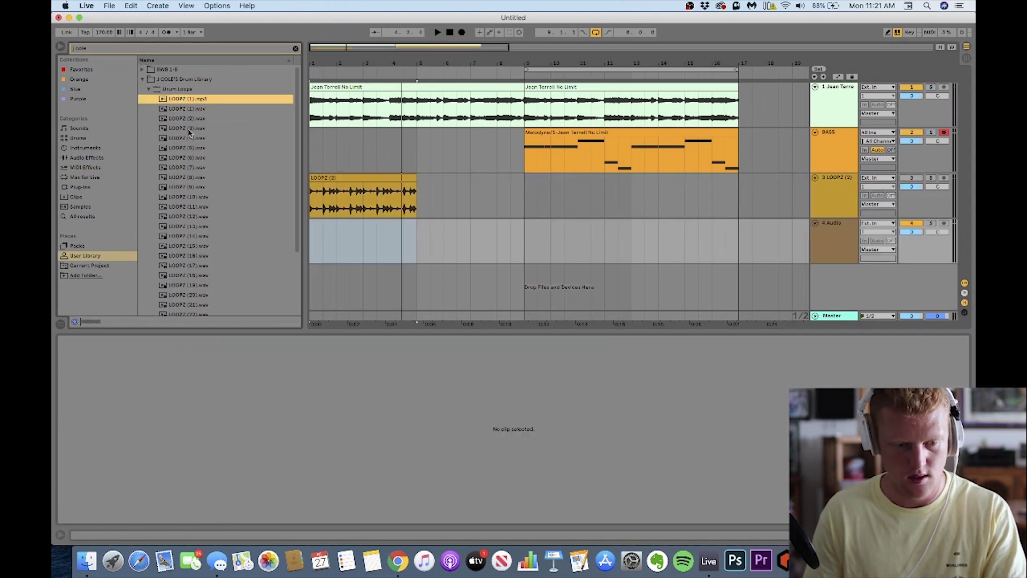
{"action": "key", "text": "Down"}
{"action": "key", "text": "Down"}
{"action": "key", "text": "Down"}
{"action": "key", "text": "Down"}
{"action": "key", "text": "Down"}
{"action": "key", "text": "Down"}
{"action": "key", "text": "Down"}
{"action": "key", "text": "Down"}
{"action": "key", "text": "Down"}
{"action": "key", "text": "Down"}
{"action": "key", "text": "Down"}
{"action": "key", "text": "Down"}
{"action": "key", "text": "Down"}
{"action": "left_click_drag", "start_coordinate": [201, 226], "coordinate": [495, 240]}
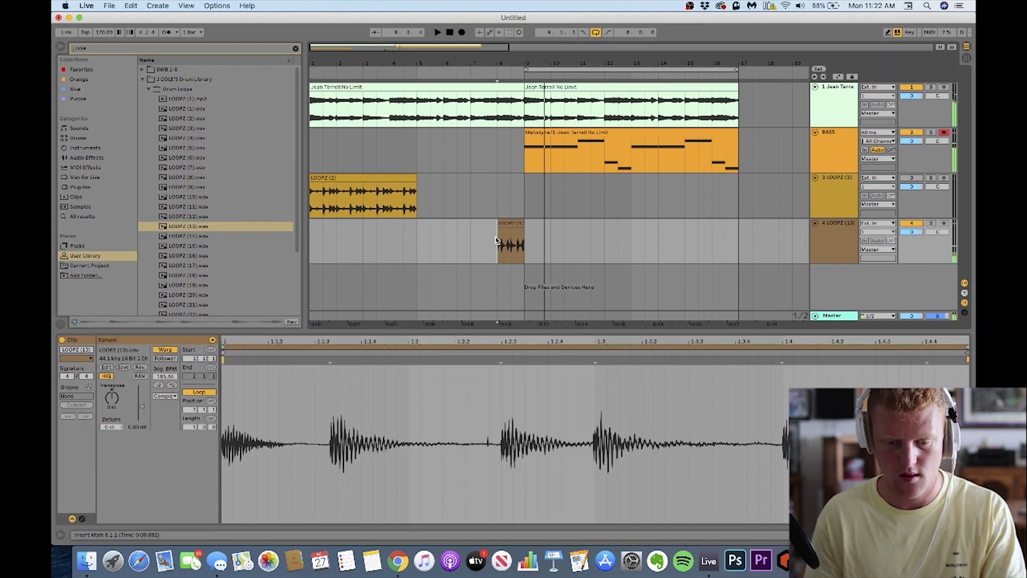
- Add another audio track, place LOOPZ (16) on it directly after the LOOPZ (13) clip, and play from bar 8
{"action": "key", "text": "plus"}
{"action": "key", "text": "plus"}
{"action": "key", "text": "plus"}
{"action": "left_click", "coordinate": [837, 236]}
{"action": "key", "text": "super+t"}
{"action": "left_click", "coordinate": [200, 237]}
{"action": "key", "text": "Down"}
{"action": "key", "text": "Down"}
{"action": "left_click_drag", "start_coordinate": [201, 256], "coordinate": [499, 283]}
{"action": "left_click", "coordinate": [498, 258]}
{"action": "key", "text": "space"}
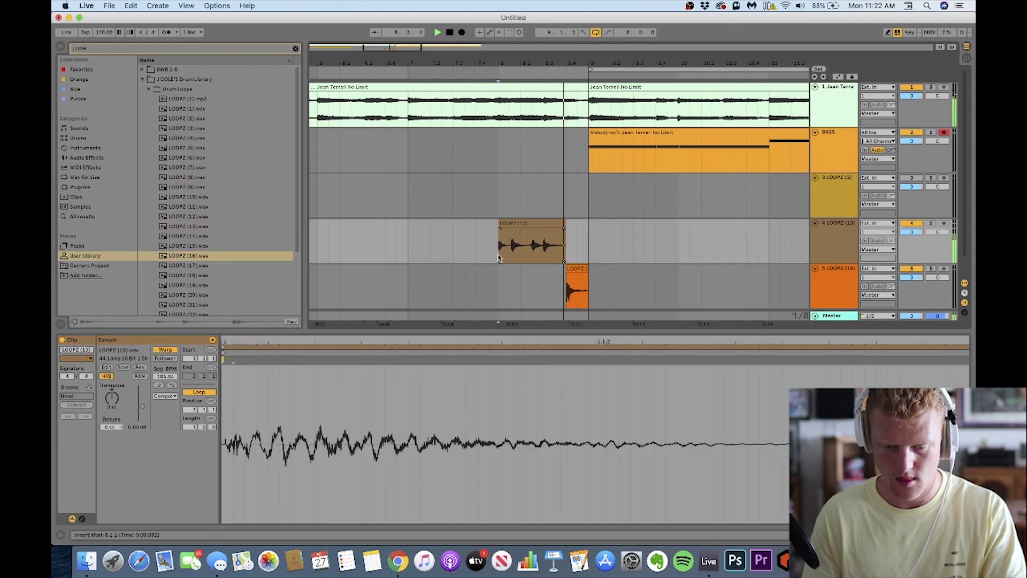
- Move the LOOPZ (16) clip onto the LOOPZ (13) track so the combined drum fill ends at bar 9
{"action": "left_click_drag", "start_coordinate": [577, 269], "coordinate": [576, 223]}
{"action": "key", "text": "plus"}
{"action": "left_click", "coordinate": [449, 245]}
{"action": "key", "text": "minus"}
{"action": "key", "text": "minus"}
{"action": "left_click", "coordinate": [540, 289]}
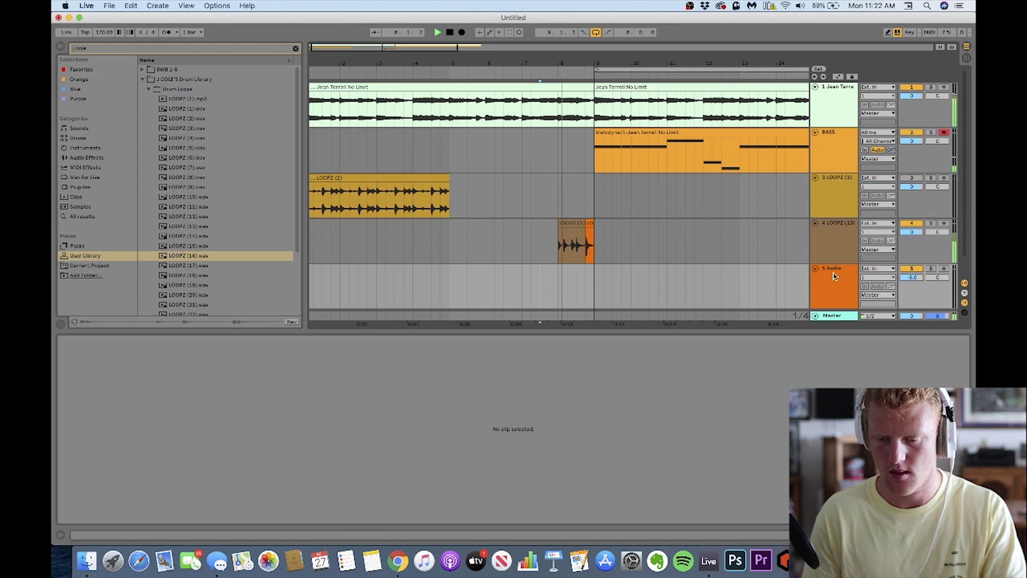
{"action": "left_click", "coordinate": [834, 276]}
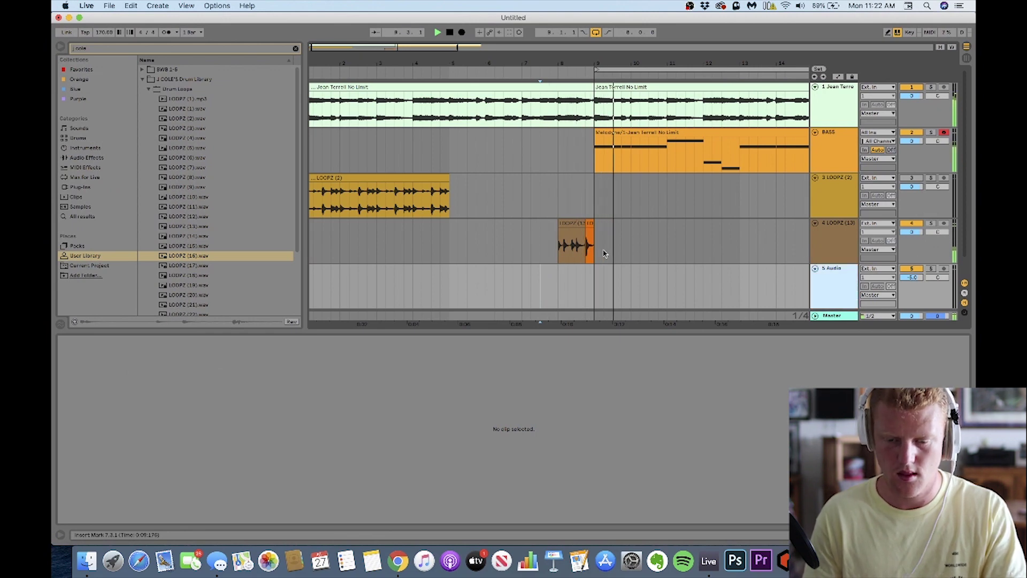
{"action": "left_click", "coordinate": [595, 281]}
{"action": "key", "text": "minus"}
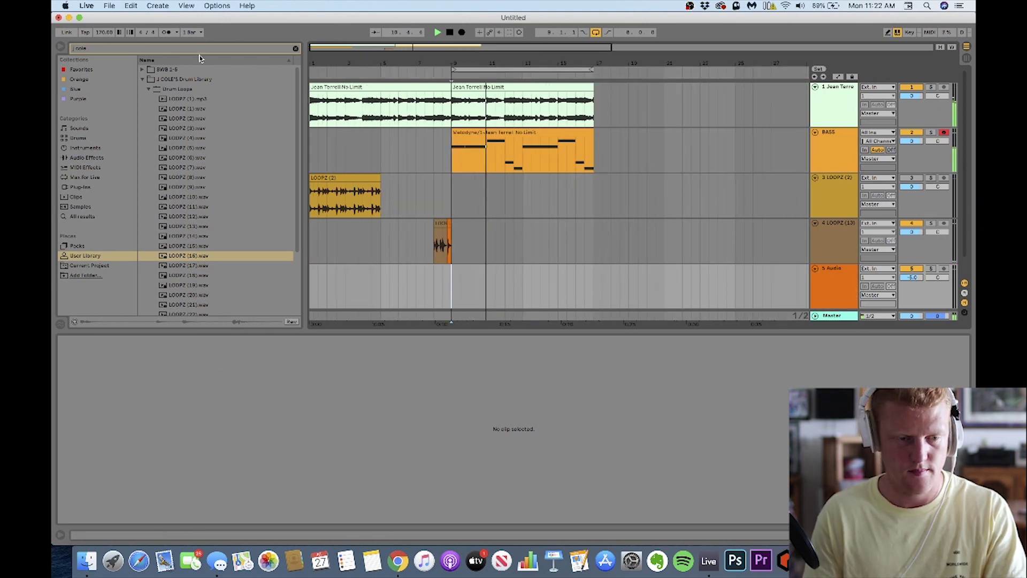
- Try to search the user library for "bwb"
{"action": "left_click", "coordinate": [285, 59]}
{"action": "double_click", "coordinate": [198, 50]}
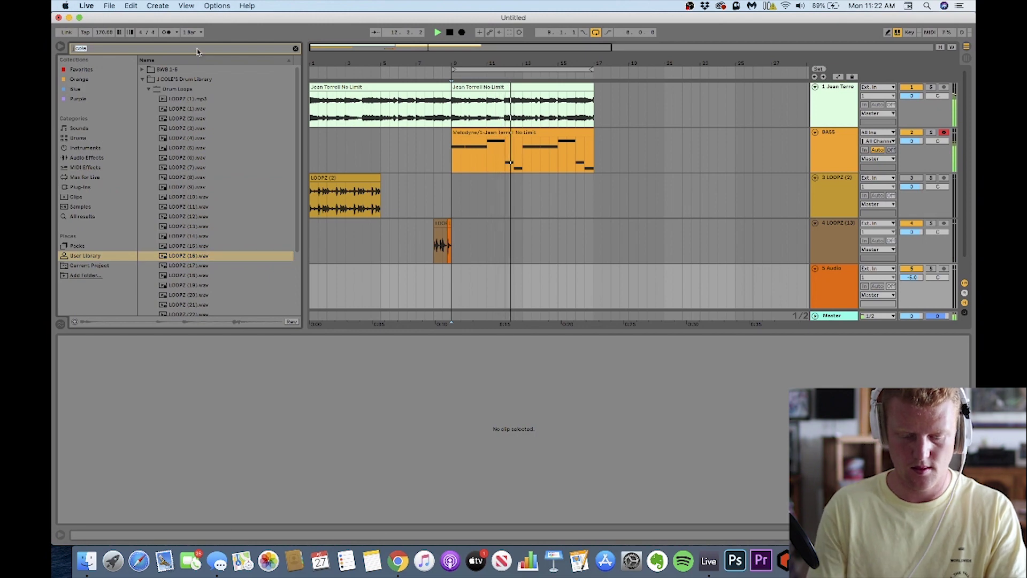
{"action": "type", "text": "bwb"}
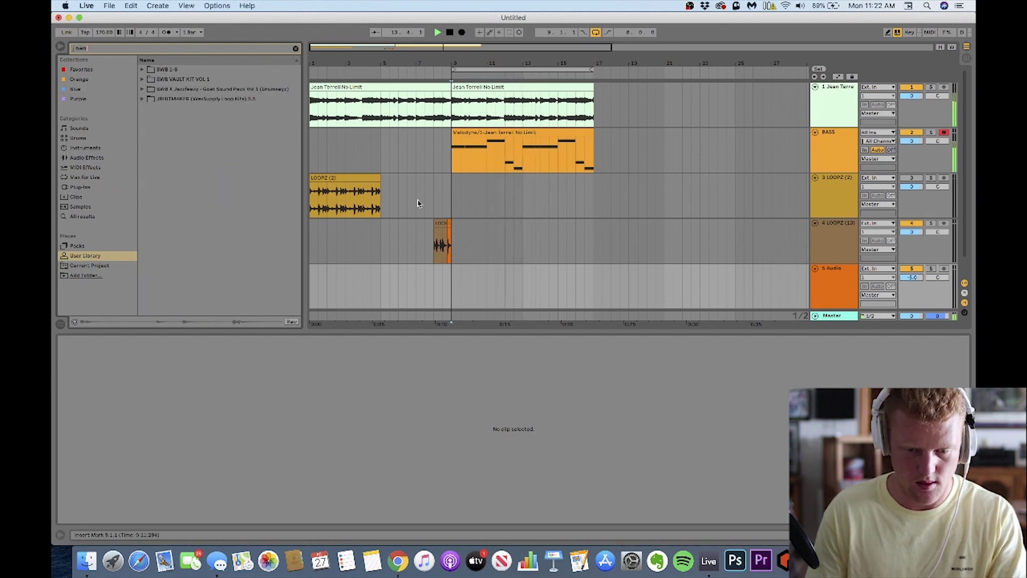
- Check the drum fill leading into bar 9, setting the playback start at the LOOPZ (13) clip
{"action": "left_click", "coordinate": [425, 241]}
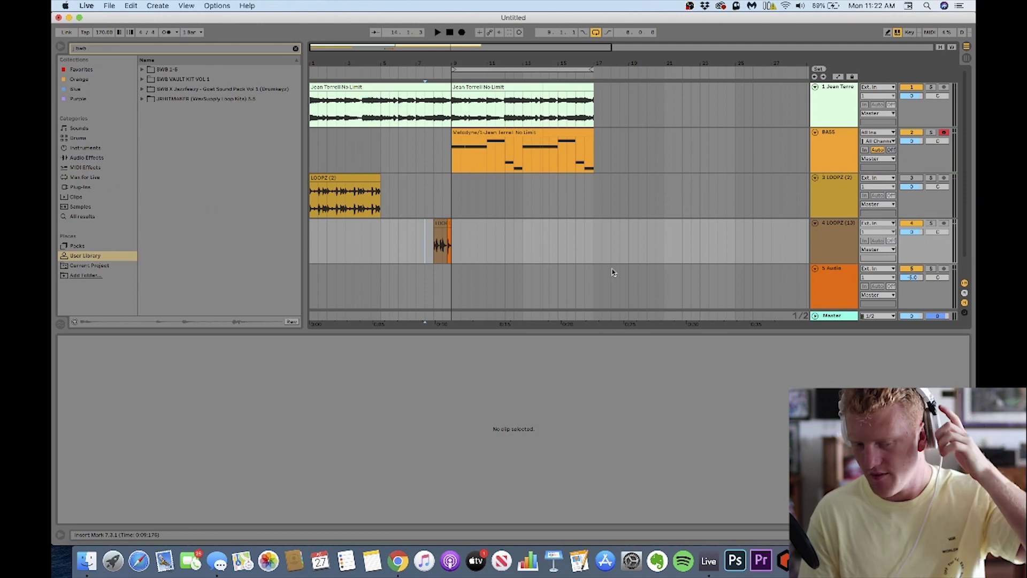
{"action": "left_click", "coordinate": [434, 243]}
{"action": "scroll", "coordinate": [435, 243], "scroll_direction": "up", "scroll_amount": 5}
{"action": "scroll", "coordinate": [435, 242], "scroll_direction": "down", "scroll_amount": 5}
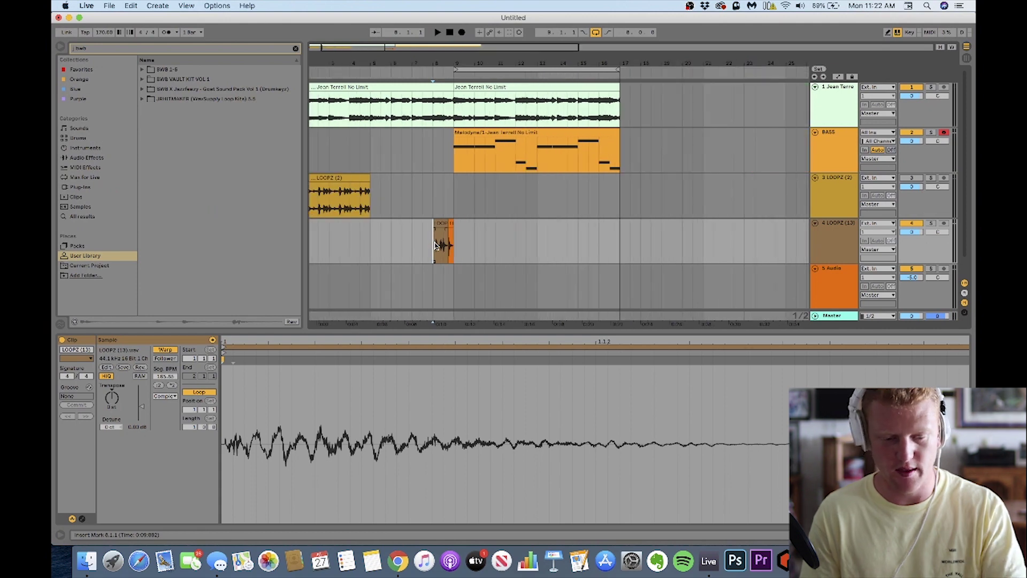
{"action": "scroll", "coordinate": [435, 259], "scroll_direction": "down", "scroll_amount": 2}
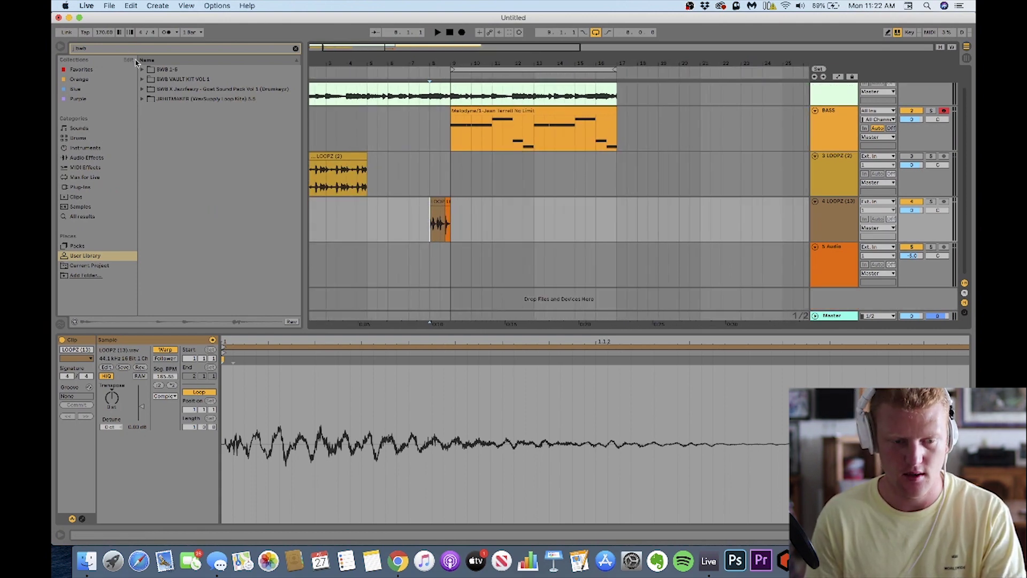
- Clear the library search, search for "bwb", and open the BWB THE WAVE VOL 7 folder
{"action": "left_click", "coordinate": [136, 51]}
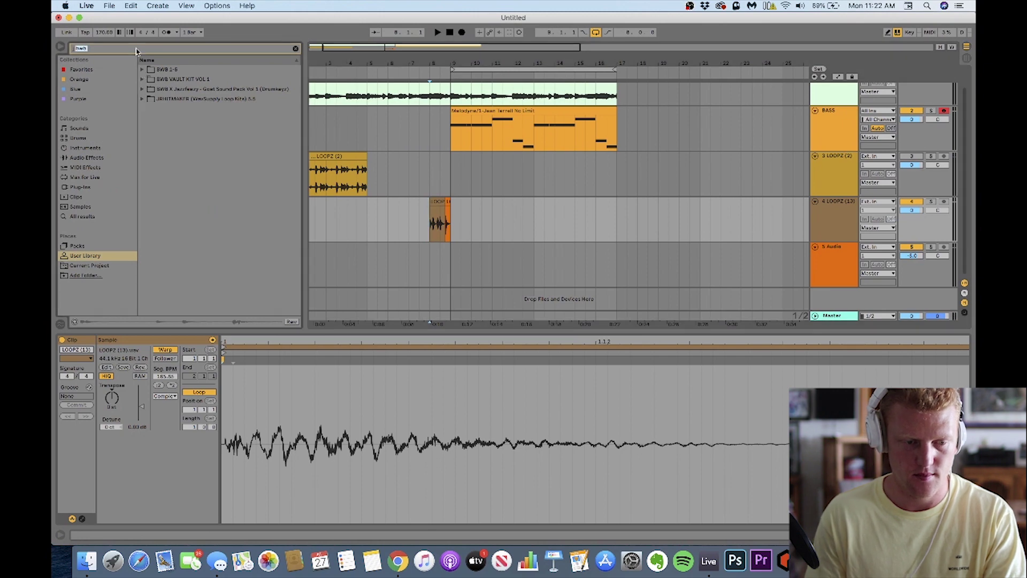
{"action": "key", "text": "BackSpace"}
{"action": "type", "text": "bwb"}
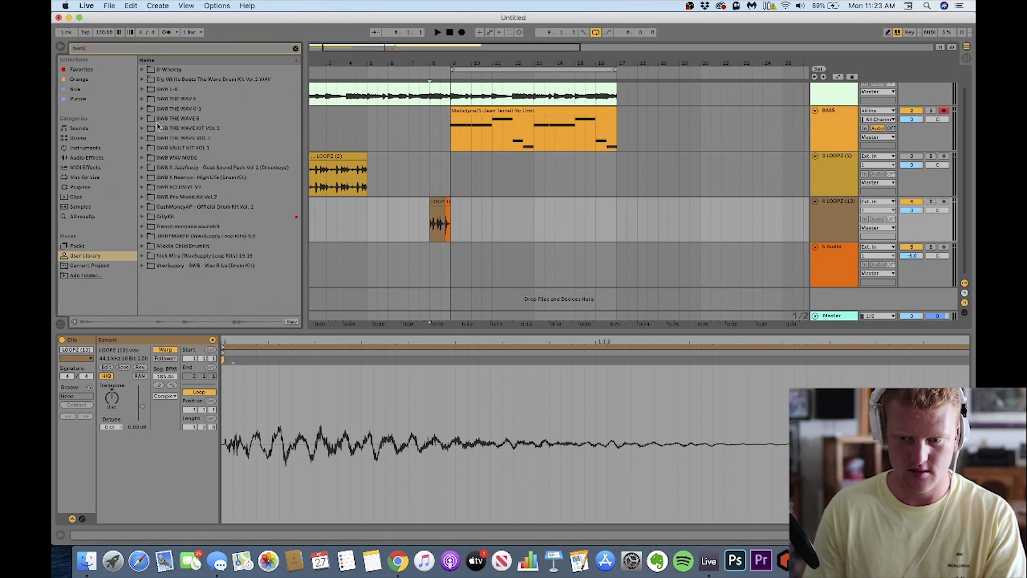
{"action": "left_click", "coordinate": [143, 157]}
{"action": "key", "text": "Left"}
{"action": "key", "text": "Up"}
{"action": "key", "text": "Up"}
{"action": "key", "text": "Right"}
{"action": "key", "text": "Down"}
{"action": "key", "text": "Down"}
{"action": "key", "text": "Down"}
{"action": "key", "text": "Down"}
{"action": "key", "text": "Down"}
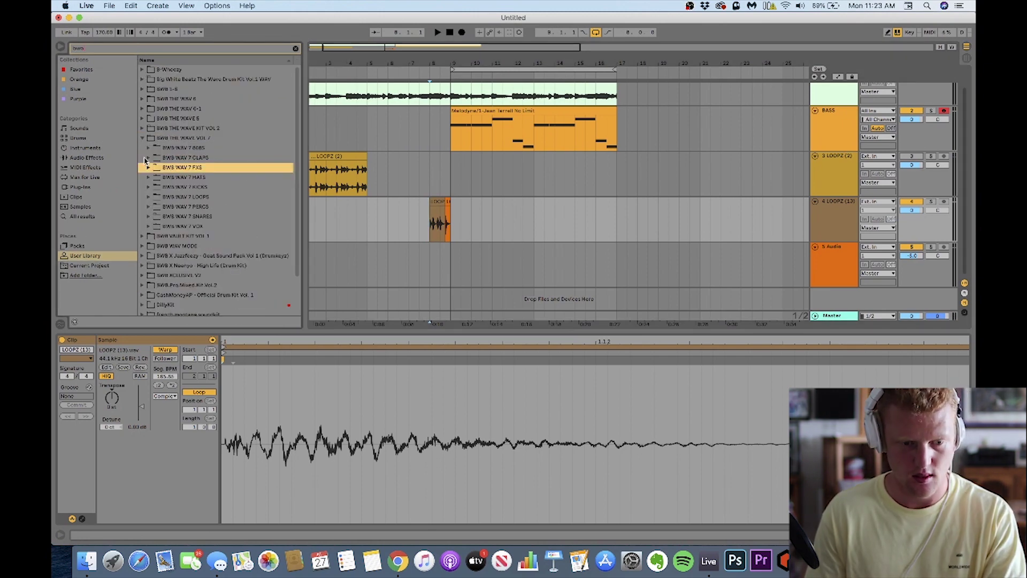
- Audition the samples in the BWB WAV 7 KICKS folder and try to place BWB WAV 7 KICK (4) at bar 9
{"action": "key", "text": "Right"}
{"action": "key", "text": "Down"}
{"action": "key", "text": "Down"}
{"action": "key", "text": "Down"}
{"action": "key", "text": "Down"}
{"action": "key", "text": "Down"}
{"action": "key", "text": "Down"}
{"action": "key", "text": "Down"}
{"action": "key", "text": "Down"}
{"action": "key", "text": "Up"}
{"action": "key", "text": "Up"}
{"action": "key", "text": "Up"}
{"action": "key", "text": "Up"}
{"action": "left_click_drag", "start_coordinate": [201, 227], "coordinate": [452, 262]}
{"action": "key", "text": "space"}
- Lower the Jean Terrell sample track to -10 dB and the BASS track to about -7.5 dB while playing from bar 9
{"action": "mouse_move", "coordinate": [912, 120]}
{"action": "left_mouse_down"}
{"action": "mouse_move", "coordinate": [912, 130]}
{"action": "mouse_move", "coordinate": [914, 100]}
{"action": "left_mouse_up"}
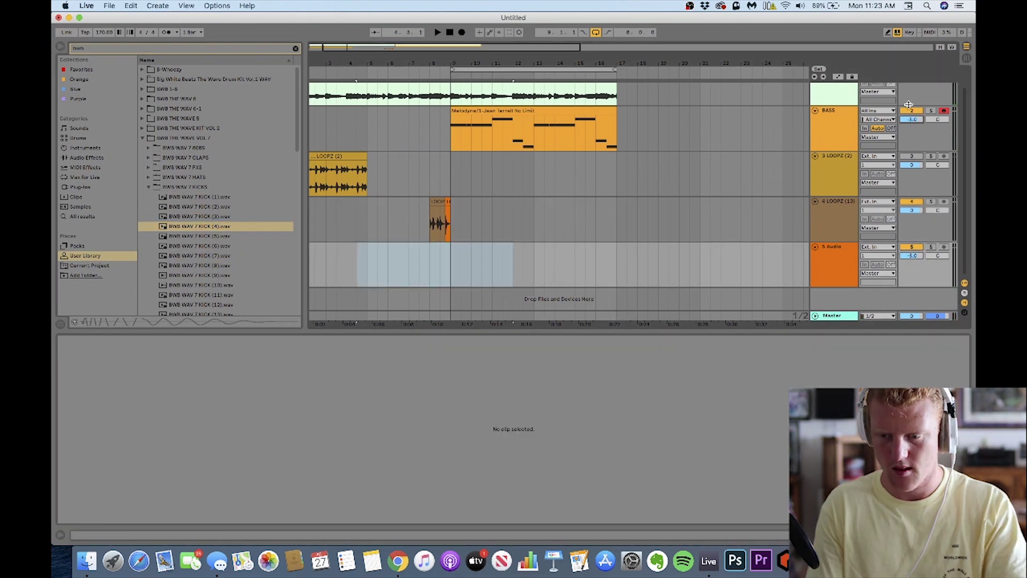
{"action": "scroll", "coordinate": [911, 119], "scroll_direction": "up", "scroll_amount": 2}
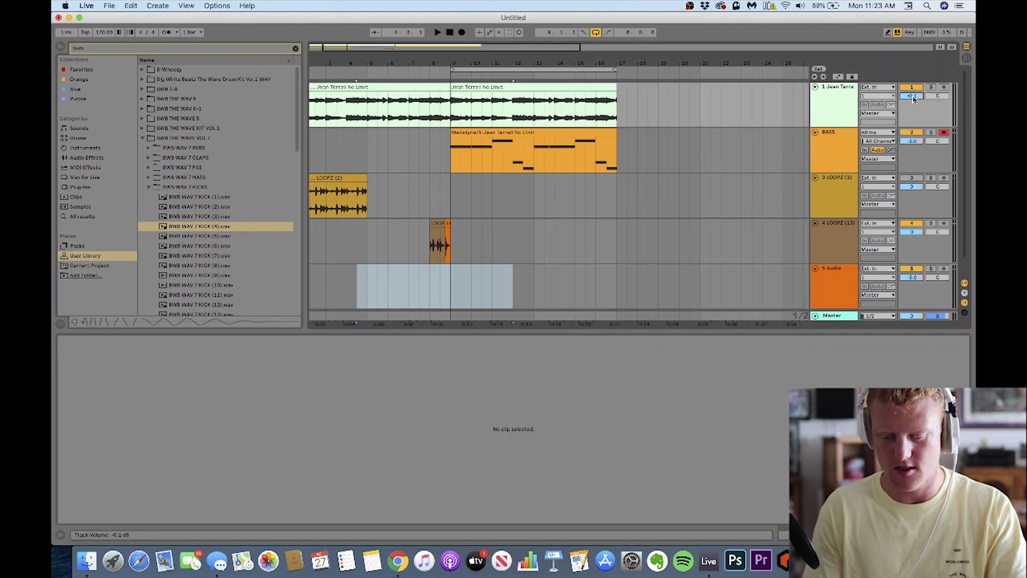
{"action": "left_click", "coordinate": [450, 104]}
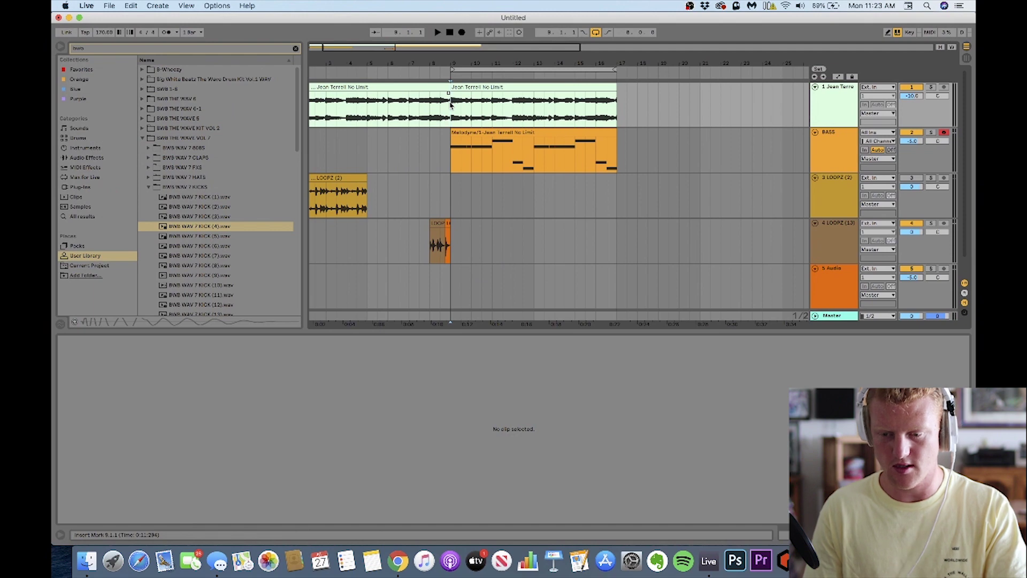
{"action": "key", "text": "space"}
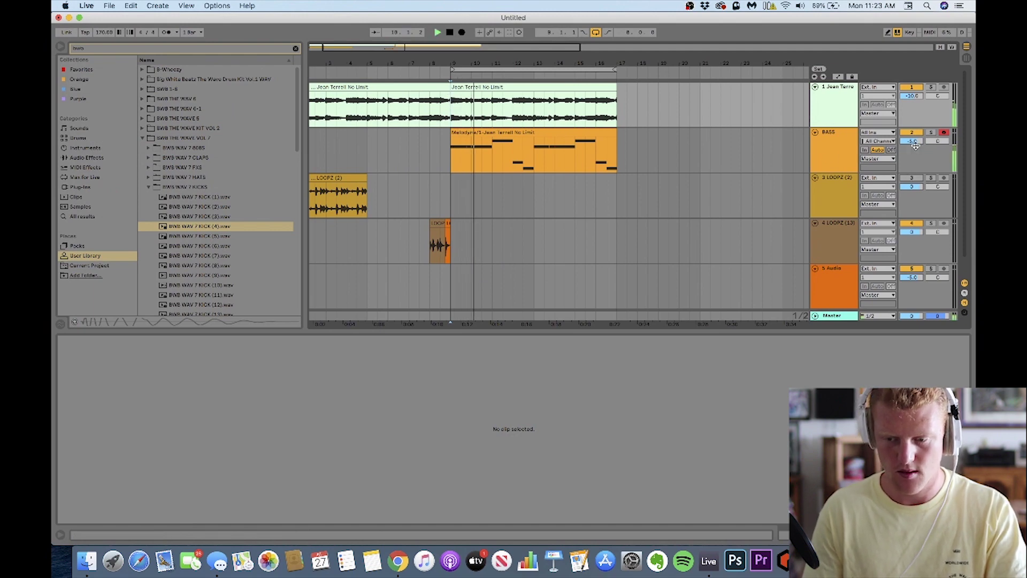
{"action": "left_click_drag", "start_coordinate": [916, 145], "coordinate": [916, 156]}
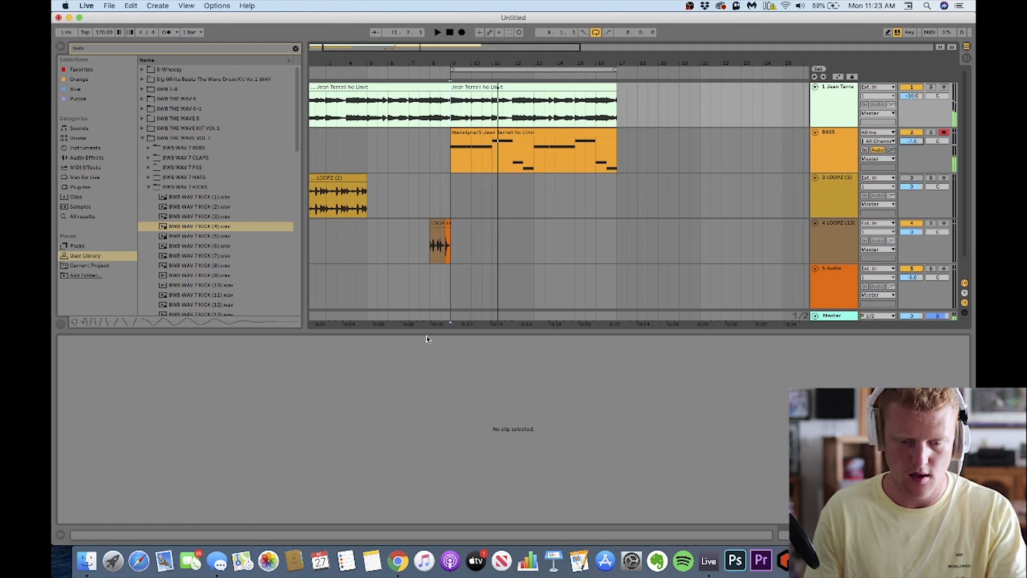
- Compare further BWB WAV 7 kicks and place BWB WAV 7 KICK (4) at bar 9 on the orange audio track
{"action": "left_click", "coordinate": [428, 245]}
{"action": "left_click", "coordinate": [202, 246]}
{"action": "left_click", "coordinate": [183, 138]}
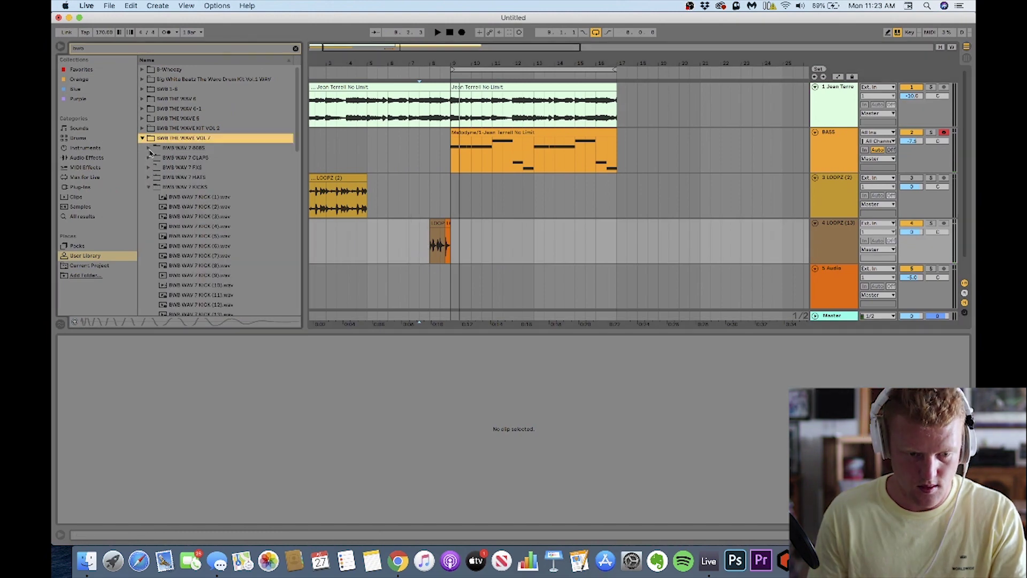
{"action": "left_click", "coordinate": [200, 236]}
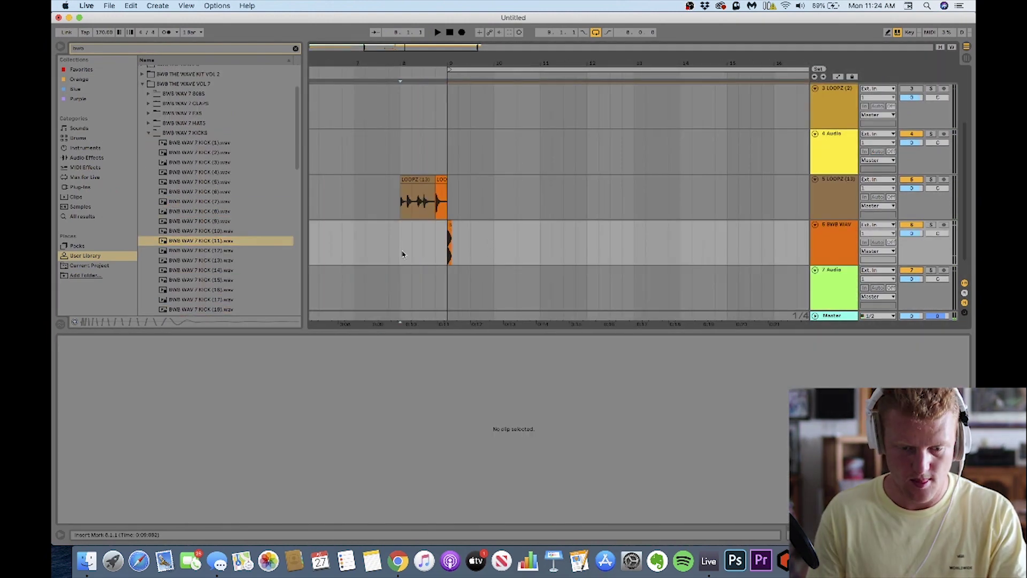
- Save the project as SoulFlip
{"action": "key", "text": "super+s"}
{"action": "type", "text": "Soul"}
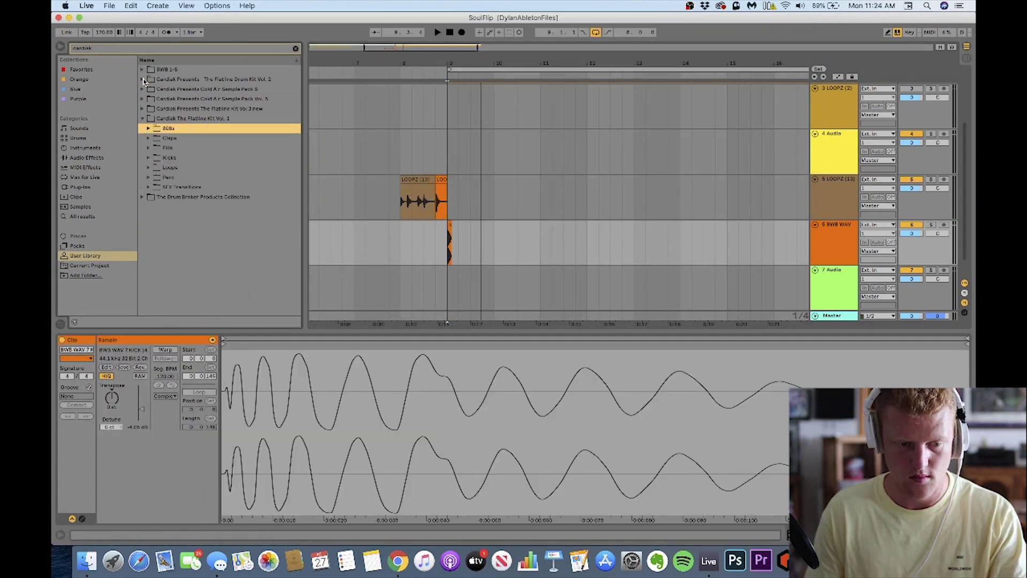
- Find Feeling Snare in the Cardiak kits and place it on the third beat of bars 9 and 10 on the seventh track
{"action": "left_click", "coordinate": [142, 118]}
{"action": "left_click", "coordinate": [142, 118]}
{"action": "left_click", "coordinate": [191, 200]}
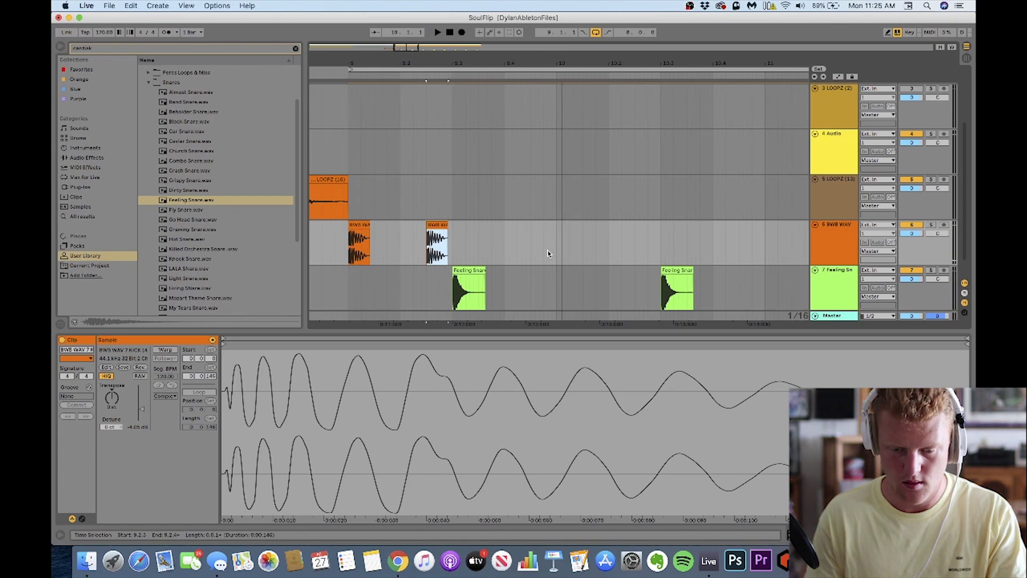
- Build a syncopated kick pattern across bars 9 to 16 on the BWB WAV track using copies of the KICK (4) clip
{"action": "left_click", "coordinate": [354, 243]}
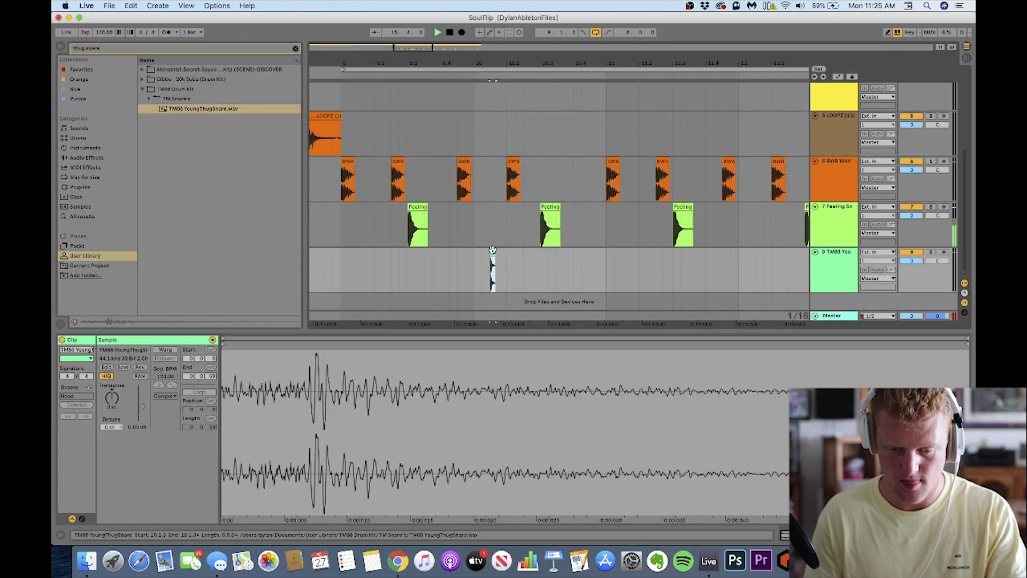
{"action": "left_click_drag", "start_coordinate": [333, 271], "coordinate": [606, 271]}
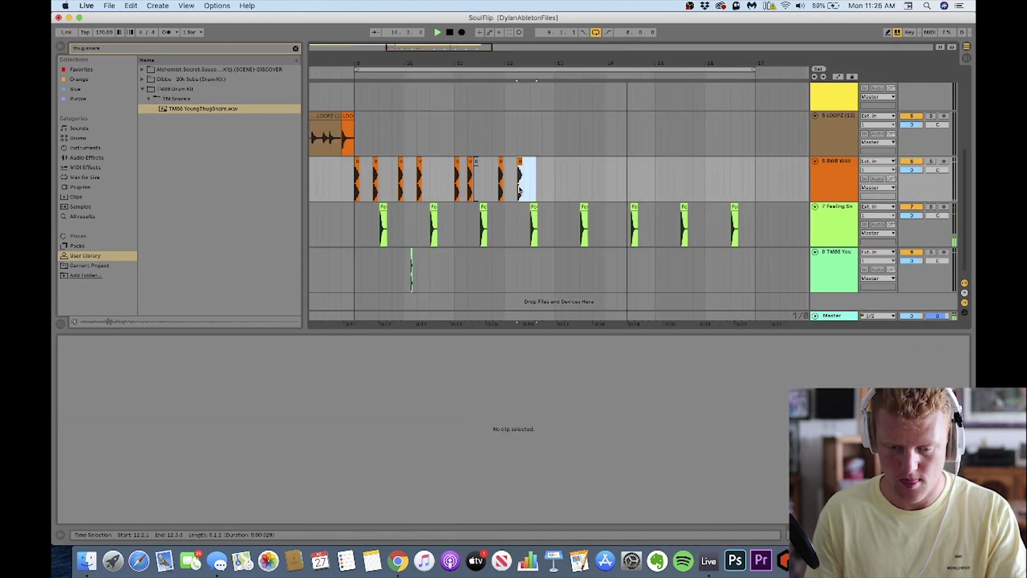
{"action": "left_click", "coordinate": [665, 162]}
{"action": "left_click", "coordinate": [550, 160]}
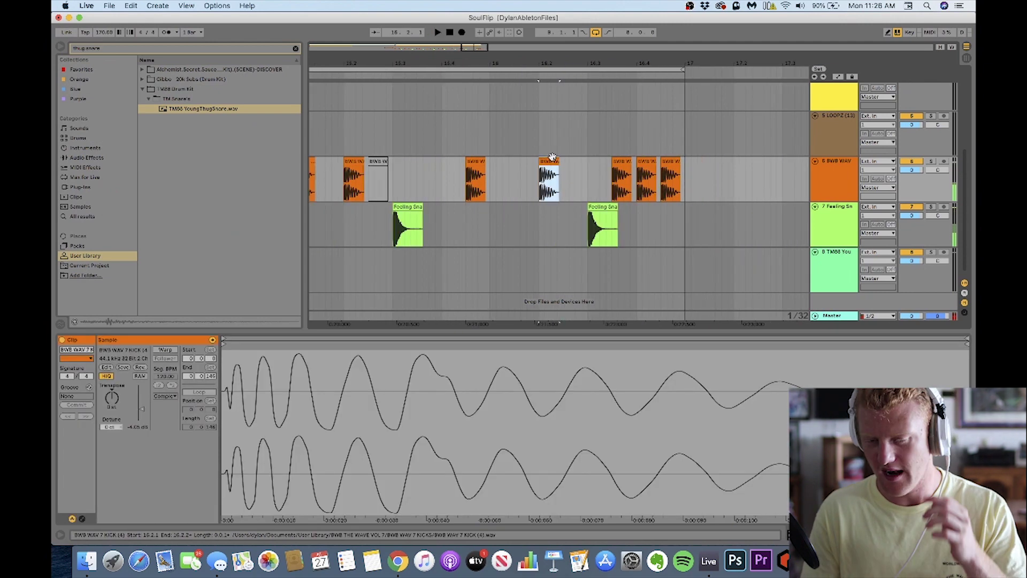
{"action": "scroll", "coordinate": [550, 157], "scroll_direction": "down", "scroll_amount": 5}
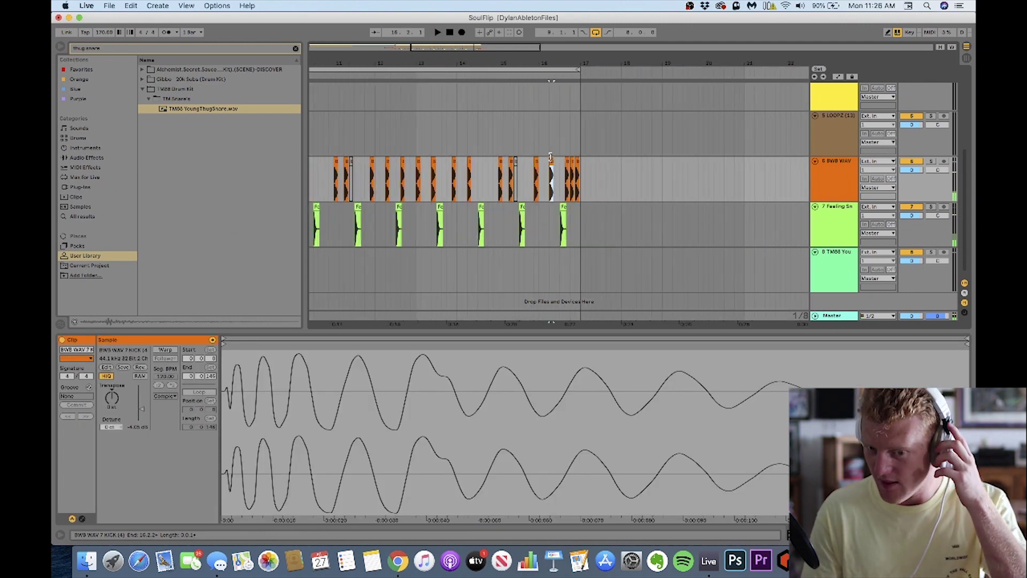
{"action": "scroll", "coordinate": [550, 157], "scroll_direction": "down", "scroll_amount": 5}
{"action": "scroll", "coordinate": [472, 131], "scroll_direction": "up", "scroll_amount": 4}
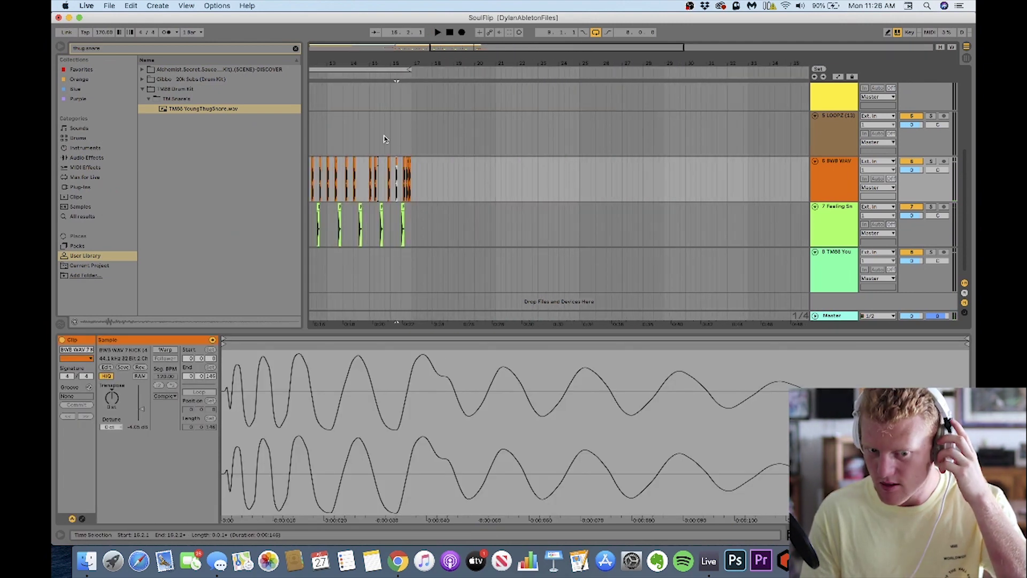
{"action": "scroll", "coordinate": [384, 139], "scroll_direction": "left", "scroll_amount": 2}
{"action": "scroll", "coordinate": [396, 147], "scroll_direction": "left", "scroll_amount": 3}
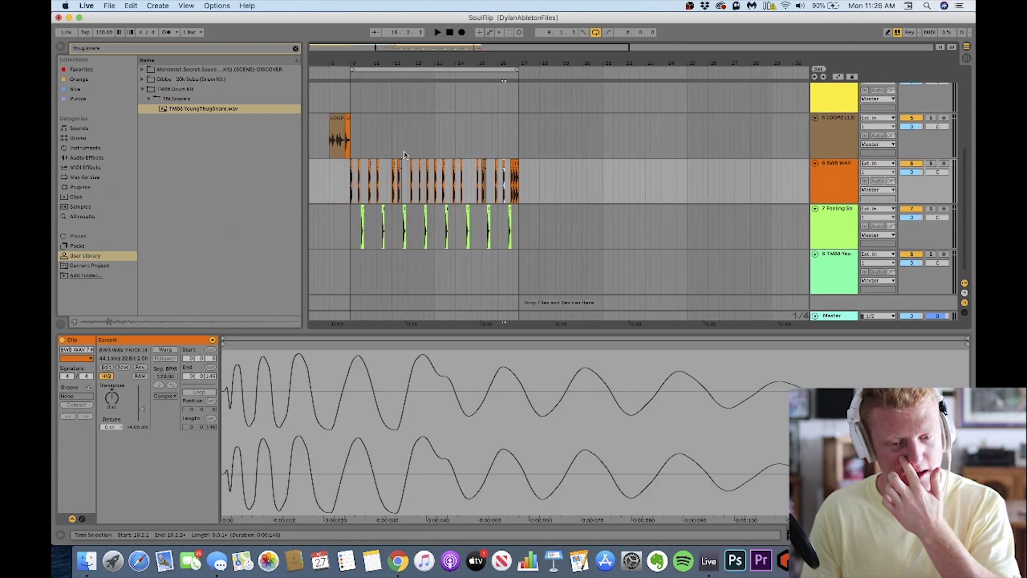
{"action": "left_click", "coordinate": [341, 193]}
{"action": "left_click", "coordinate": [349, 191]}
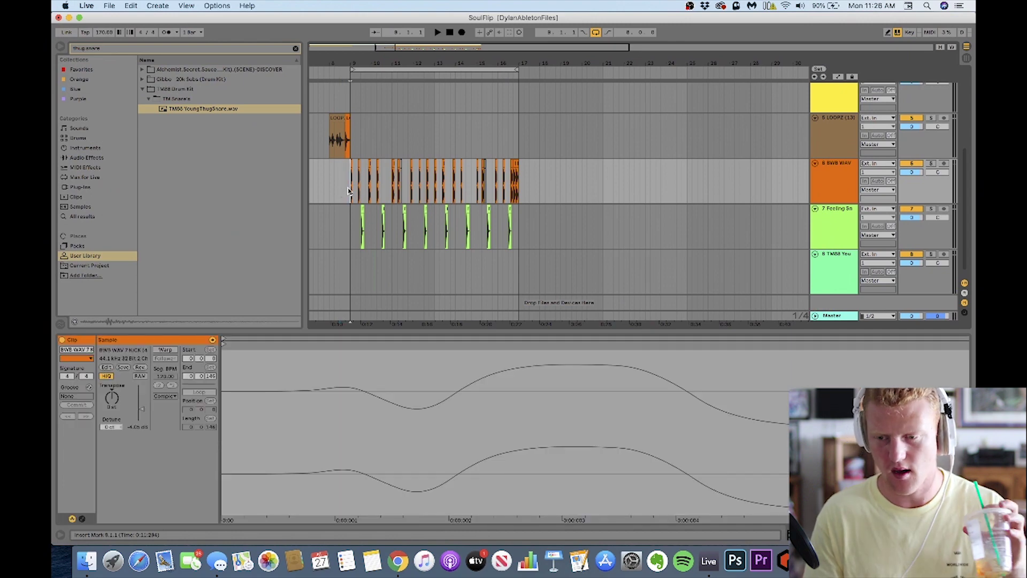
- Duplicate the two-bar section from bar 9 on the TM88 YoungThugSnare track three times, filling the track up to bar 17
{"action": "scroll", "coordinate": [351, 214], "scroll_direction": "down", "scroll_amount": 1}
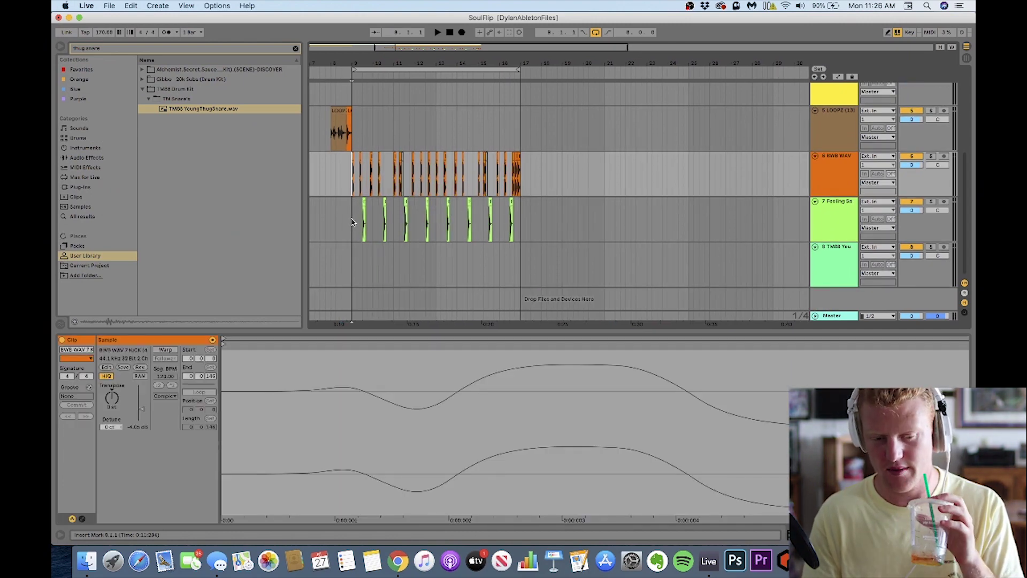
{"action": "scroll", "coordinate": [372, 252], "scroll_direction": "up", "scroll_amount": 5}
{"action": "left_click_drag", "start_coordinate": [363, 254], "coordinate": [420, 260]}
{"action": "key", "text": "super+d"}
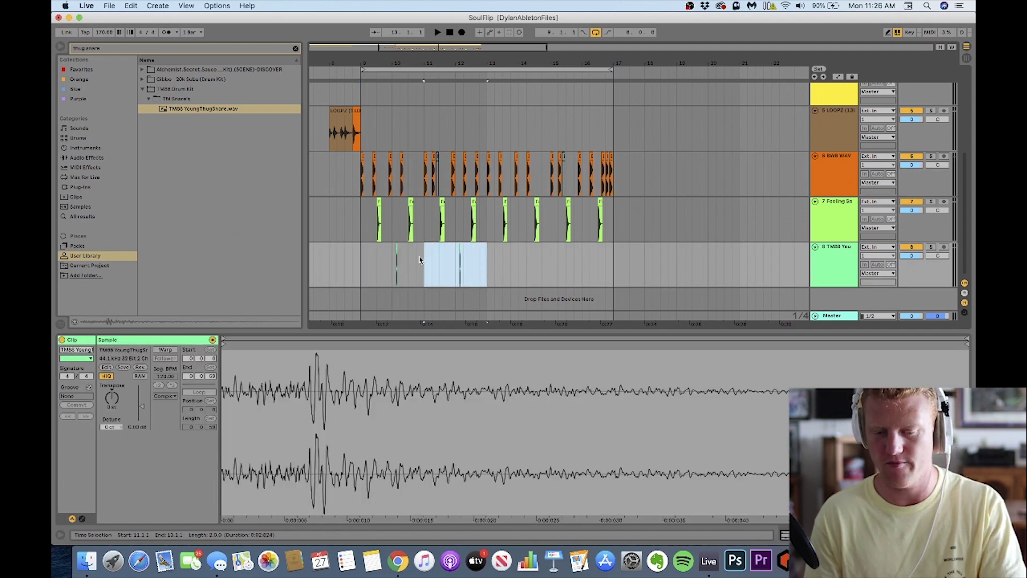
{"action": "key", "text": "super+d"}
{"action": "key", "text": "super+d"}
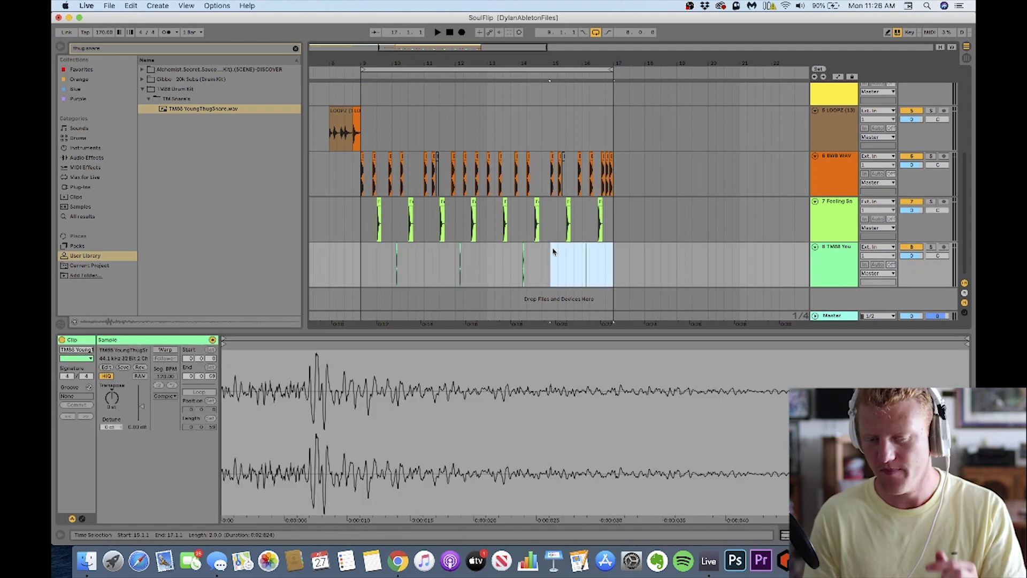
{"action": "left_click", "coordinate": [569, 172]}
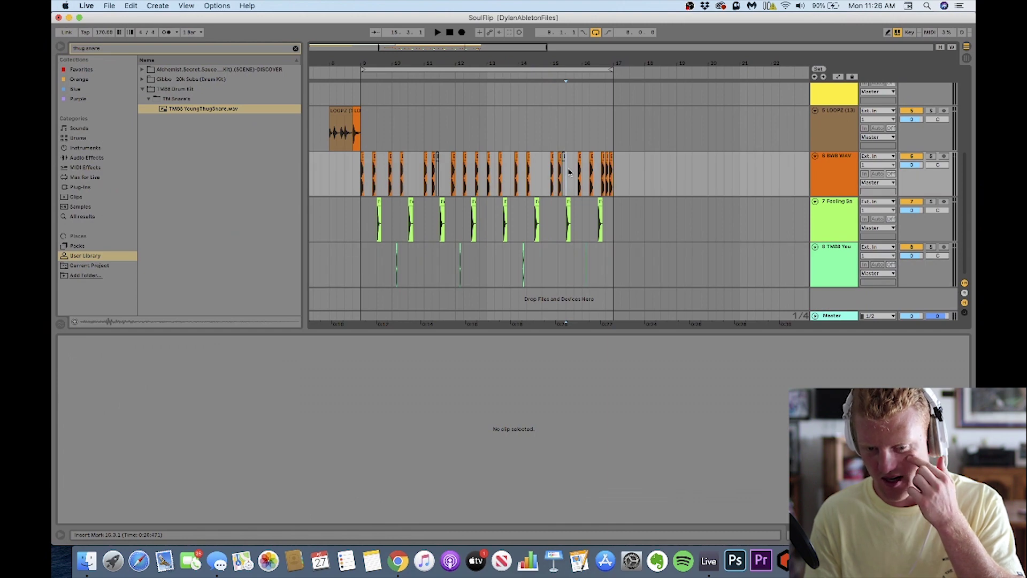
- Play the looped drum section and lower the Feeling Snare track's volume to -4 dB
{"action": "key", "text": "space"}
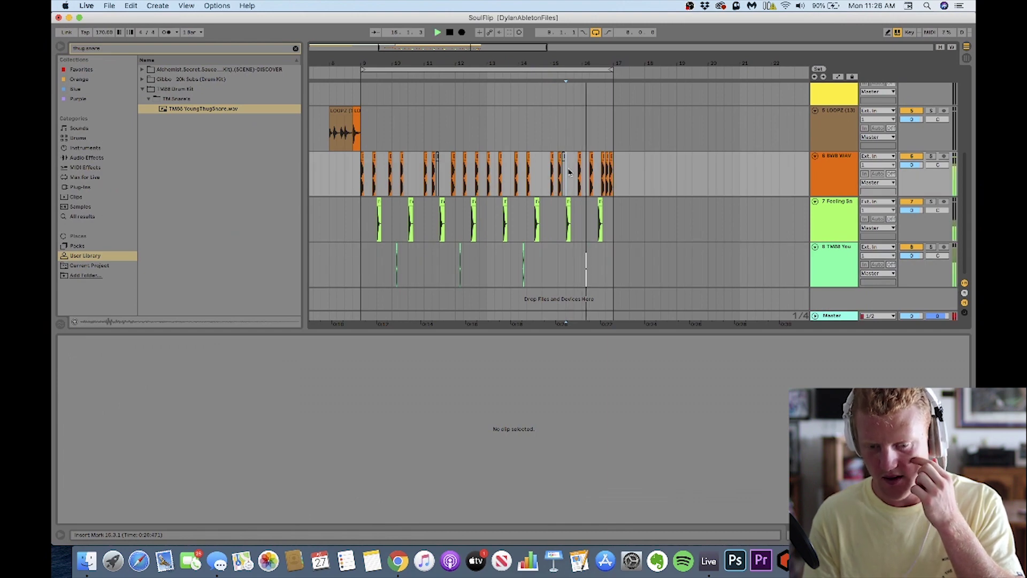
{"action": "left_click", "coordinate": [593, 188]}
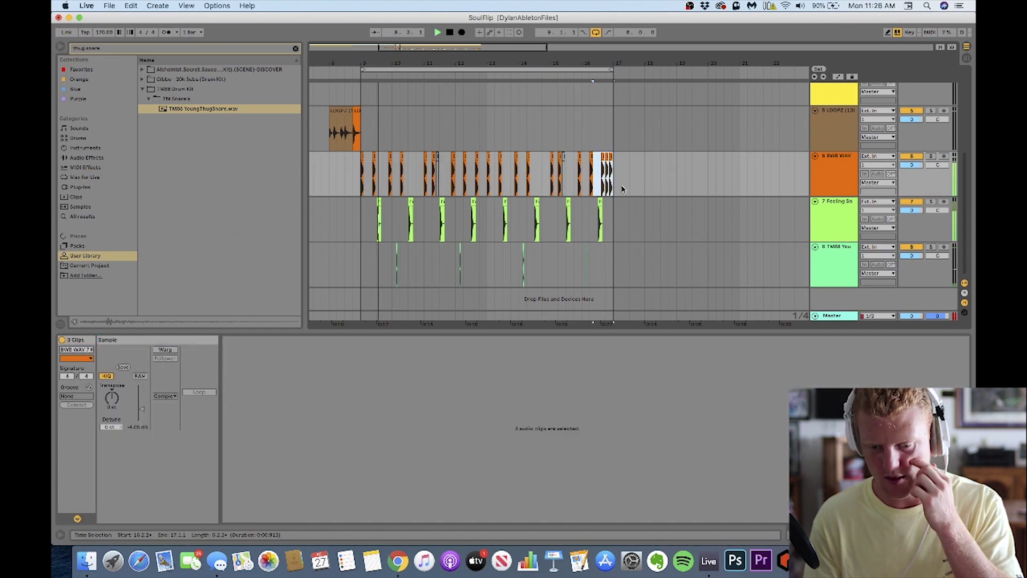
{"action": "left_click_drag", "start_coordinate": [619, 278], "coordinate": [360, 160]}
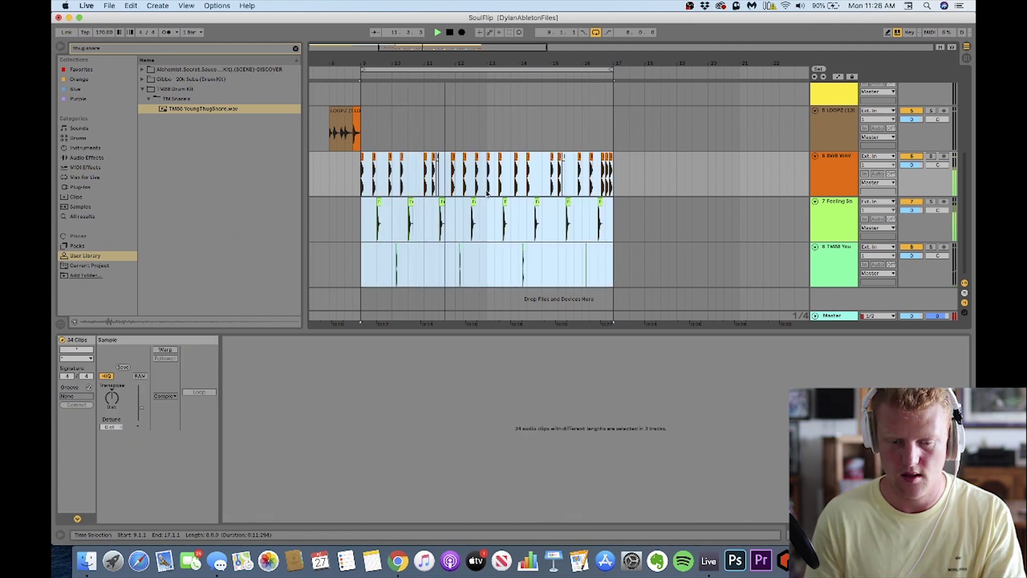
{"action": "left_click_drag", "start_coordinate": [916, 210], "coordinate": [917, 215]}
- Deactivate the middle one of the last three kick clips at the end of bar 16
{"action": "scroll", "coordinate": [642, 250], "scroll_direction": "left", "scroll_amount": 3}
{"action": "scroll", "coordinate": [648, 235], "scroll_direction": "down", "scroll_amount": 2}
{"action": "left_click", "coordinate": [669, 174]}
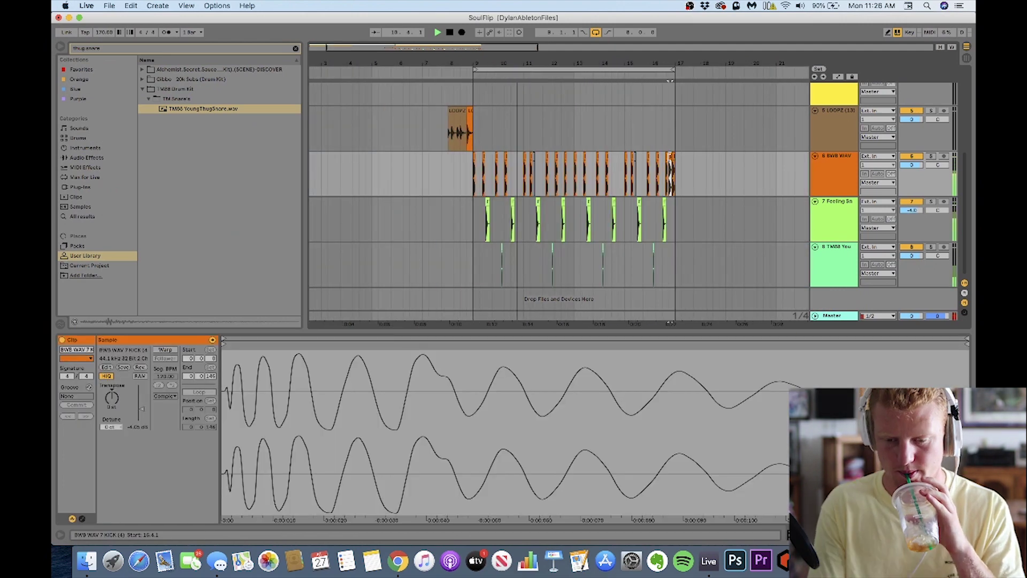
{"action": "left_click", "coordinate": [663, 172]}
{"action": "scroll", "coordinate": [669, 172], "scroll_direction": "up", "scroll_amount": 4}
{"action": "left_click", "coordinate": [671, 157]}
{"action": "key", "text": "0"}
{"action": "left_click", "coordinate": [648, 175]}
{"action": "scroll", "coordinate": [519, 172], "scroll_direction": "up", "scroll_amount": 5}
{"action": "key", "text": "space"}
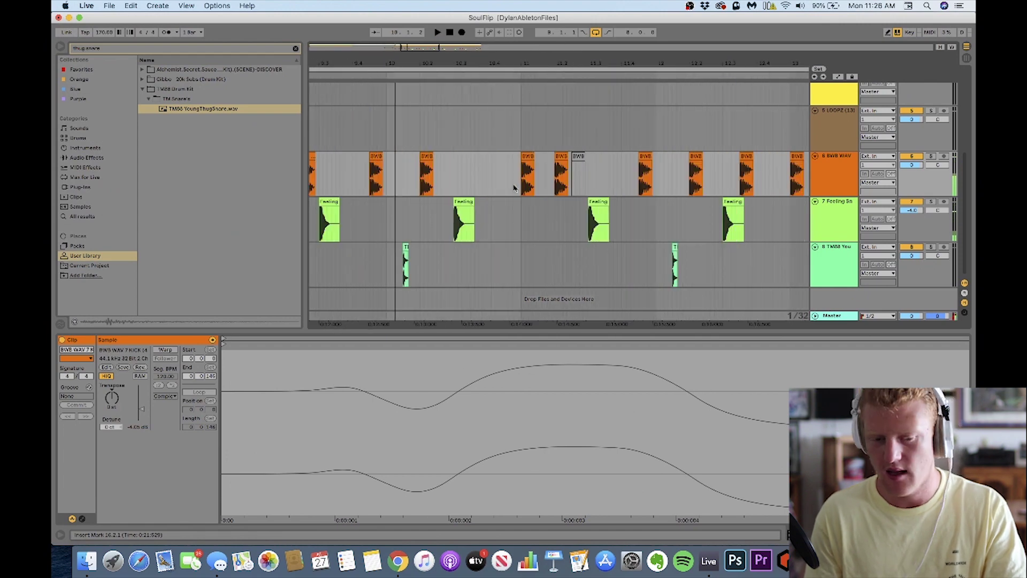
- Play the loop and examine the drum pattern across bars 9 to 17 and the track levels in the mixer
{"action": "scroll", "coordinate": [517, 180], "scroll_direction": "left", "scroll_amount": 2}
{"action": "scroll", "coordinate": [514, 188], "scroll_direction": "left", "scroll_amount": 2}
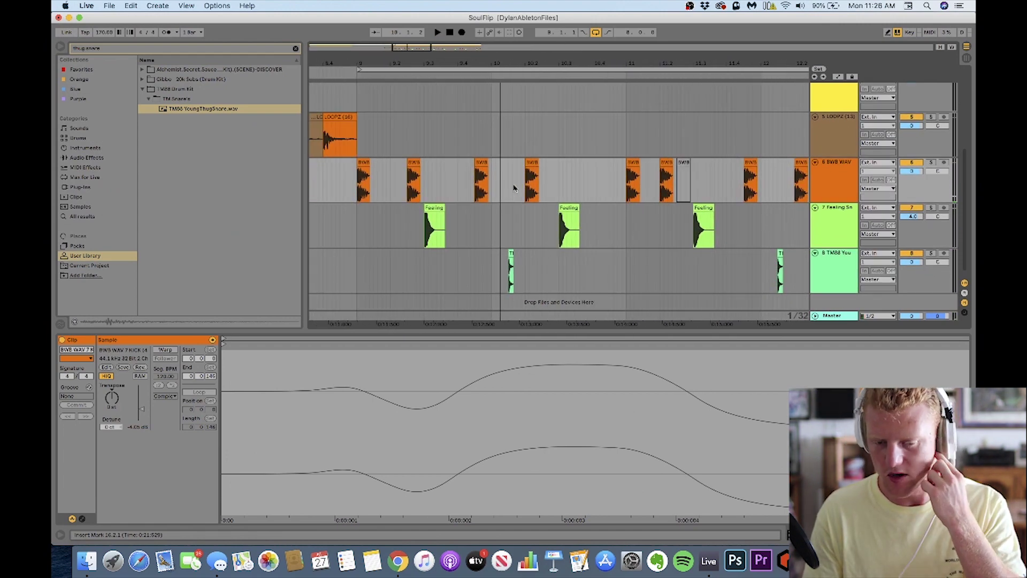
{"action": "scroll", "coordinate": [513, 188], "scroll_direction": "down", "scroll_amount": 2}
{"action": "scroll", "coordinate": [513, 188], "scroll_direction": "up", "scroll_amount": 3}
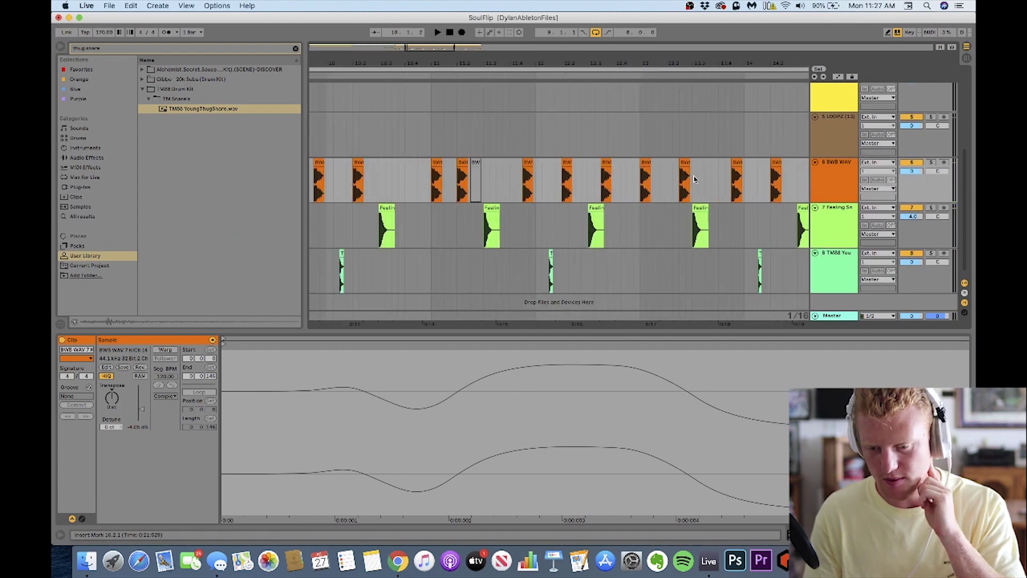
{"action": "scroll", "coordinate": [589, 185], "scroll_direction": "right", "scroll_amount": 5}
{"action": "left_click", "coordinate": [684, 180]}
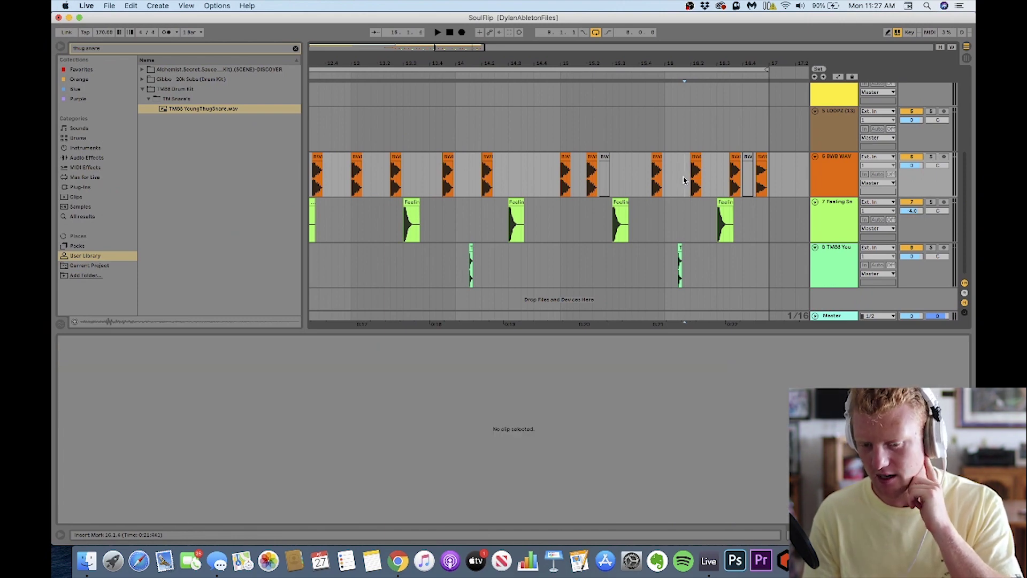
{"action": "key", "text": "space"}
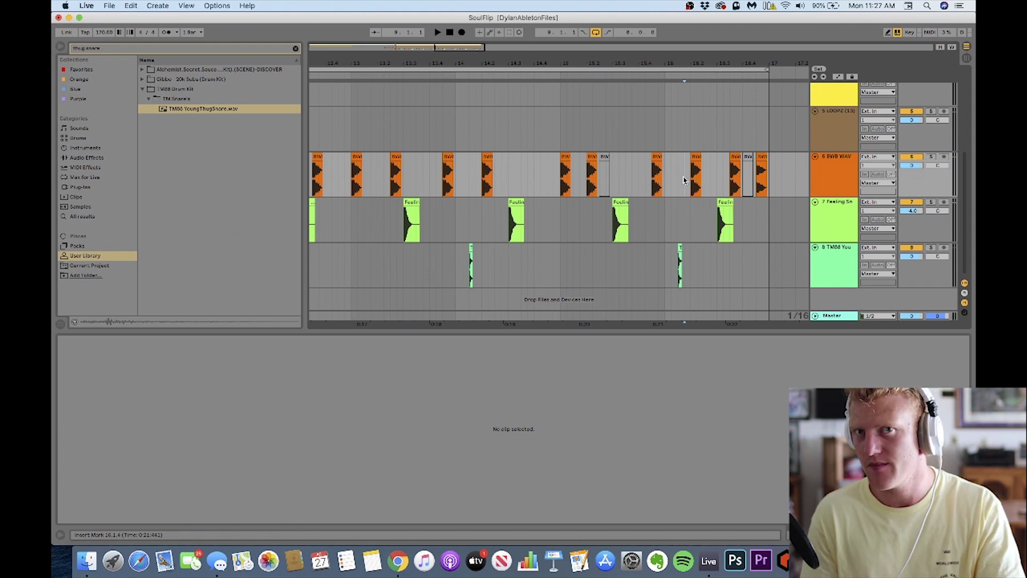
{"action": "left_click", "coordinate": [684, 180]}
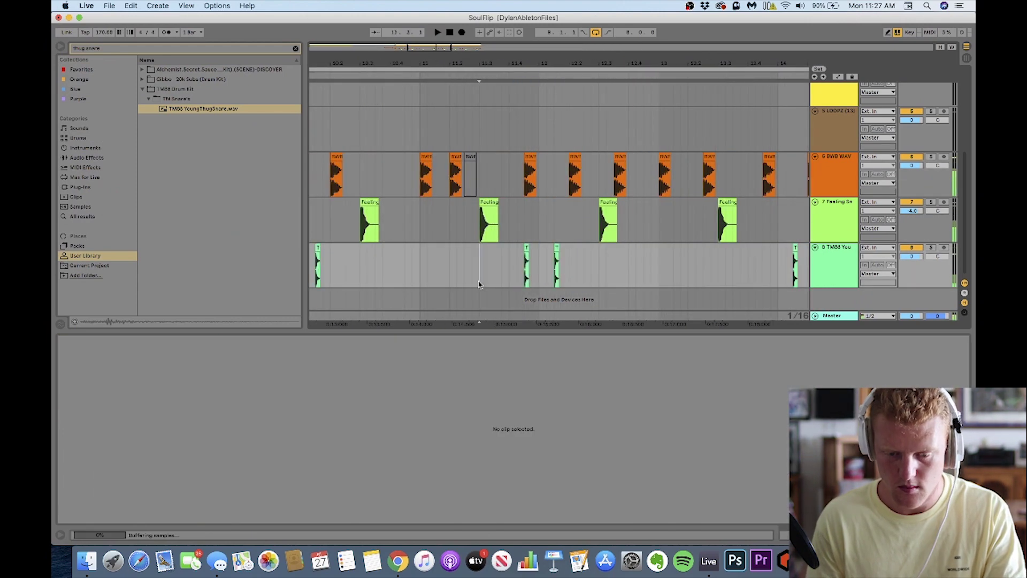
{"action": "key", "text": "Tab"}
{"action": "key", "text": "Tab"}
{"action": "left_click_drag", "start_coordinate": [550, 175], "coordinate": [454, 175]}
{"action": "key", "text": "Tab"}
- Clear the browser search and collapse the kick, Feeling Snare and TM88 snare tracks in the arrangement
{"action": "left_click", "coordinate": [295, 48]}
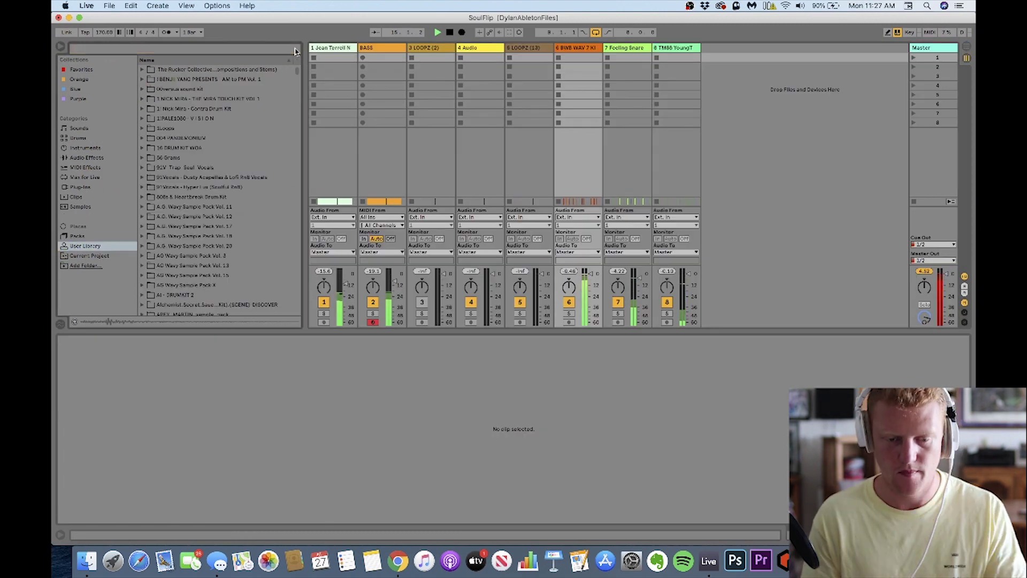
{"action": "key", "text": "Tab"}
{"action": "left_click", "coordinate": [815, 156]}
{"action": "left_click", "coordinate": [815, 167]}
{"action": "left_click", "coordinate": [815, 176]}
- Search for open hats and place BWB WAV 7 OPEN (1) at bar 9 on a new audio track OPEN1, set to -15 dB
{"action": "key", "text": "super+t"}
{"action": "type", "text": "open"}
{"action": "left_click", "coordinate": [149, 287]}
{"action": "left_click", "coordinate": [156, 297]}
{"action": "left_click_drag", "start_coordinate": [207, 307], "coordinate": [447, 203]}
{"action": "left_click_drag", "start_coordinate": [912, 195], "coordinate": [912, 206]}
- Add audio tracks OPEN2 and OPEN3, and place BWB WAV 7 OPEN (6) on beat 2 of bar 9 on OPEN3 at -15 dB
{"action": "key", "text": "super+t"}
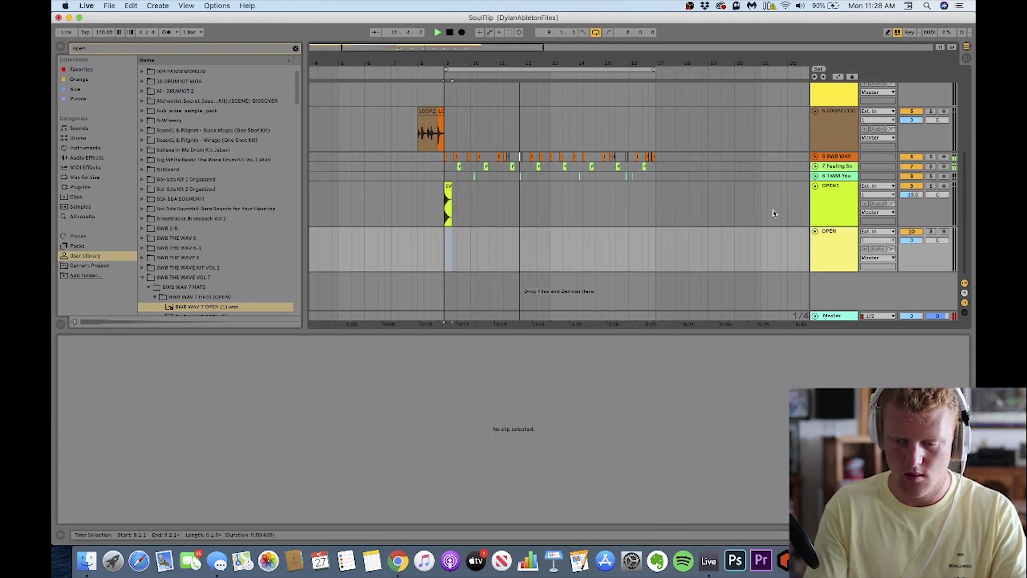
{"action": "key", "text": "super+t"}
{"action": "scroll", "coordinate": [223, 305], "scroll_direction": "down", "scroll_amount": 2}
{"action": "left_click", "coordinate": [224, 311]}
{"action": "key", "text": "Down"}
{"action": "key", "text": "Down"}
{"action": "left_click_drag", "start_coordinate": [224, 311], "coordinate": [452, 265]}
{"action": "left_click_drag", "start_coordinate": [912, 256], "coordinate": [912, 267]}
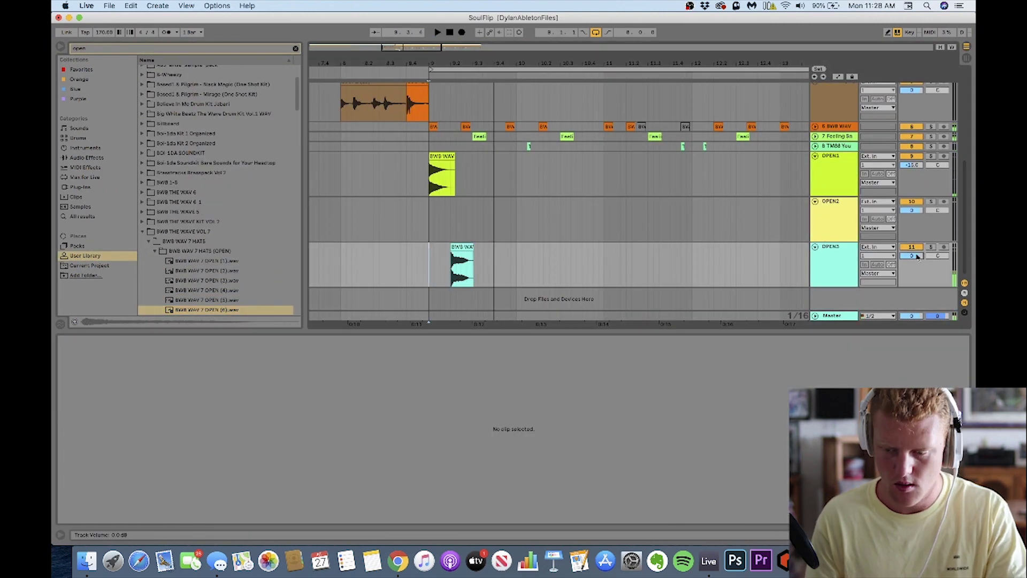
- Duplicate the two-bar section from bar 9 on the OPEN3 track three times, filling it up to bar 17
{"action": "left_click_drag", "start_coordinate": [430, 269], "coordinate": [604, 268]}
{"action": "key", "text": "super+d"}
{"action": "key", "text": "super+d"}
{"action": "key", "text": "super+d"}
- Duplicate the four-bar section from bar 9 on the OPEN1 track so its open hat repeats at bar 13
{"action": "key", "text": "minus"}
{"action": "left_click_drag", "start_coordinate": [457, 185], "coordinate": [529, 185]}
{"action": "key", "text": "super+d"}
{"action": "key", "text": "plus"}
- Place BWB WAV 7 OPEN (8) on the second beat of bar 10 on the OPEN2 track
{"action": "scroll", "coordinate": [208, 290], "scroll_direction": "down", "scroll_amount": 2}
{"action": "left_click", "coordinate": [207, 289]}
{"action": "key", "text": "Down"}
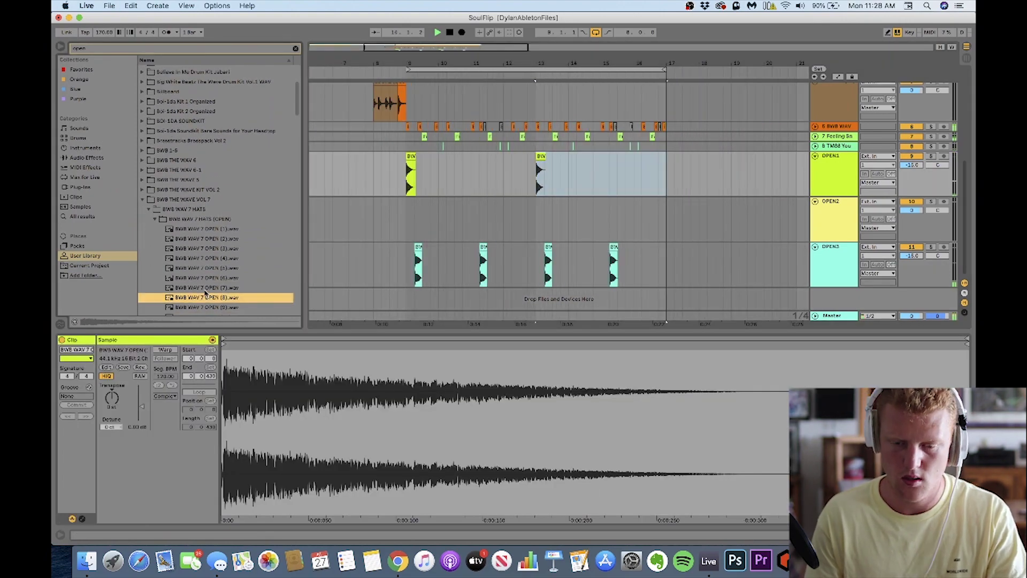
{"action": "left_click_drag", "start_coordinate": [207, 297], "coordinate": [536, 231]}
{"action": "left_click", "coordinate": [422, 229]}
{"action": "key", "text": "super+d"}
{"action": "left_click_drag", "start_coordinate": [486, 202], "coordinate": [509, 201]}
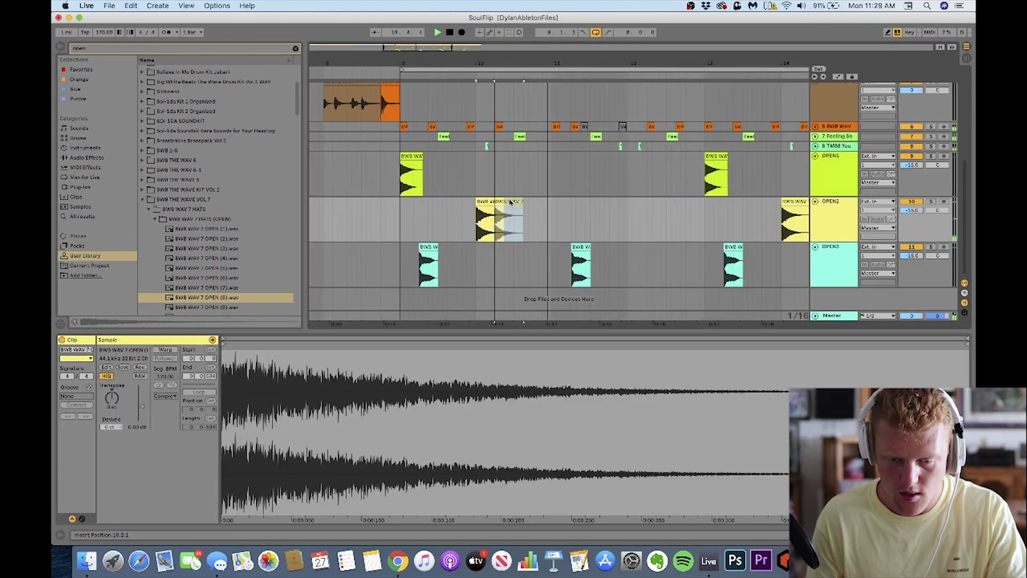
- Repeat the OPEN2 open hat every two bars up to bar 17 and set the track's volume to -15 dB
{"action": "left_click_drag", "start_coordinate": [401, 228], "coordinate": [553, 228]}
{"action": "key", "text": "super+d"}
{"action": "left_click_drag", "start_coordinate": [912, 211], "coordinate": [912, 222]}
{"action": "left_click_drag", "start_coordinate": [414, 225], "coordinate": [567, 225]}
{"action": "key", "text": "super+d"}
{"action": "scroll", "coordinate": [707, 182], "scroll_direction": "down", "scroll_amount": 1}
{"action": "key", "text": "space"}
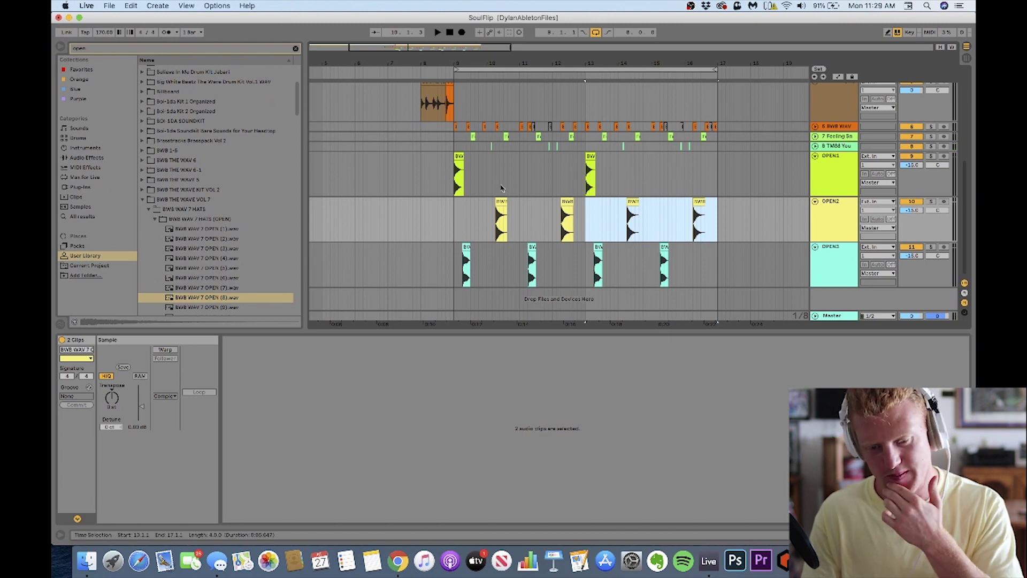
- Lower the OPEN1 track's volume to -20 dB during playback and collapse the open hat tracks
{"action": "left_click", "coordinate": [452, 195]}
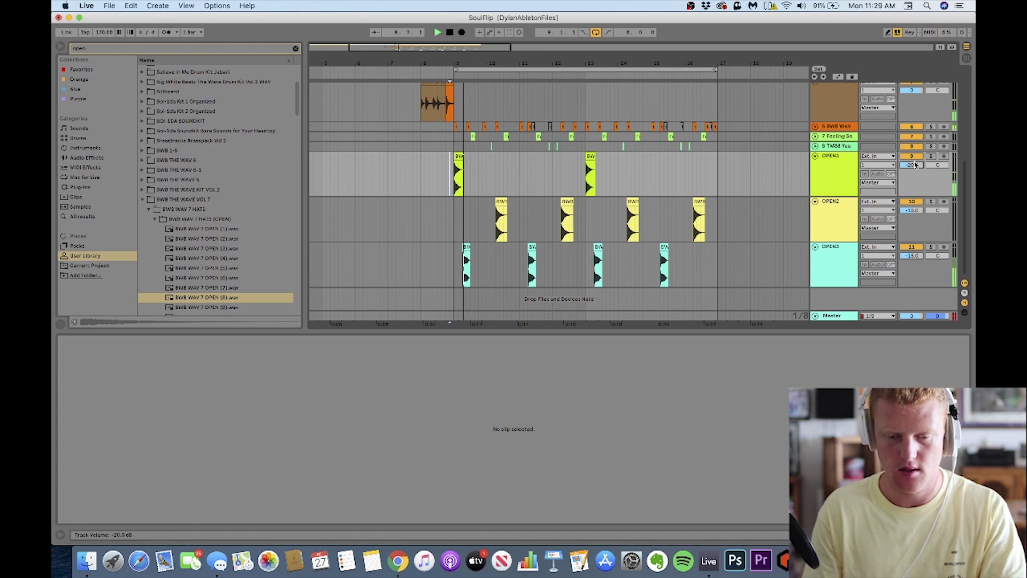
{"action": "left_click", "coordinate": [814, 156]}
{"action": "left_click", "coordinate": [815, 166]}
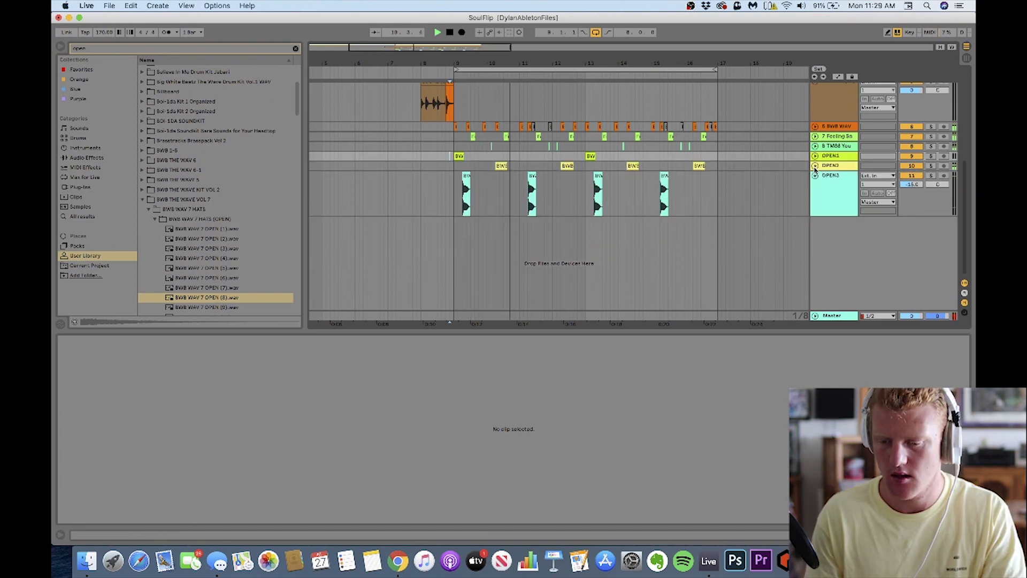
{"action": "key", "text": "Tab"}
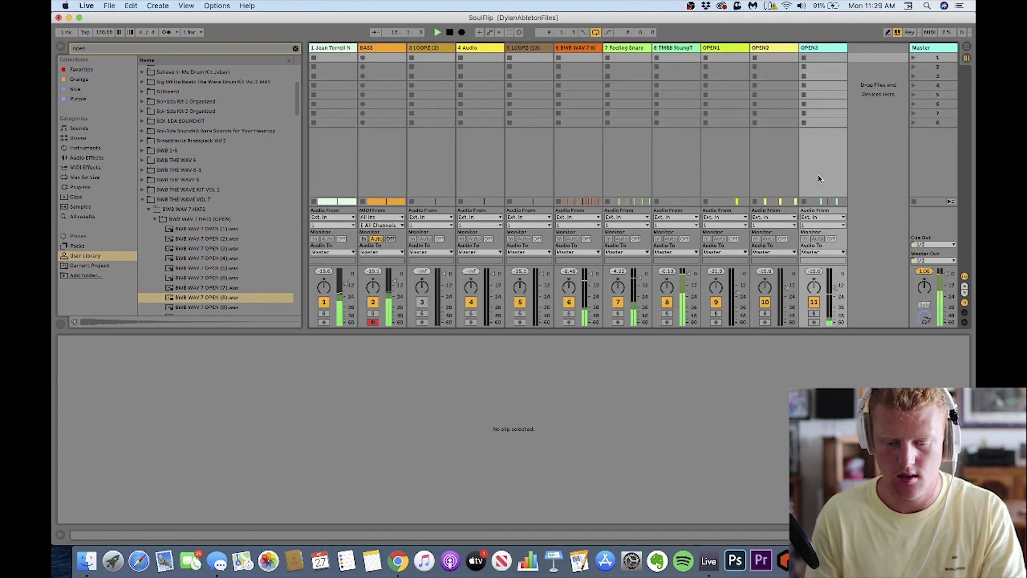
{"action": "key", "text": "Tab"}
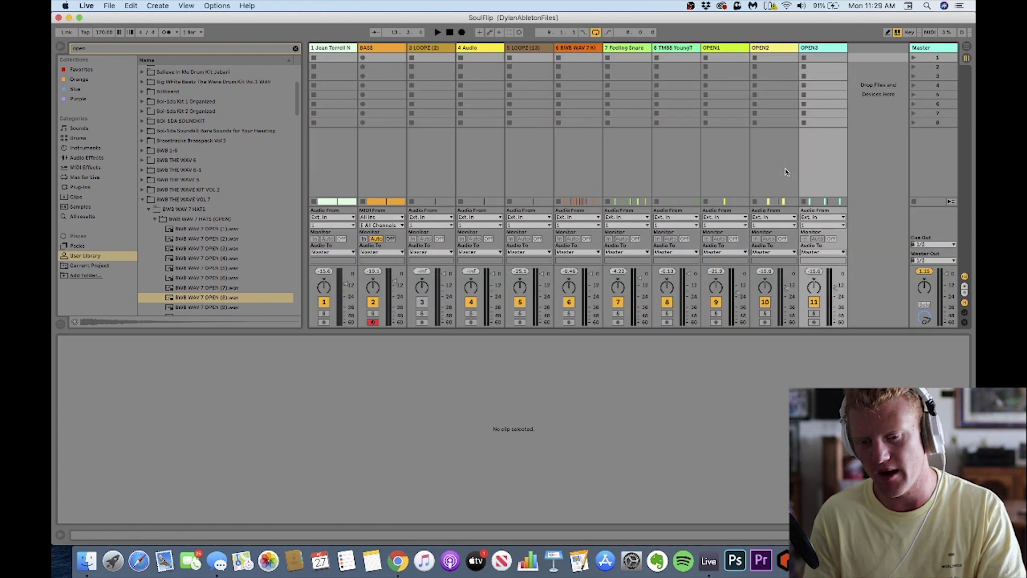
{"action": "key", "text": "Tab"}
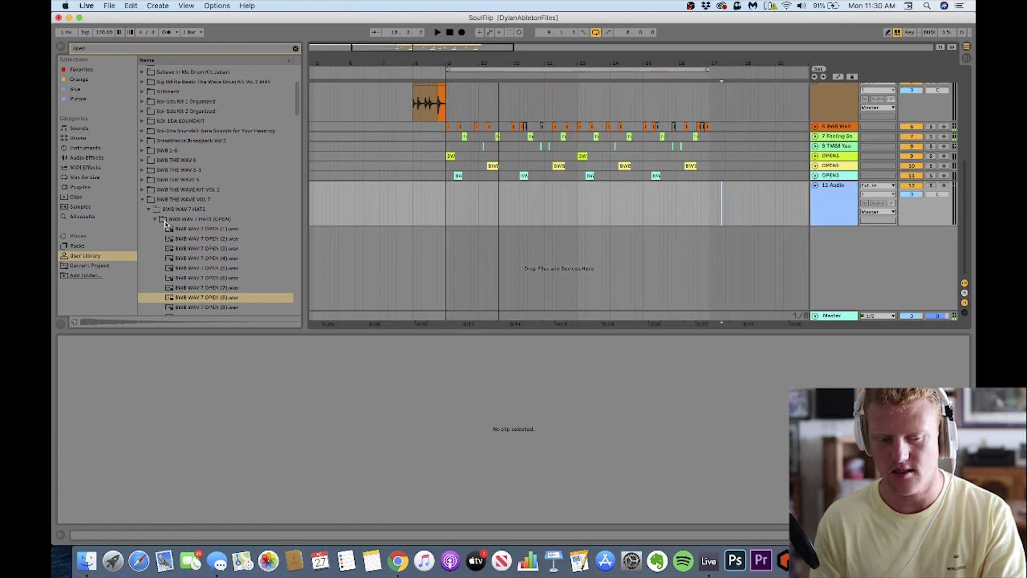
- Close the open hat folder and search the user library for hats and for boi1da samples
{"action": "left_click", "coordinate": [149, 210]}
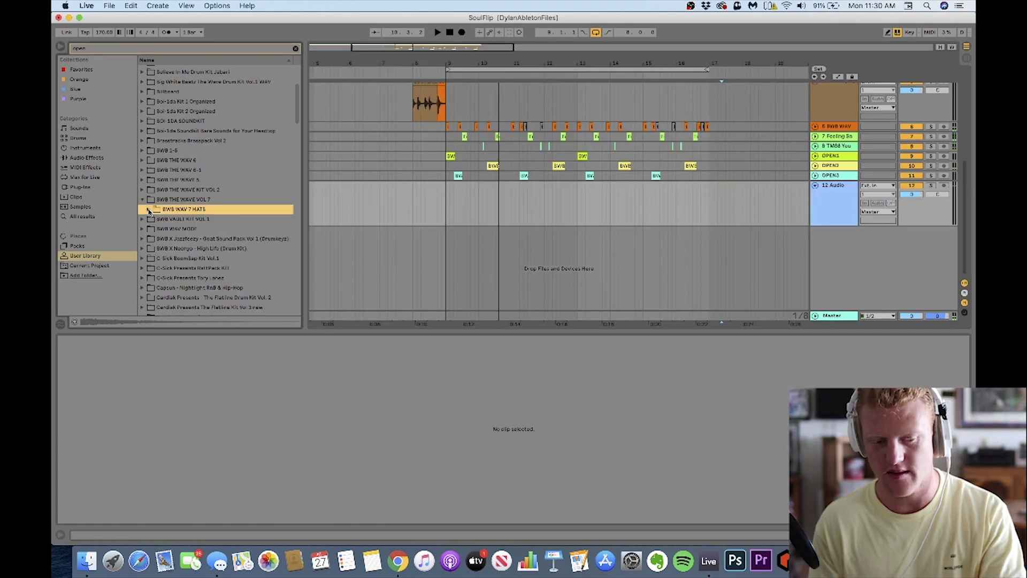
{"action": "left_click", "coordinate": [112, 50]}
{"action": "type", "text": "hats"}
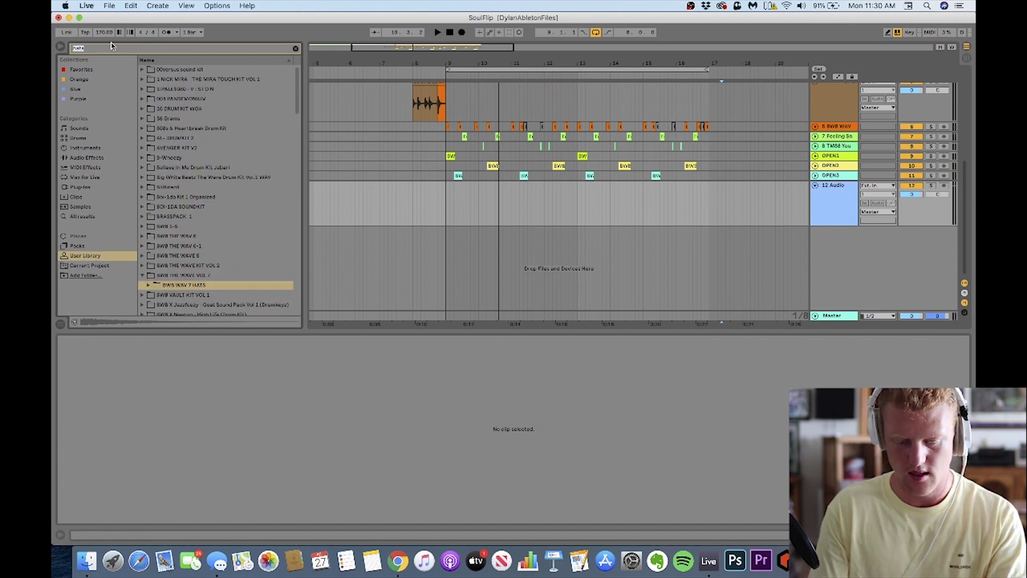
{"action": "type", "text": "boi1da"}
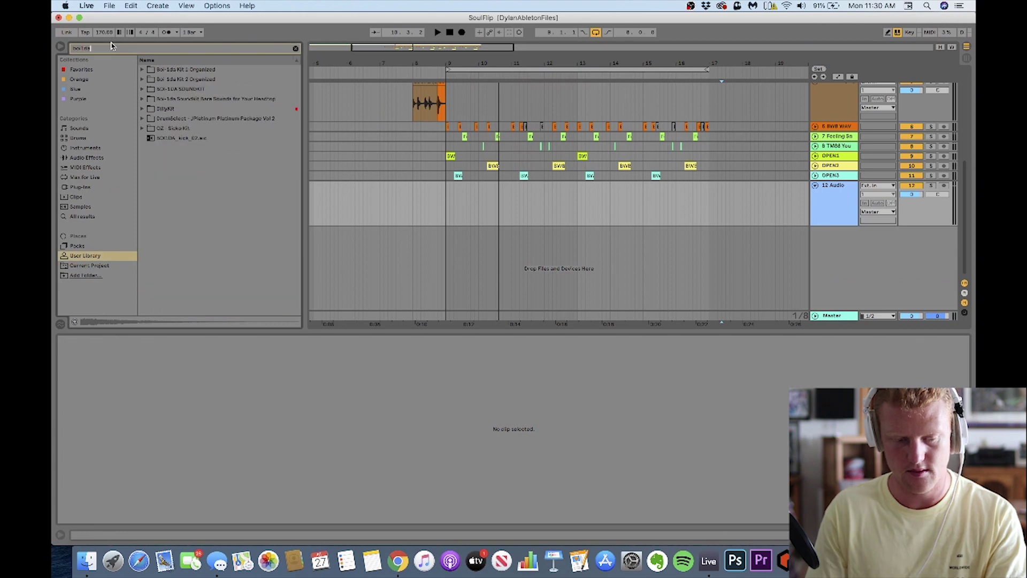
- Preview the Boi1da samples in the HiHats folder and select BOI1DA_hihat_03.wav
{"action": "left_click", "coordinate": [145, 110]}
{"action": "key", "text": "Down"}
{"action": "key", "text": "Down"}
{"action": "key", "text": "Up"}
{"action": "key", "text": "Down"}
{"action": "key", "text": "Right"}
{"action": "key", "text": "Up"}
{"action": "key", "text": "Right"}
{"action": "key", "text": "Down"}
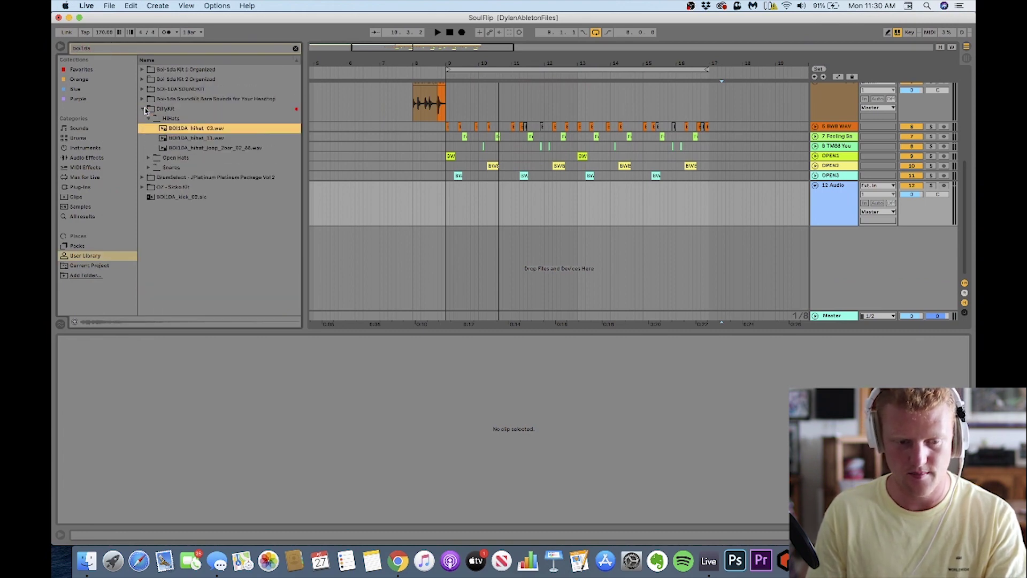
{"action": "key", "text": "Down"}
{"action": "key", "text": "Up"}
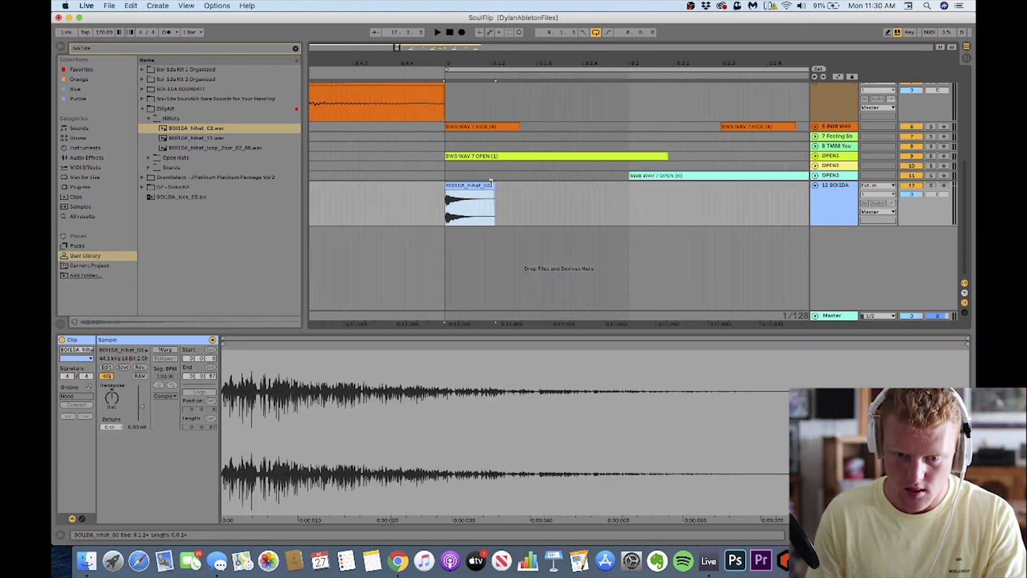
- Build a hi-hat pattern from bar 9 to bar 17 on the twelfth track using duplicates of BOI1DA_hihat_03
{"action": "key", "text": "super+d"}
{"action": "key", "text": "super+d"}
{"action": "key", "text": "super+d"}
{"action": "key", "text": "super+d"}
{"action": "key", "text": "super+d"}
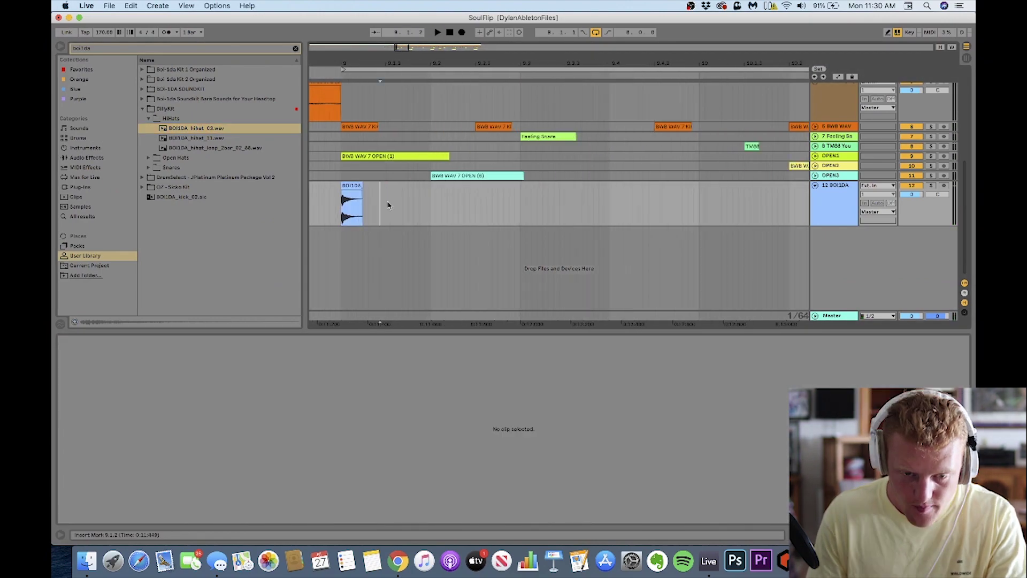
{"action": "key", "text": "super+d"}
{"action": "key", "text": "super+d"}
{"action": "key", "text": "super+d"}
{"action": "key", "text": "super+d"}
{"action": "key", "text": "super+d"}
{"action": "key", "text": "super+d"}
{"action": "key", "text": "super+d"}
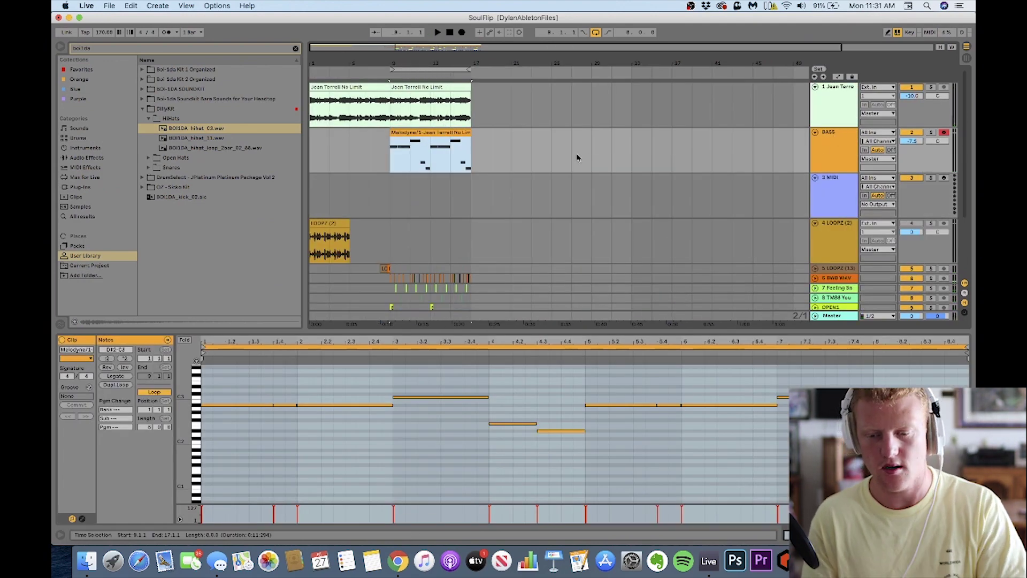
- Copy the Melodyne bass clip from the BASS track to bar 9 of the MIDI track below it
{"action": "left_click", "coordinate": [434, 135]}
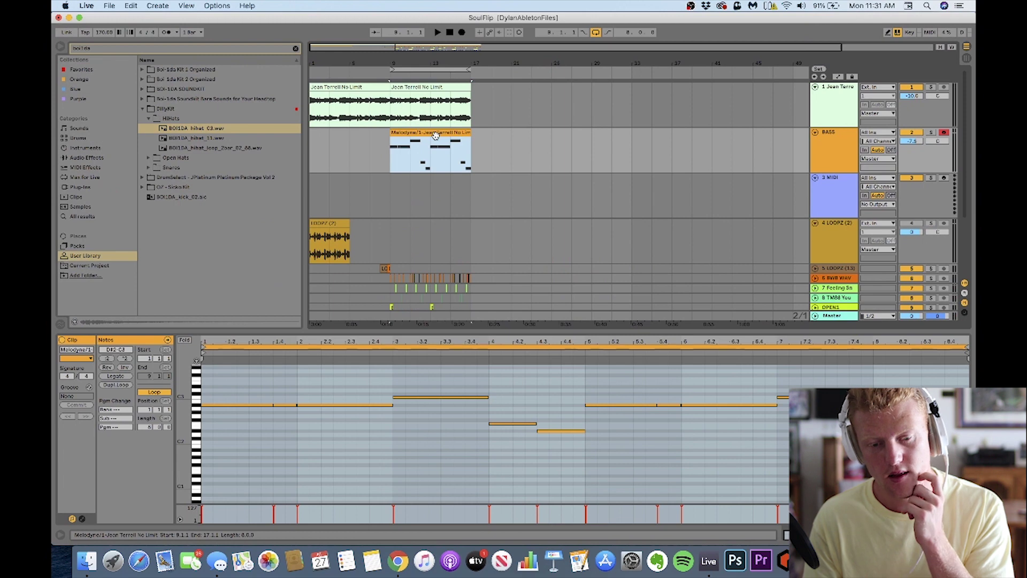
{"action": "left_click", "coordinate": [396, 194]}
{"action": "key", "text": "super+v"}
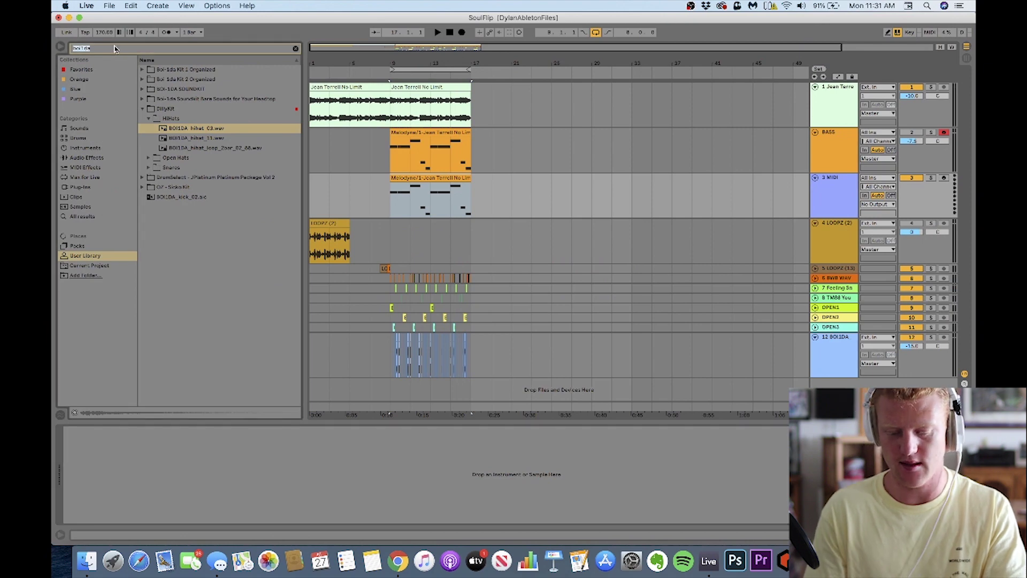
- Search the user library for kenny and select KENNY808.wav in the 808 samples folder
{"action": "type", "text": "kenny"}
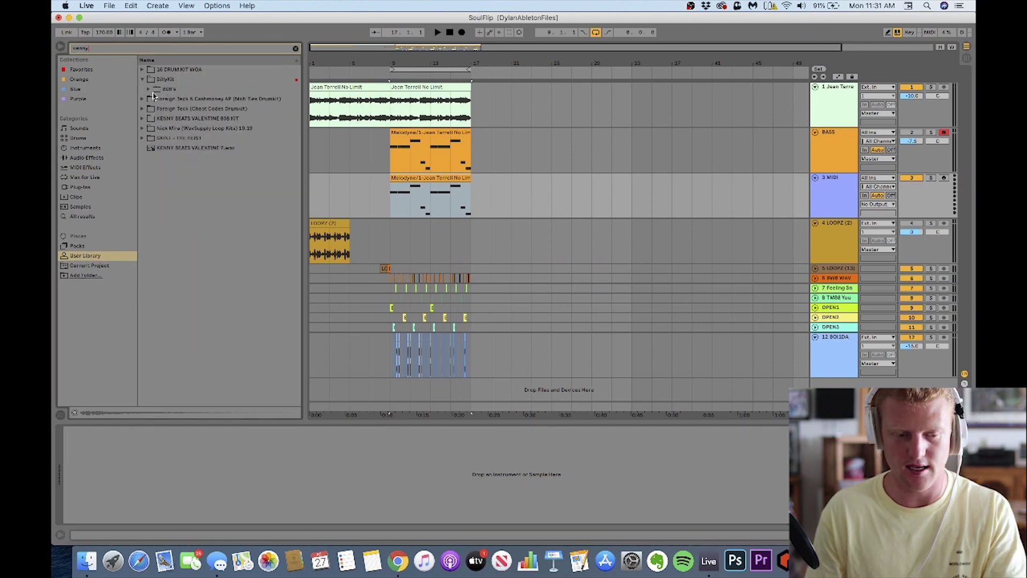
{"action": "left_click", "coordinate": [153, 92]}
{"action": "key", "text": "Down"}
{"action": "key", "text": "Up"}
{"action": "key", "text": "Right"}
{"action": "key", "text": "Down"}
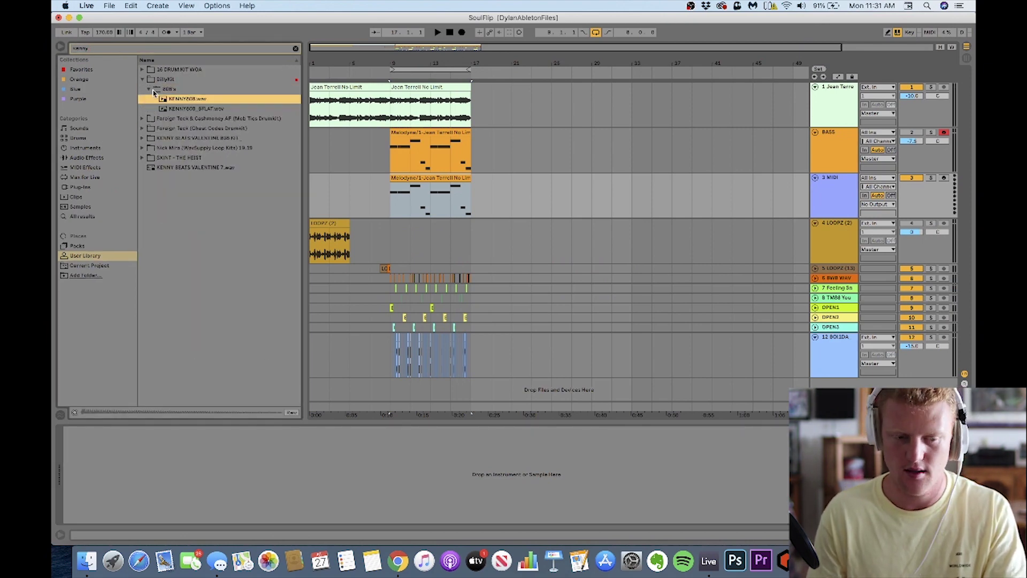
- Load KENNY808.wav as the instrument on the third track and solo that track
{"action": "left_click", "coordinate": [824, 180]}
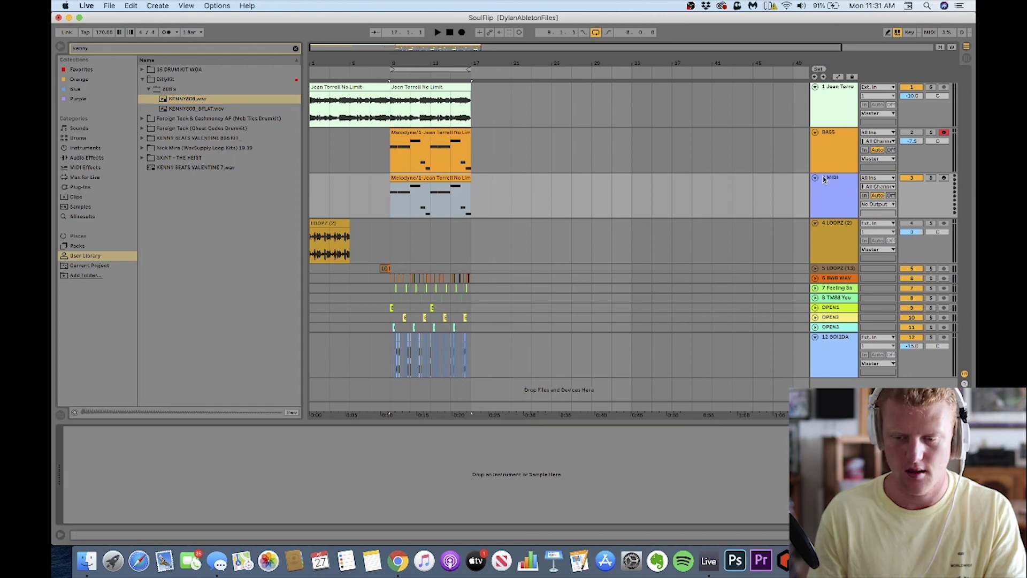
{"action": "double_click", "coordinate": [167, 98]}
{"action": "left_click", "coordinate": [217, 500]}
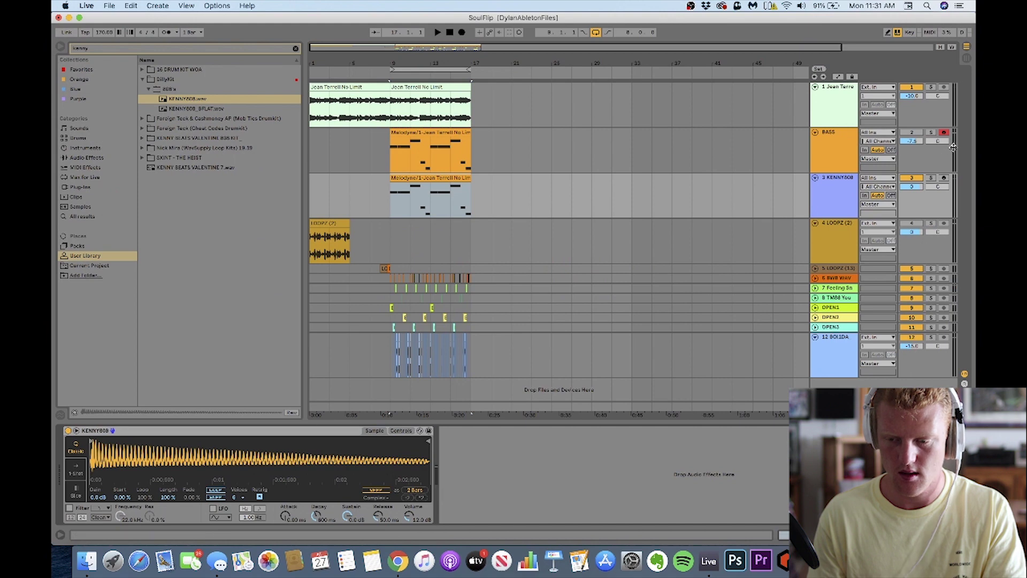
{"action": "left_click", "coordinate": [934, 177]}
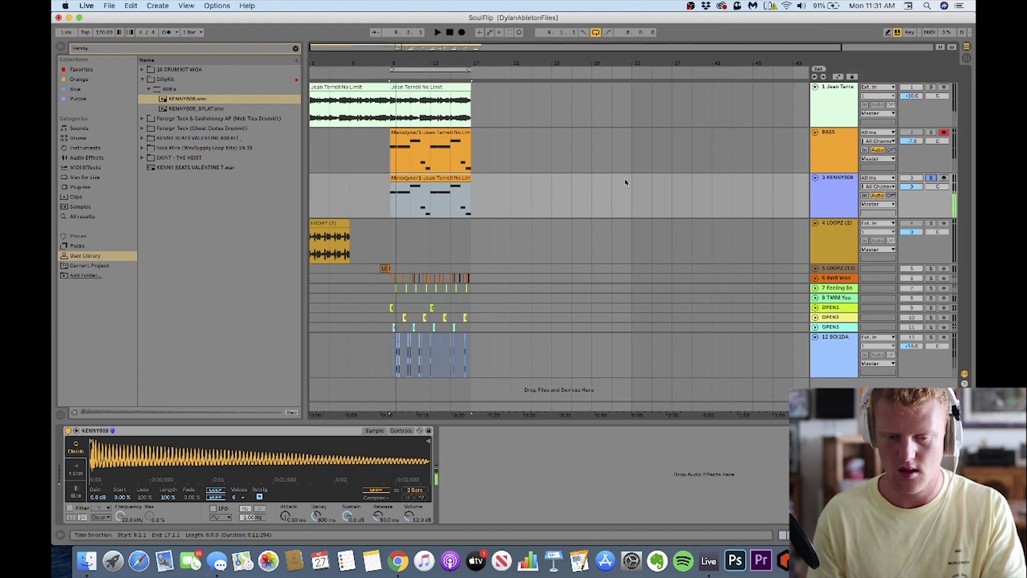
- Shorten all notes of the copied Melodyne clip on the 808 track to brief hits
{"action": "key", "text": "space"}
{"action": "left_click", "coordinate": [439, 177]}
{"action": "double_click", "coordinate": [439, 178]}
{"action": "key", "text": "space"}
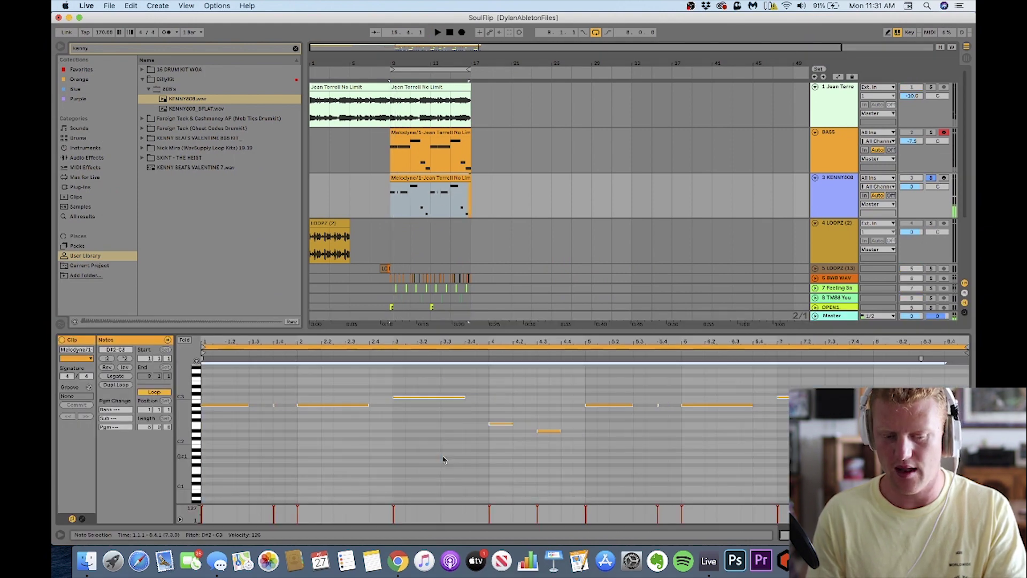
{"action": "key", "text": "shift+Left"}
{"action": "key", "text": "shift+Left"}
{"action": "key", "text": "shift+Left"}
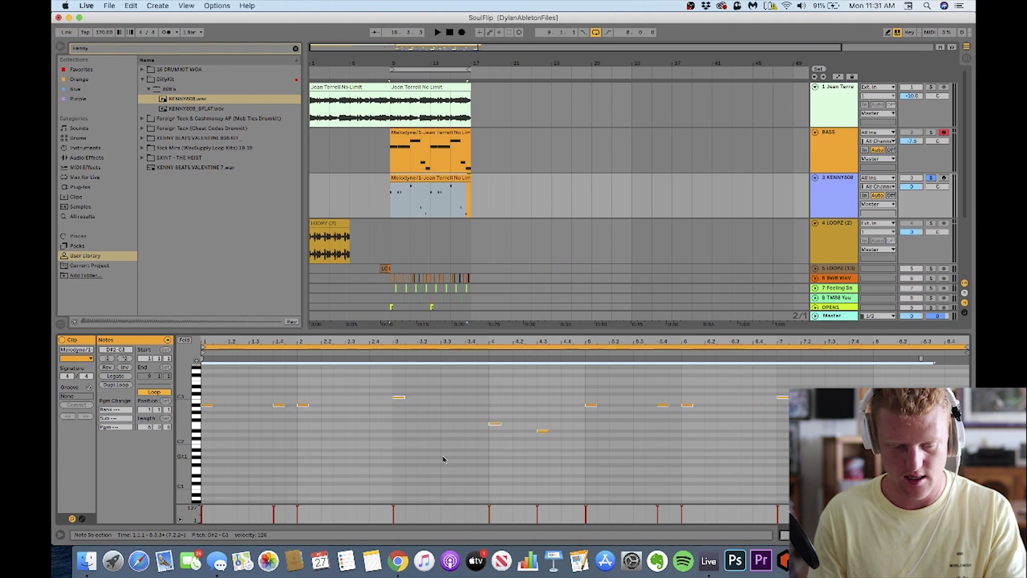
- Set the KENNY808 sampler to one voice and show its detailed controls
{"action": "left_click", "coordinate": [830, 195]}
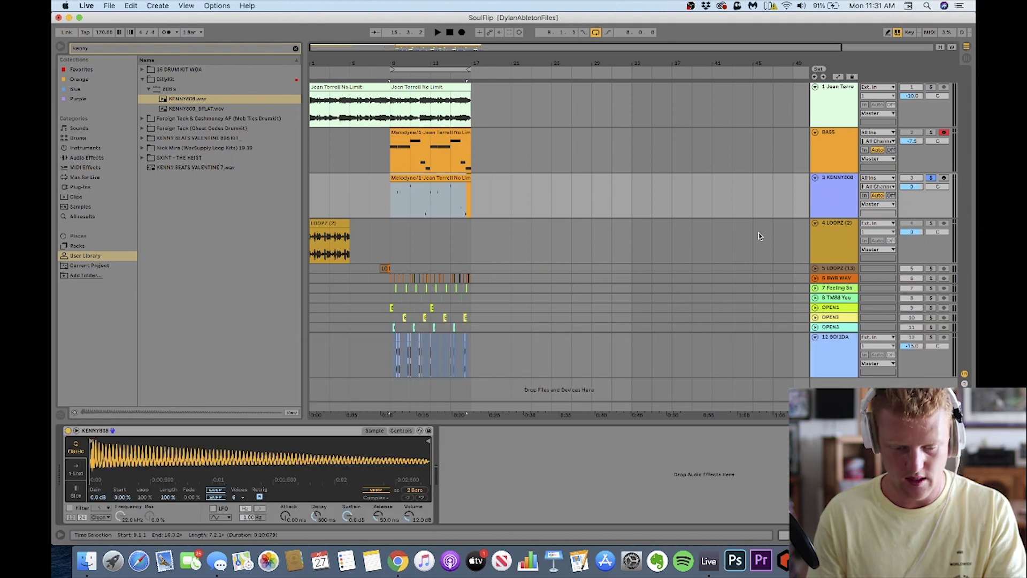
{"action": "left_click", "coordinate": [237, 498]}
{"action": "left_click", "coordinate": [238, 383]}
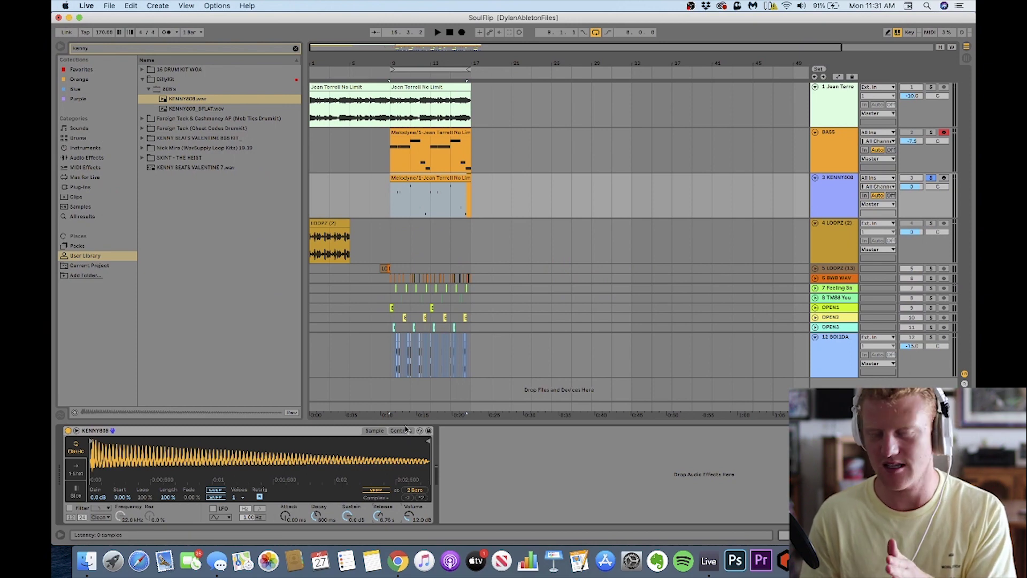
{"action": "left_click", "coordinate": [402, 431]}
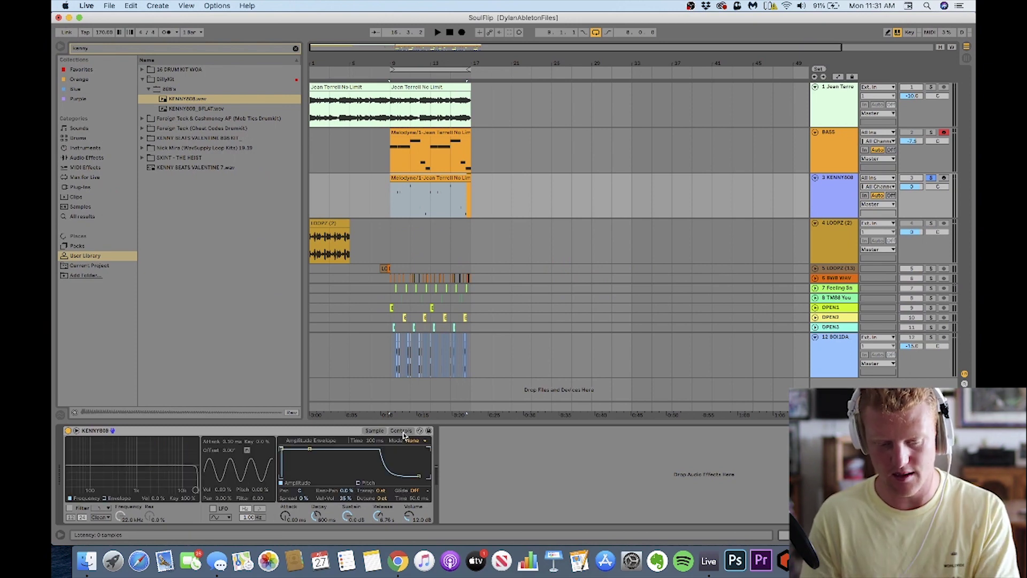
- Transpose all notes of the 808 clip up one octave and set the 808 track's volume to -10.0
{"action": "key", "text": "space"}
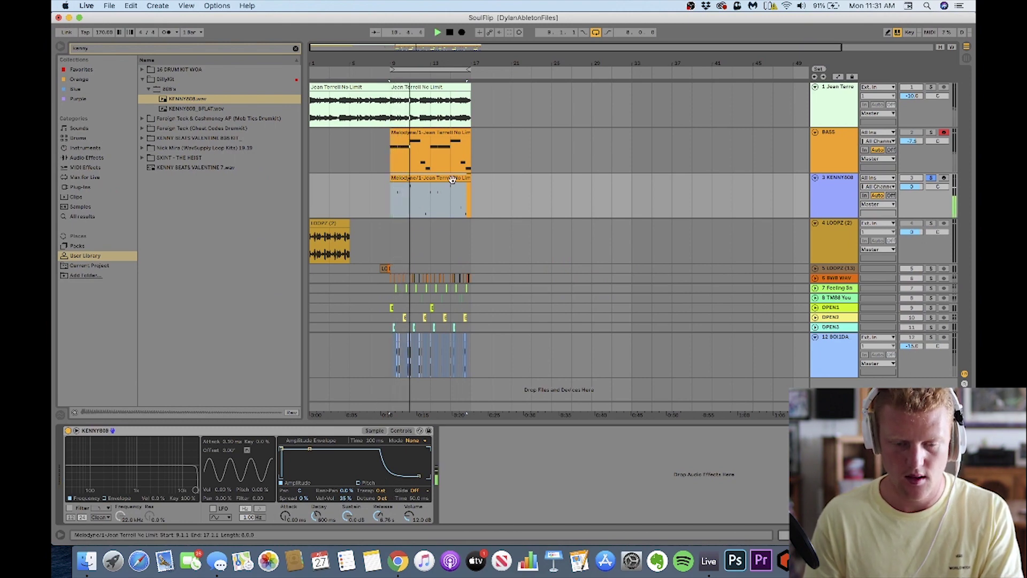
{"action": "double_click", "coordinate": [433, 193]}
{"action": "key", "text": "shift+Up"}
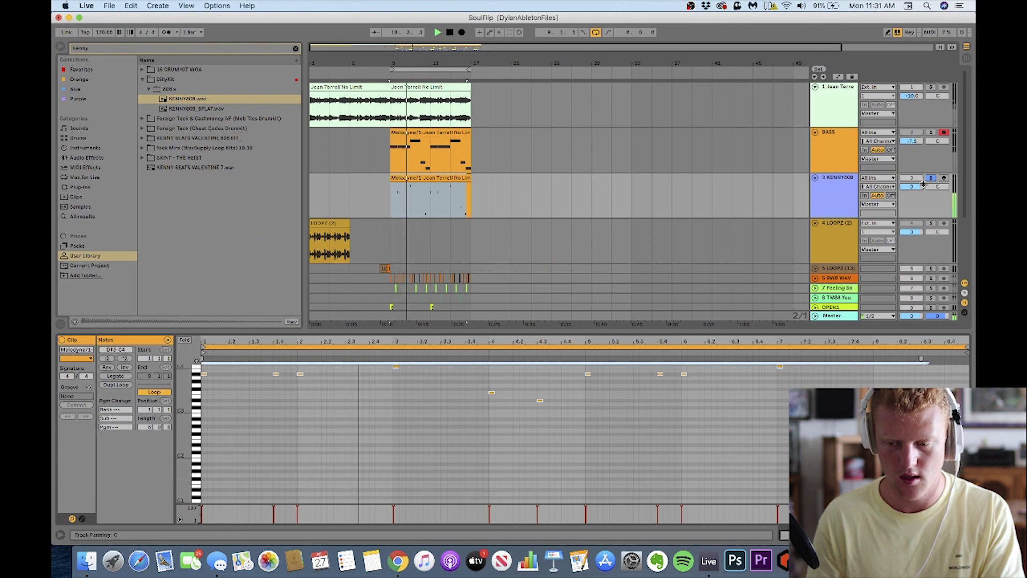
{"action": "left_click_drag", "start_coordinate": [917, 187], "coordinate": [916, 189]}
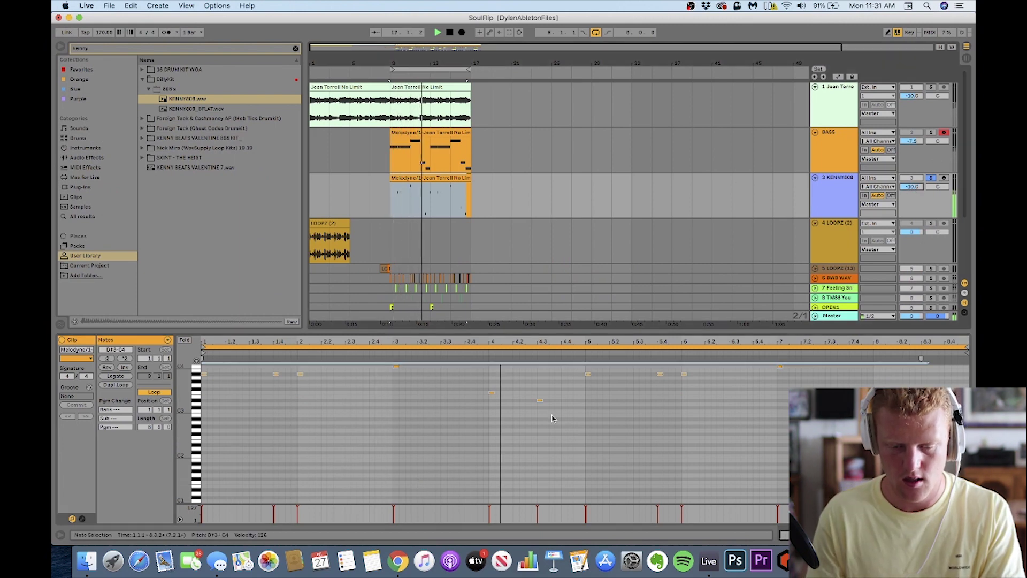
- Lower the 808 notes from bars 1 to 3 and 5 to 7 of the clip by one octave and unsolo the track
{"action": "left_click", "coordinate": [552, 418]}
{"action": "left_click_drag", "start_coordinate": [415, 394], "coordinate": [202, 366]}
{"action": "key", "text": "shift+Down"}
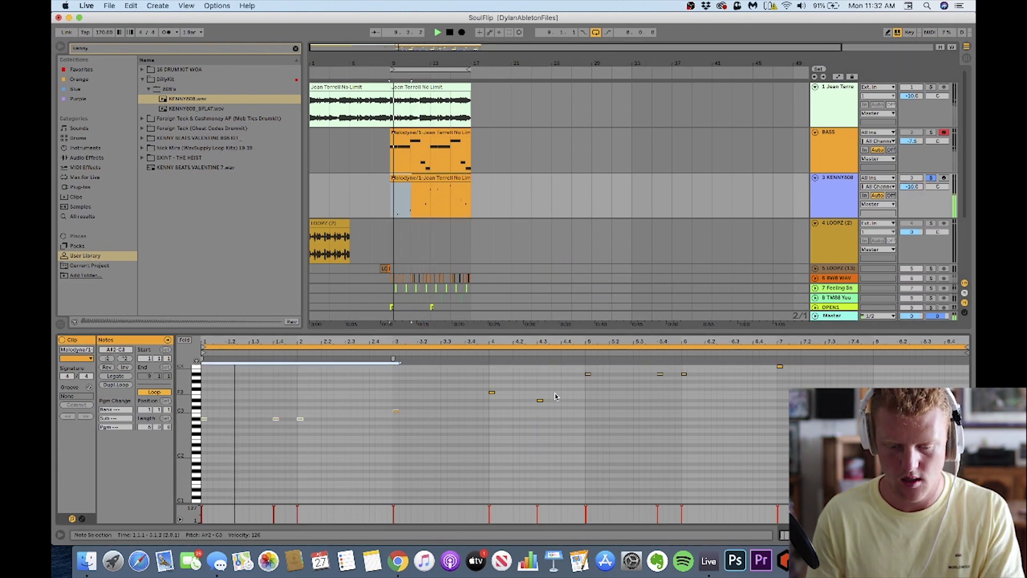
{"action": "left_click_drag", "start_coordinate": [574, 395], "coordinate": [823, 362]}
{"action": "key", "text": "shift+Down"}
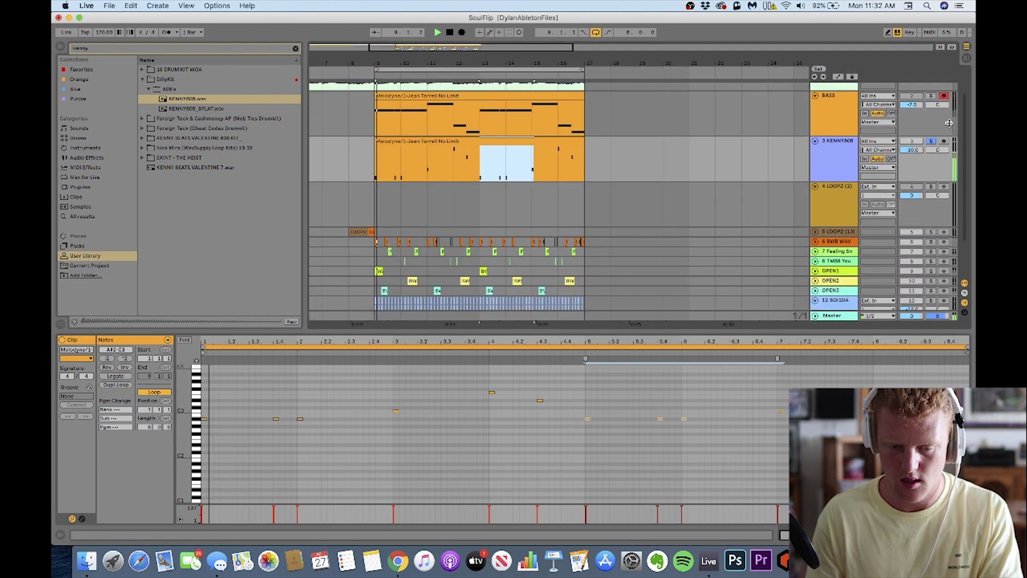
{"action": "left_click", "coordinate": [931, 141]}
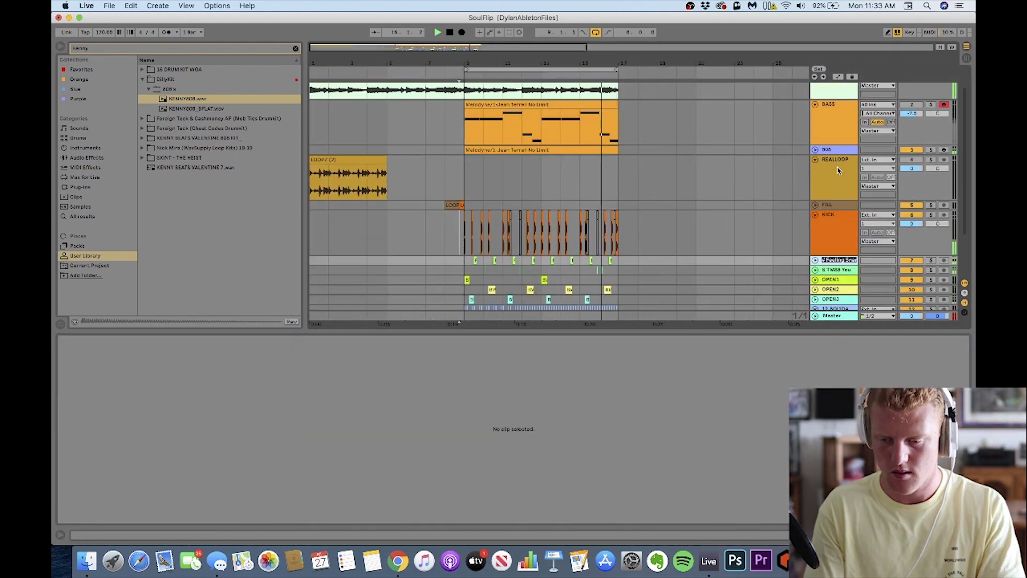
- Play the passage leading into bar 25 and check the 808 clip's last notes against the kick pattern
{"action": "left_click", "coordinate": [400, 247]}
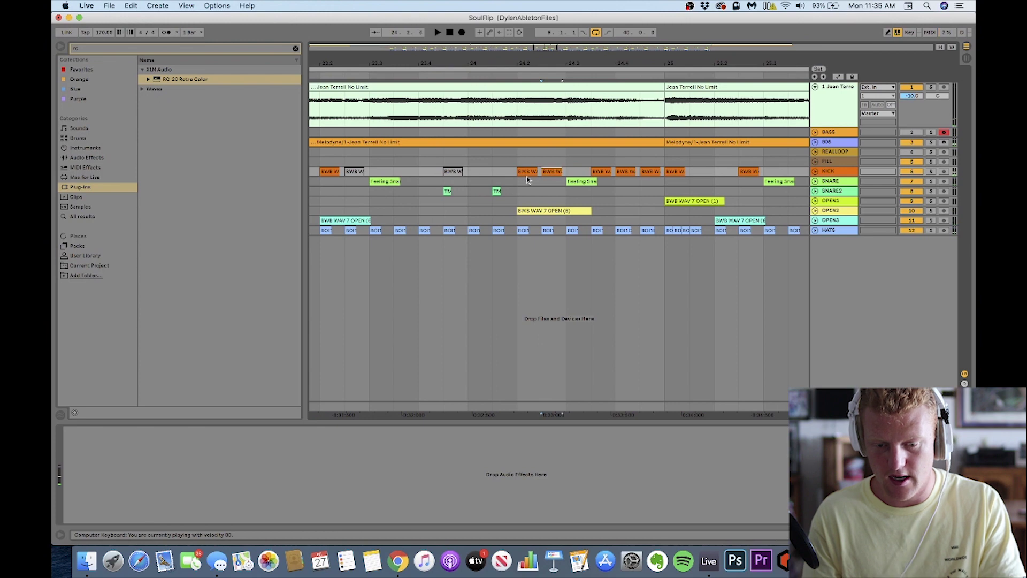
{"action": "left_click", "coordinate": [402, 164]}
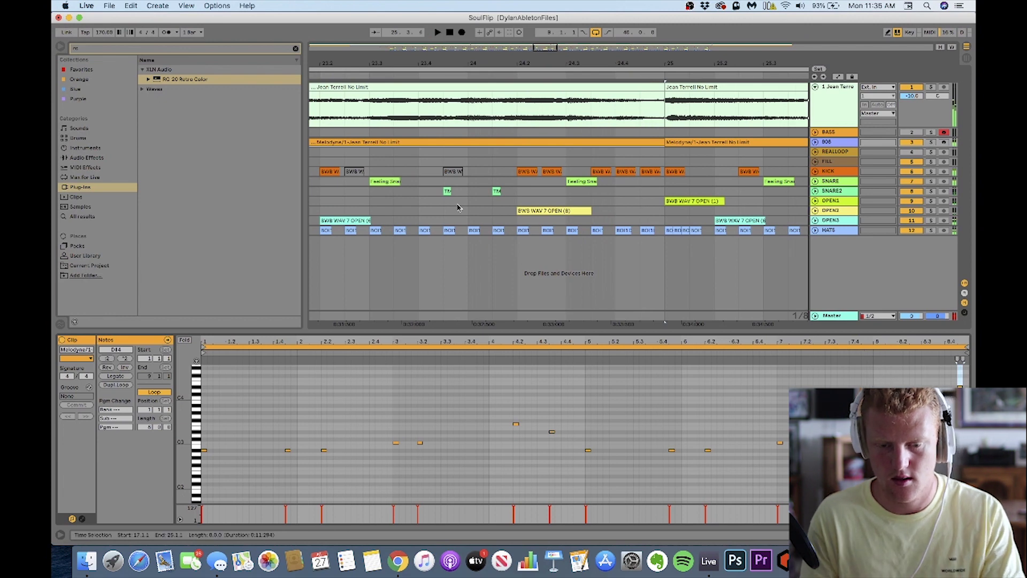
{"action": "left_click", "coordinate": [399, 63]}
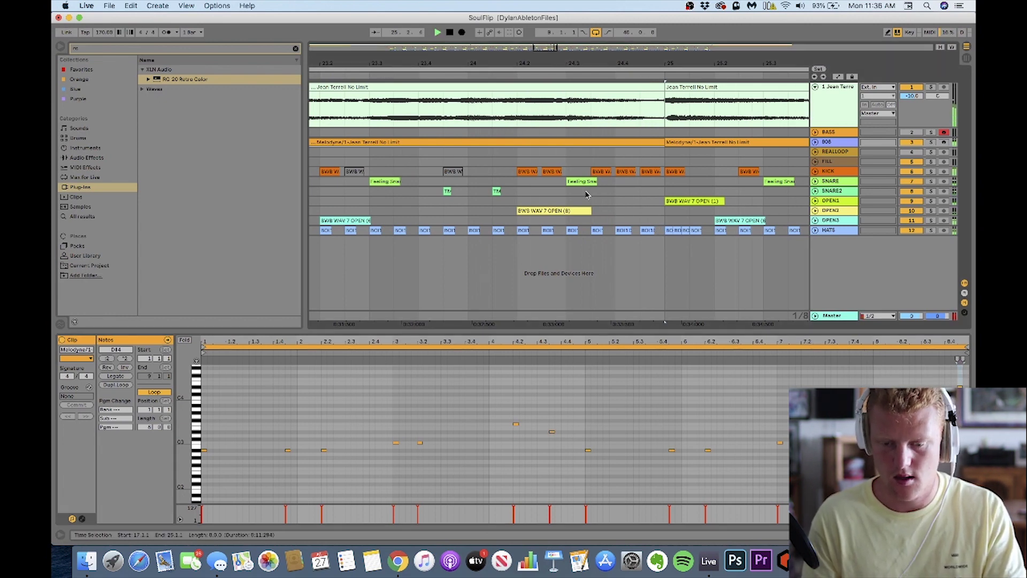
{"action": "left_click", "coordinate": [897, 382]}
{"action": "left_click", "coordinate": [851, 352]}
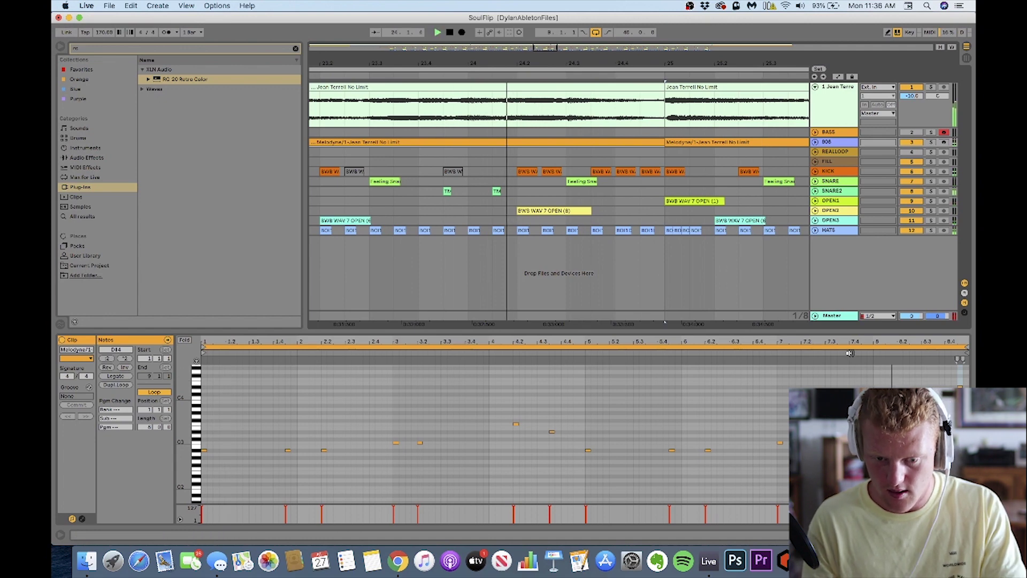
{"action": "key", "text": "space"}
- Expand the 808 track and add notes to match the kicks, F3 at 8.2.3 and D#4 at 8.4.1 of the clip
{"action": "left_click", "coordinate": [815, 143]}
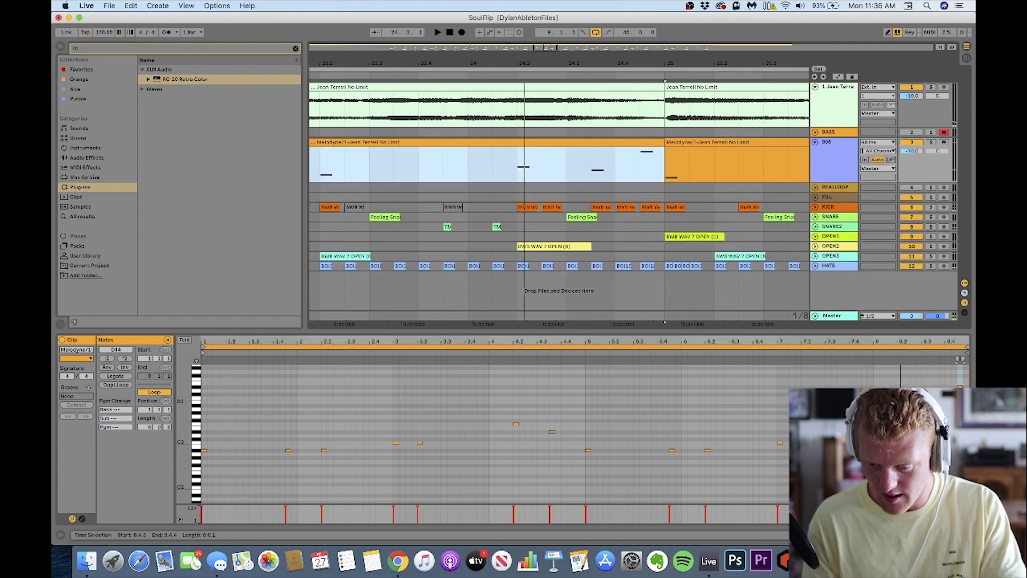
{"action": "left_click", "coordinate": [902, 424]}
{"action": "key", "text": "super+d"}
{"action": "key", "text": "Right"}
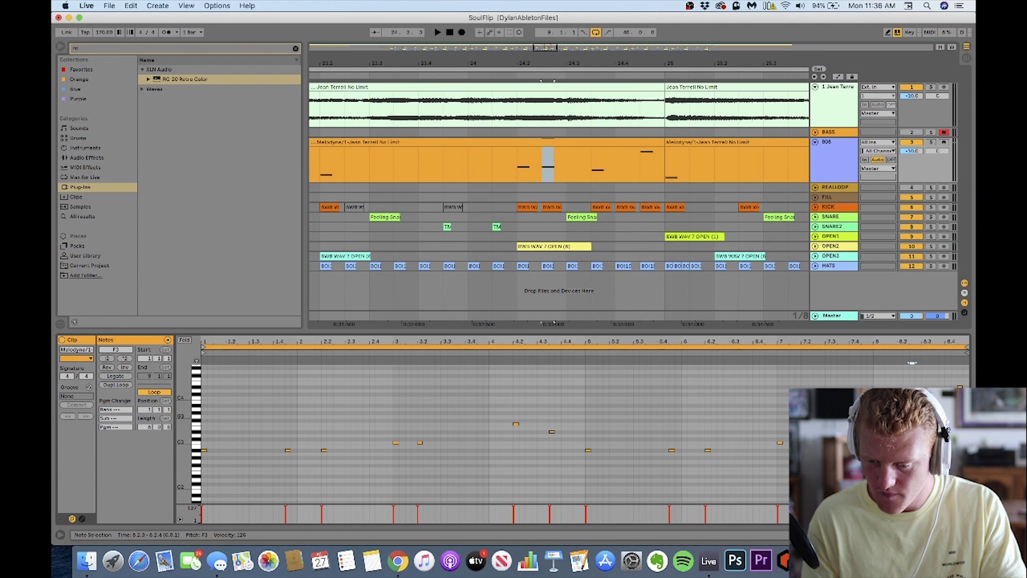
{"action": "left_click", "coordinate": [945, 364]}
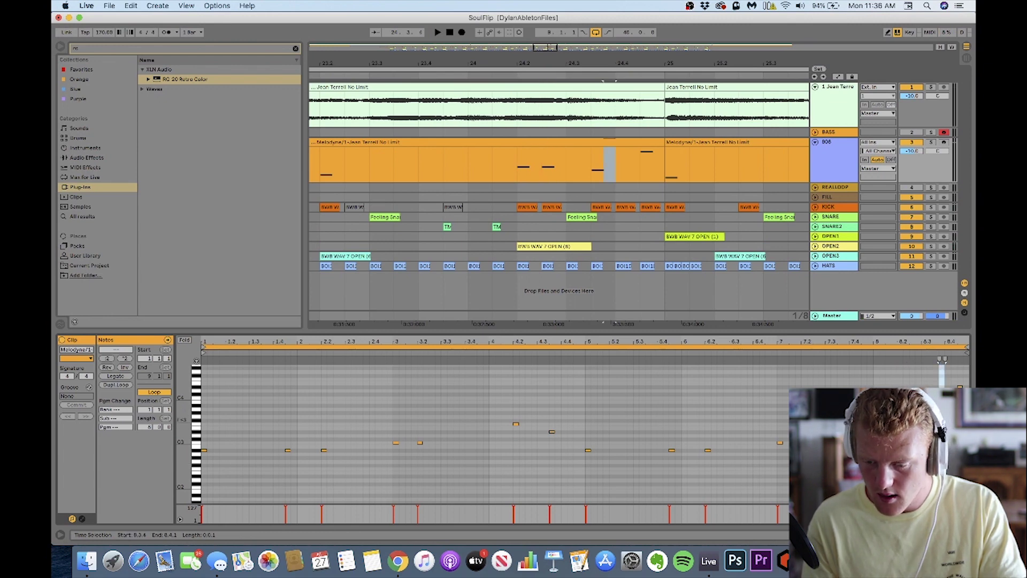
{"action": "left_click", "coordinate": [456, 164]}
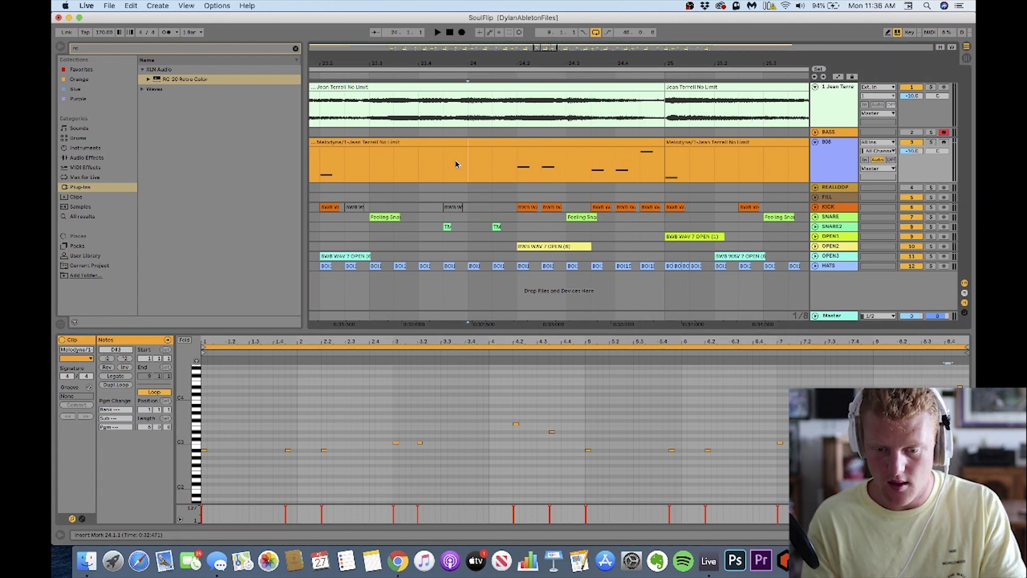
{"action": "left_click", "coordinate": [951, 456]}
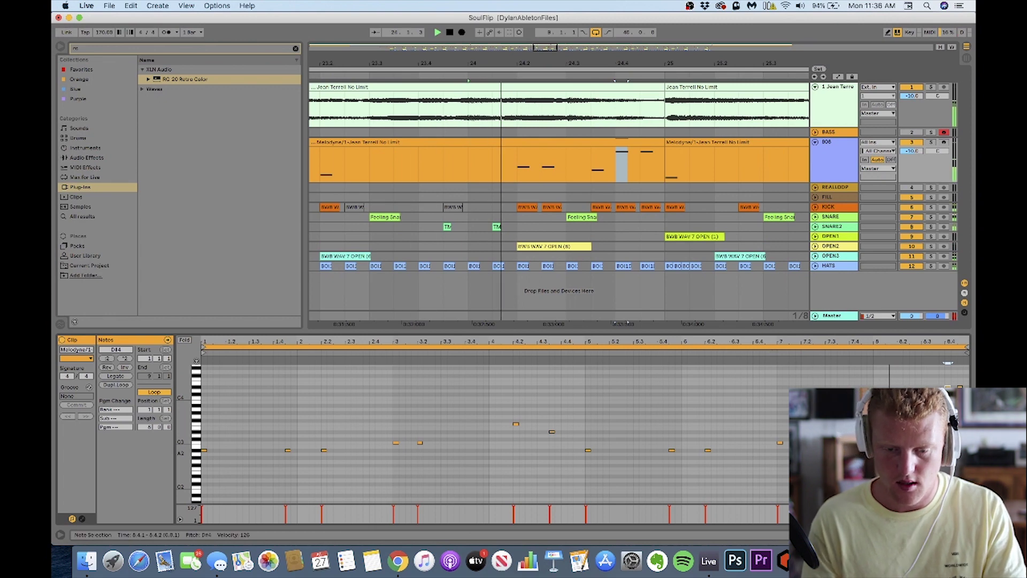
- Duplicate the 808 clips from bars 9 to 25 onto bars 25 to 41 and trim the last clip's end to 40.3.1
{"action": "scroll", "coordinate": [544, 158], "scroll_direction": "down", "scroll_amount": 10}
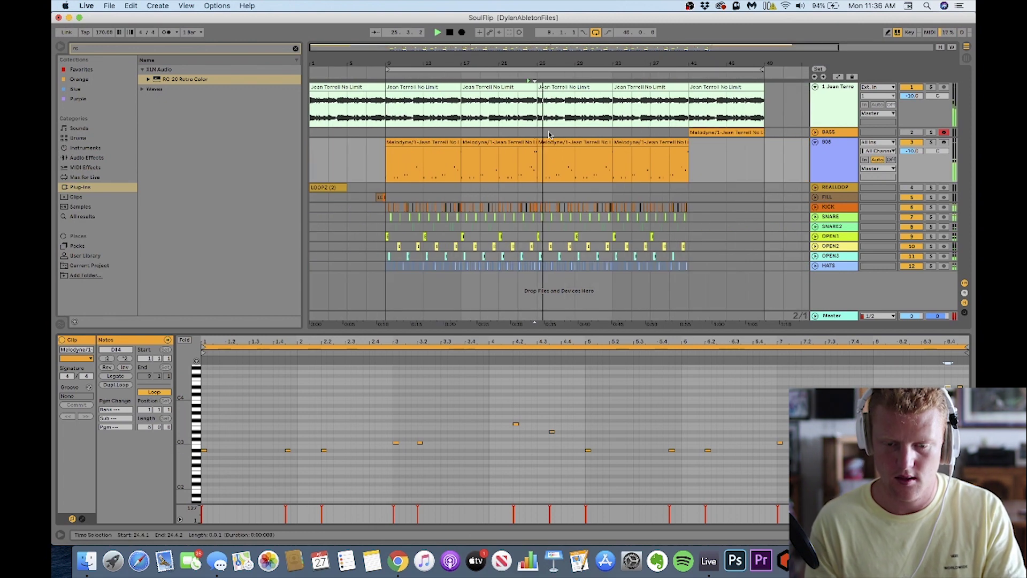
{"action": "left_click_drag", "start_coordinate": [542, 159], "coordinate": [387, 166]}
{"action": "key", "text": "super+d"}
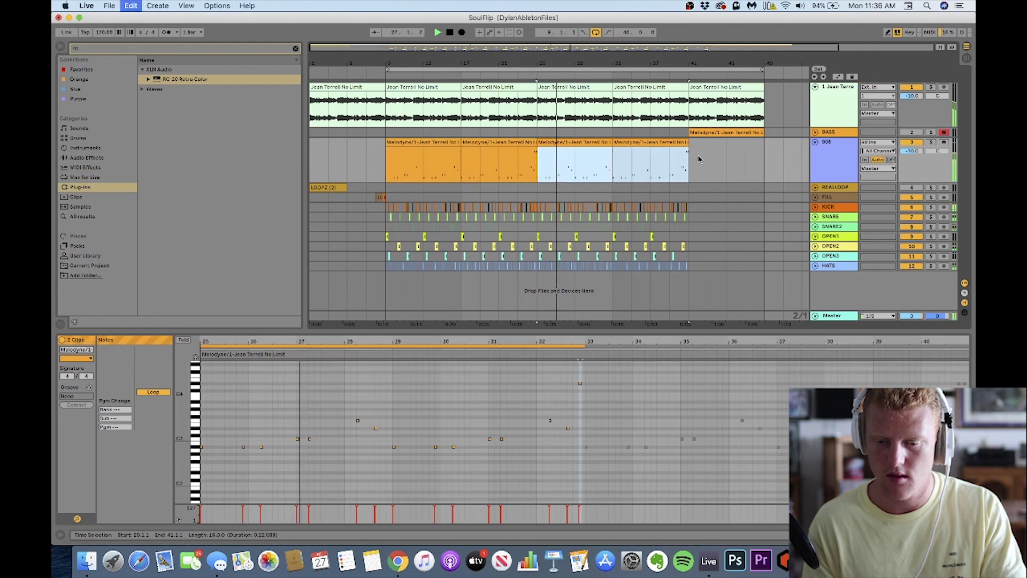
{"action": "scroll", "coordinate": [699, 159], "scroll_direction": "up", "scroll_amount": 5}
{"action": "left_click_drag", "start_coordinate": [653, 142], "coordinate": [630, 142]}
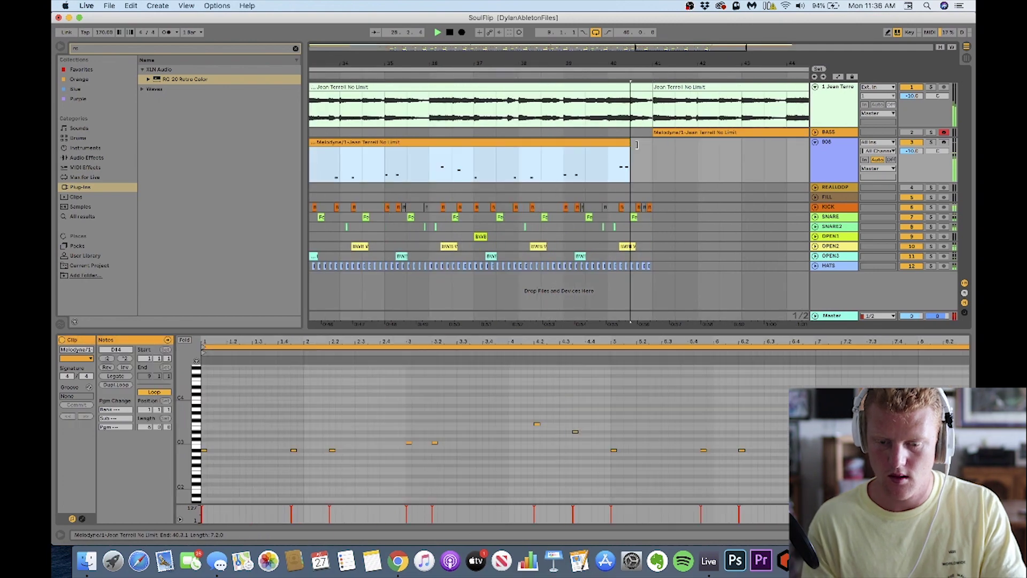
- Deactivate the kick and hat clips in the last two beats before bar 41 and play back the drop-out
{"action": "left_click_drag", "start_coordinate": [654, 207], "coordinate": [638, 207]}
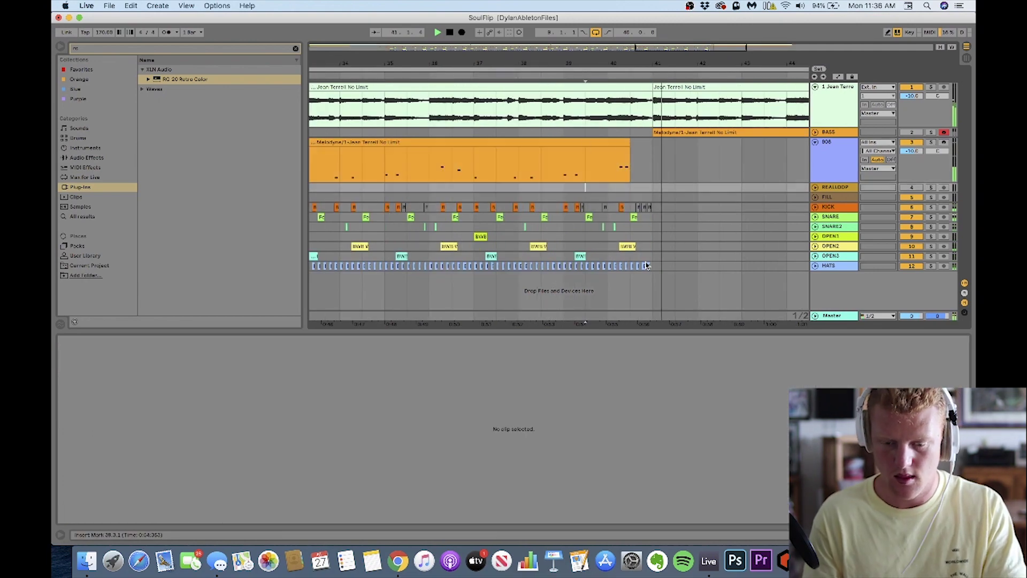
{"action": "left_click_drag", "start_coordinate": [650, 266], "coordinate": [636, 266]}
{"action": "key", "text": "0"}
{"action": "left_click", "coordinate": [586, 187]}
{"action": "key", "text": "space"}
{"action": "key", "text": "space"}
- Insert a new audio track below the SNARE track and audition the transition into bar 41
{"action": "left_click", "coordinate": [839, 218]}
{"action": "key", "text": "super+t"}
{"action": "left_click", "coordinate": [613, 238]}
{"action": "key", "text": "space"}
{"action": "key", "text": "space"}
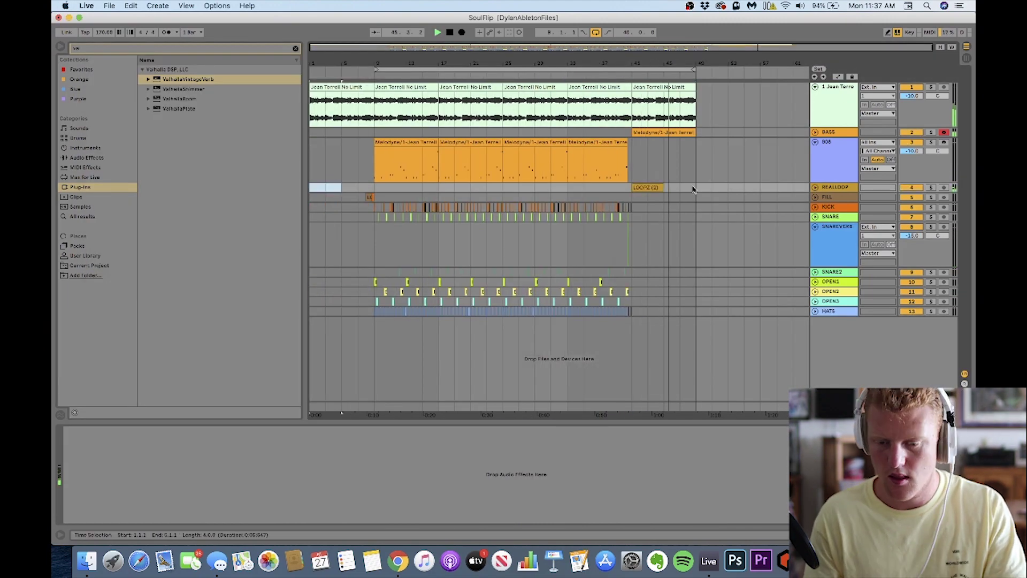
- Clear the LOOPZ clip at bar 41 from the REALLOOP track
{"action": "left_click_drag", "start_coordinate": [632, 187], "coordinate": [779, 191]}
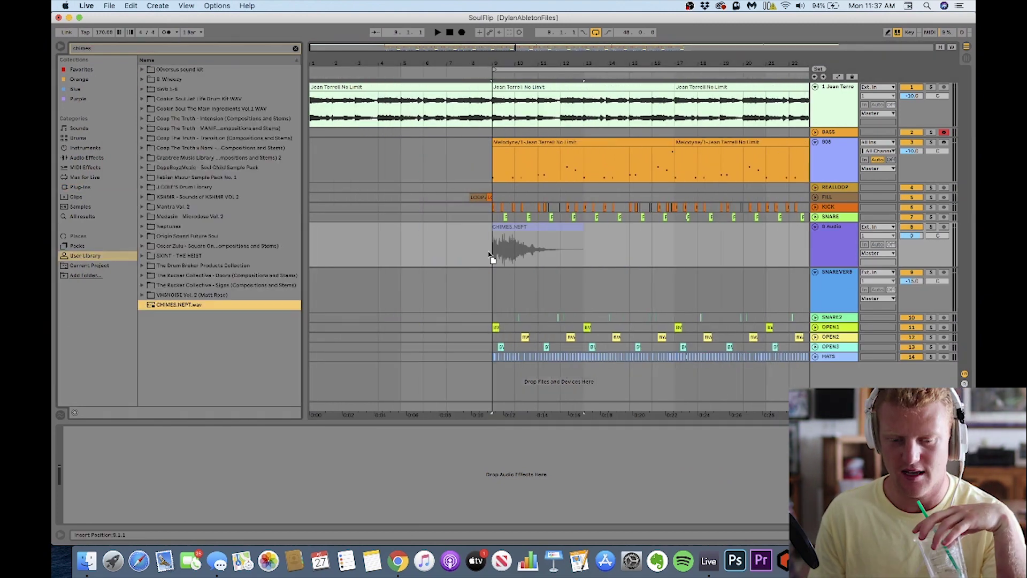
- Place CHIMES.NEPT.wav at bar 9 on a new audio track named CHIMES and play it in the mix
{"action": "left_click_drag", "start_coordinate": [489, 248], "coordinate": [490, 246]}
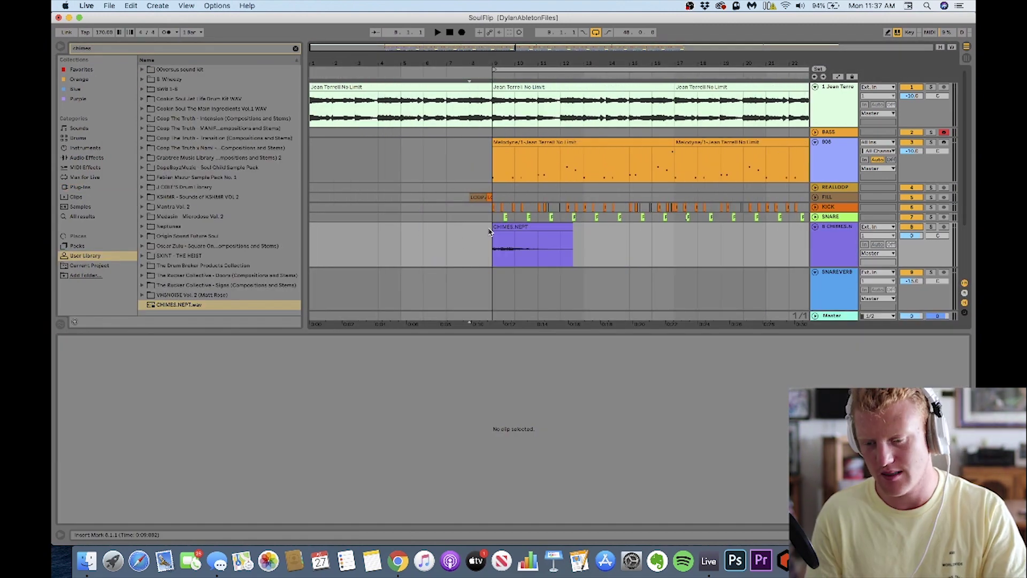
{"action": "left_click", "coordinate": [857, 252]}
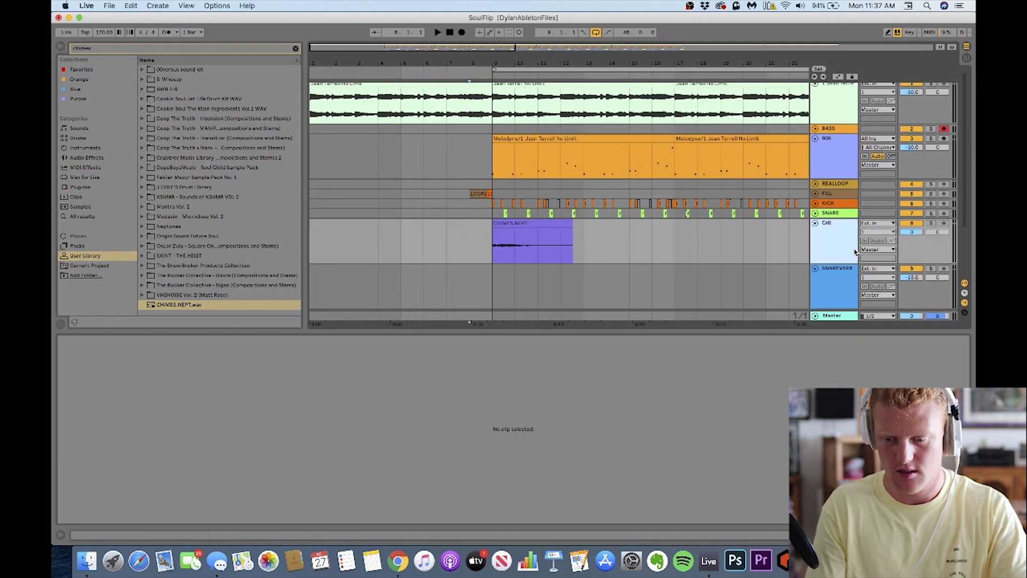
{"action": "key", "text": "space"}
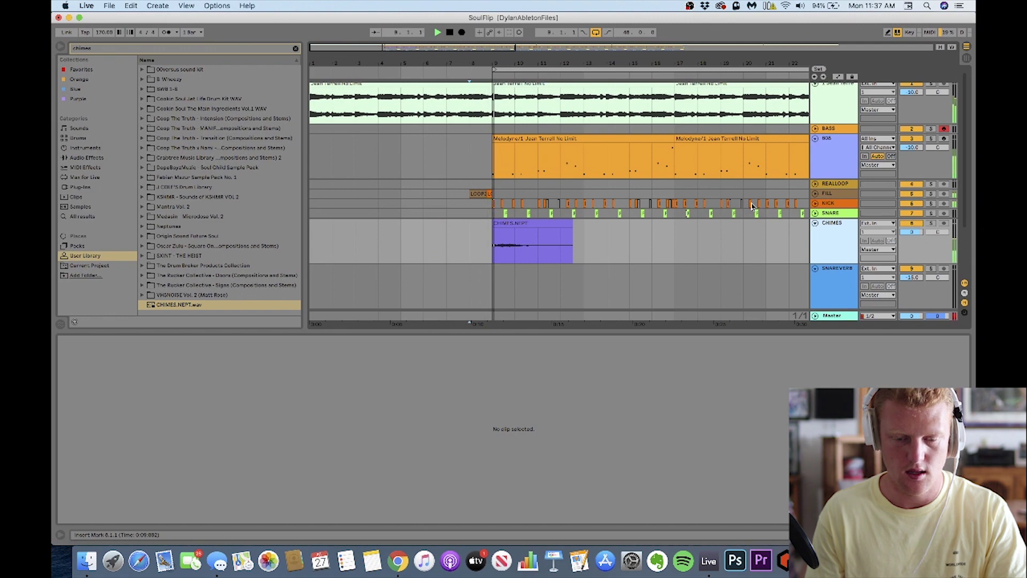
- Set the CHIMES track's volume to -5.0 and duplicate its clip from bar 9 to bar 41
{"action": "left_click", "coordinate": [913, 231]}
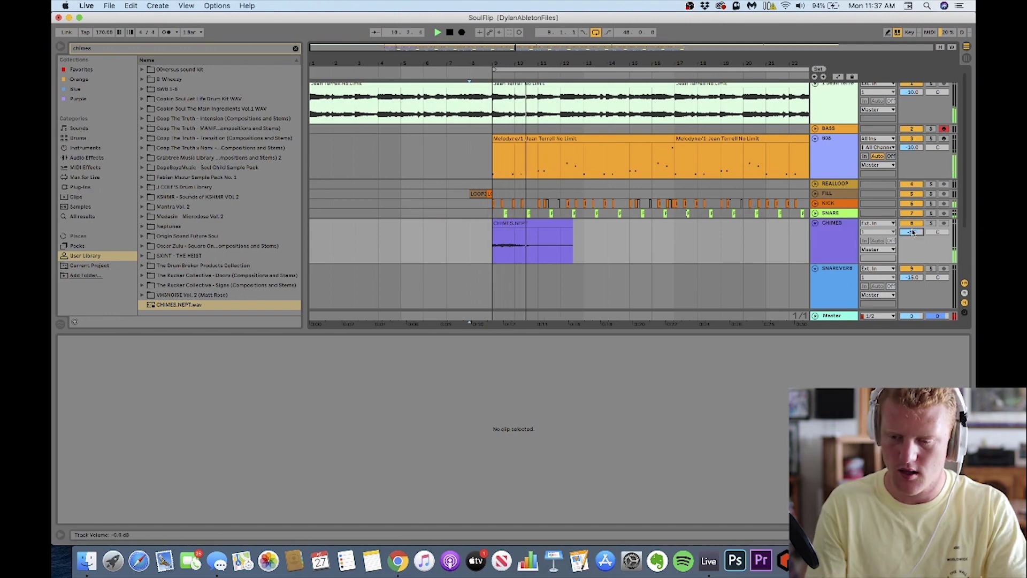
{"action": "key", "text": "minus"}
{"action": "key", "text": "minus"}
{"action": "left_click_drag", "start_coordinate": [612, 250], "coordinate": [373, 253]}
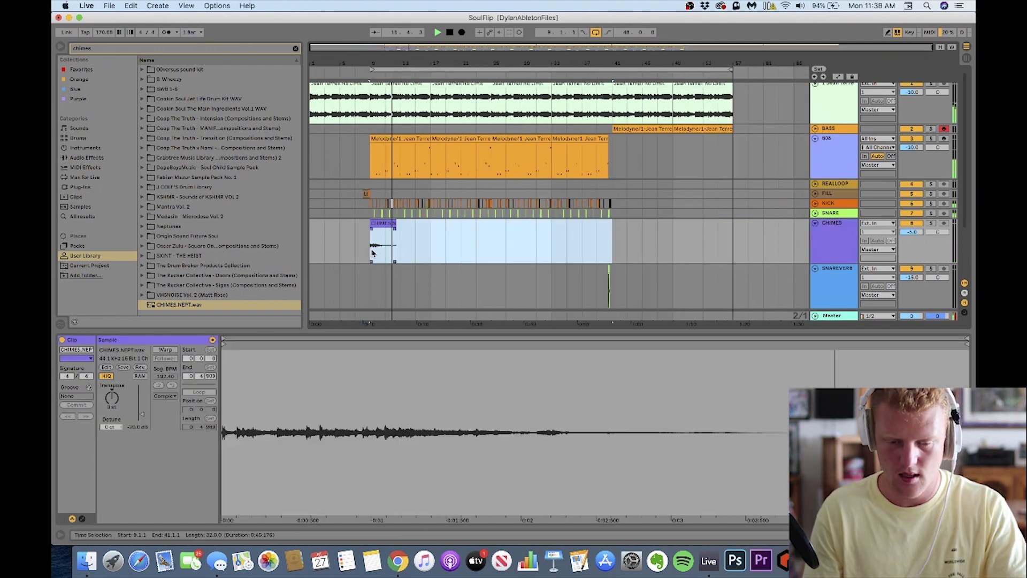
{"action": "key", "text": "super+d"}
- Play the section from bar 41 and inspect the BASS track's clip and devices
{"action": "key", "text": "space"}
{"action": "left_click", "coordinate": [657, 129]}
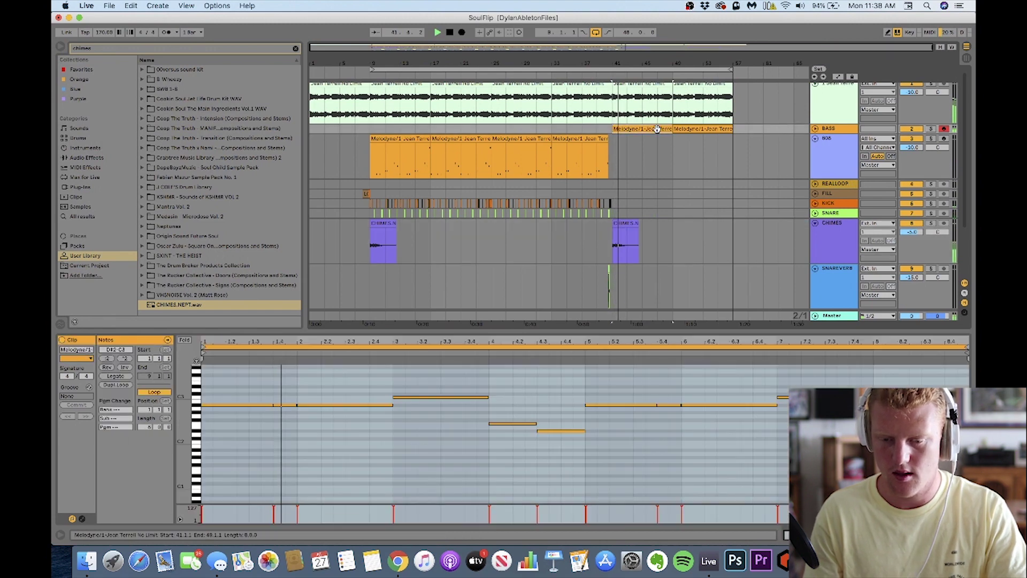
{"action": "key", "text": "space"}
{"action": "left_click", "coordinate": [838, 128]}
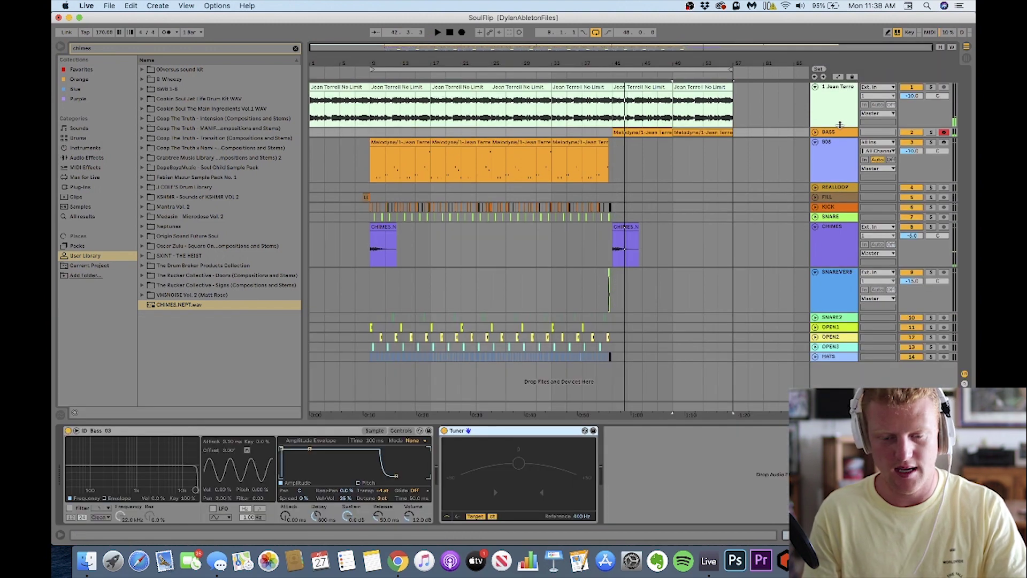
- Search the library for "vhs" and browse the Bass&808s samples in the VHSNOISE Vol. 2 folder
{"action": "left_click", "coordinate": [91, 48]}
{"action": "type", "text": "vhs"}
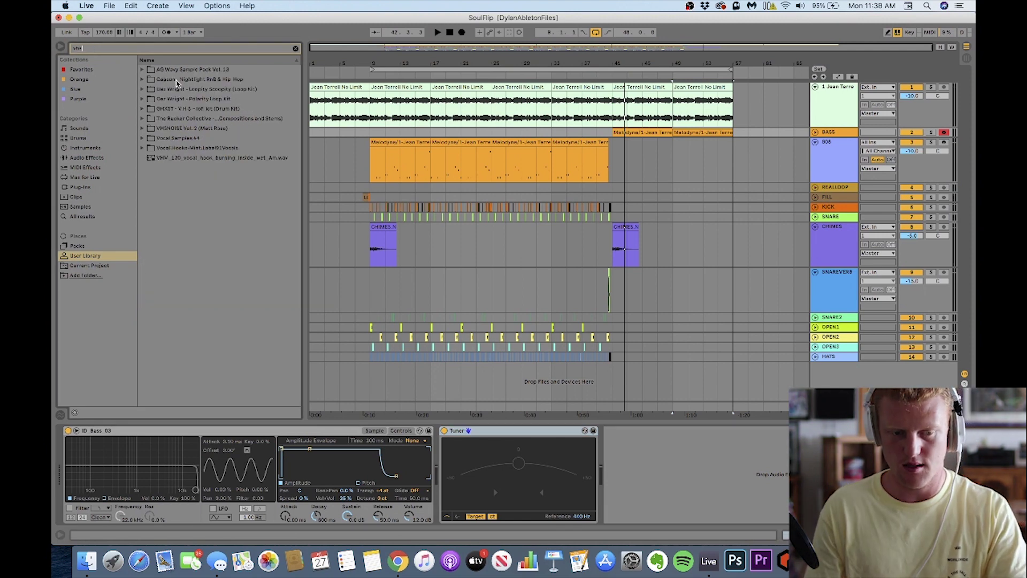
{"action": "left_click", "coordinate": [143, 131]}
{"action": "key", "text": "Down"}
{"action": "key", "text": "Down"}
{"action": "key", "text": "Down"}
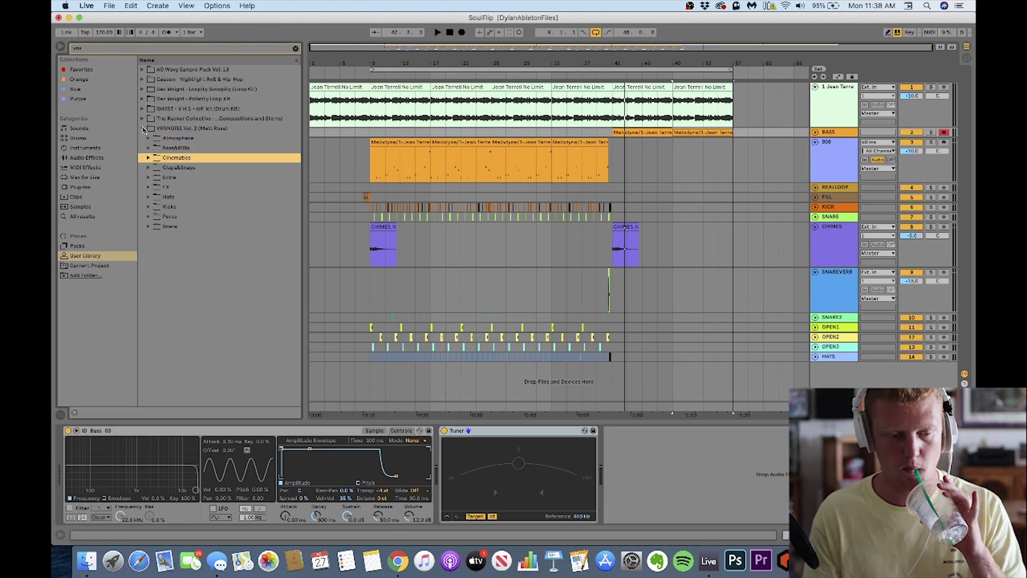
{"action": "key", "text": "Up"}
{"action": "key", "text": "Right"}
{"action": "key", "text": "Down"}
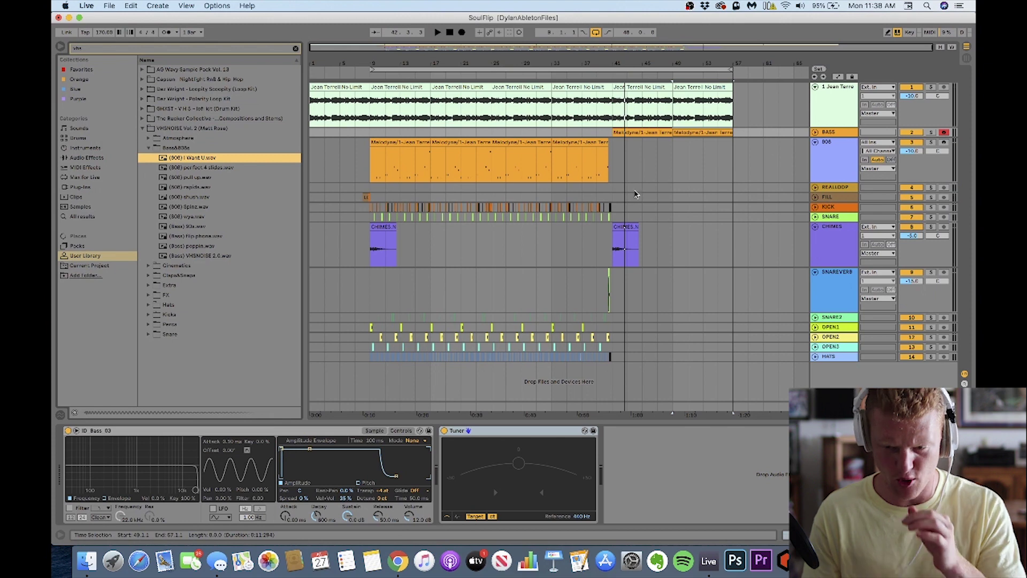
- Replace the BASS track's Simpler sample with (Bass) VHSNOISE 2.0.wav and switch off its filter
{"action": "double_click", "coordinate": [831, 131]}
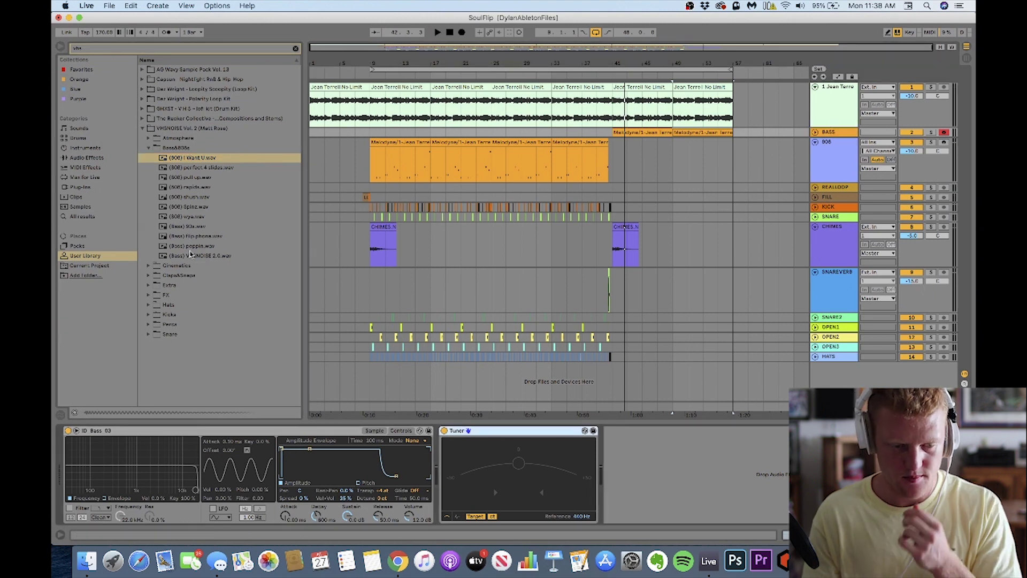
{"action": "left_click_drag", "start_coordinate": [191, 255], "coordinate": [87, 482]}
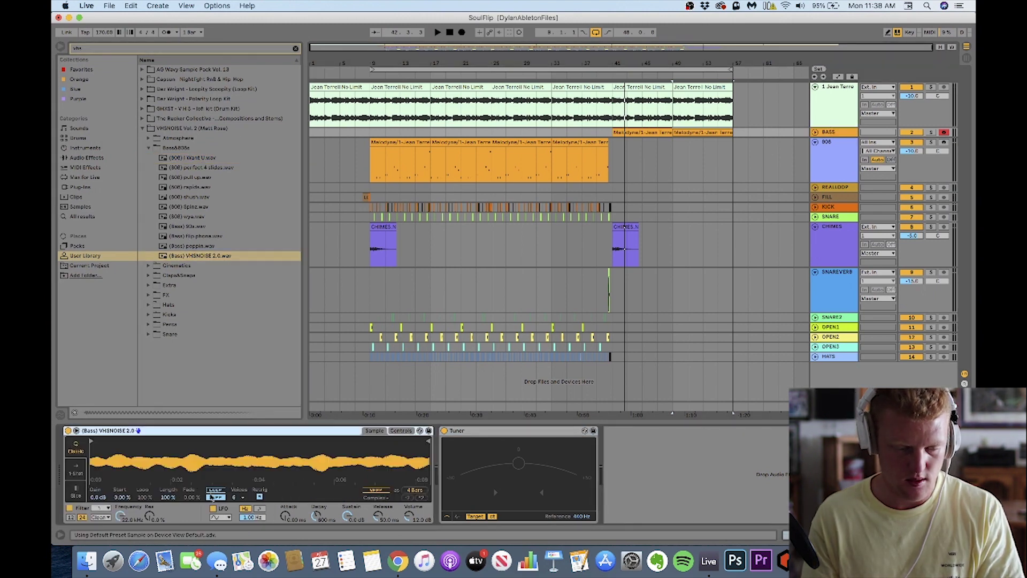
{"action": "left_click", "coordinate": [214, 497]}
{"action": "left_click", "coordinate": [69, 508]}
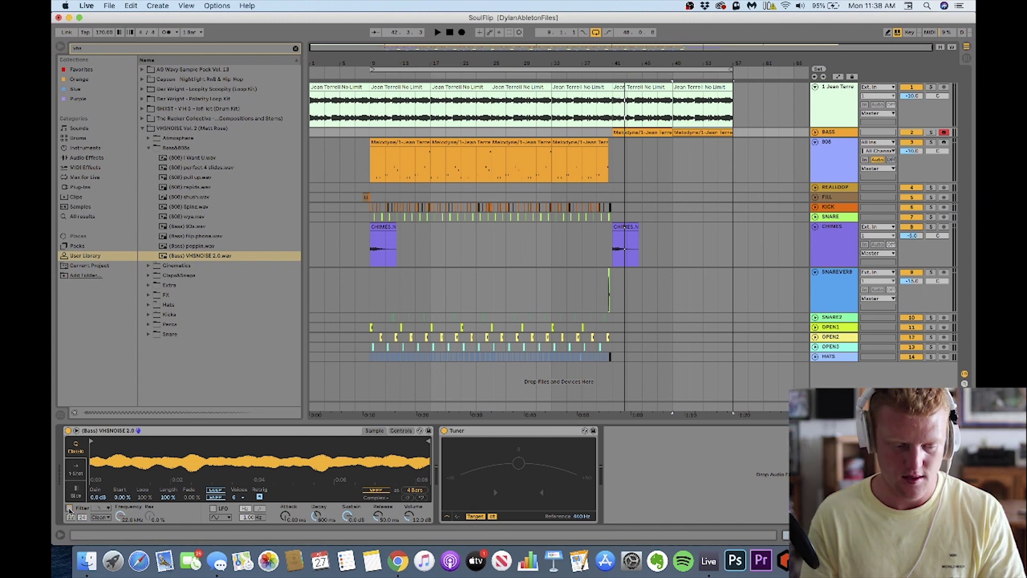
- Solo and unfold the BASS track, and play its clip from bar 41
{"action": "left_click", "coordinate": [931, 133]}
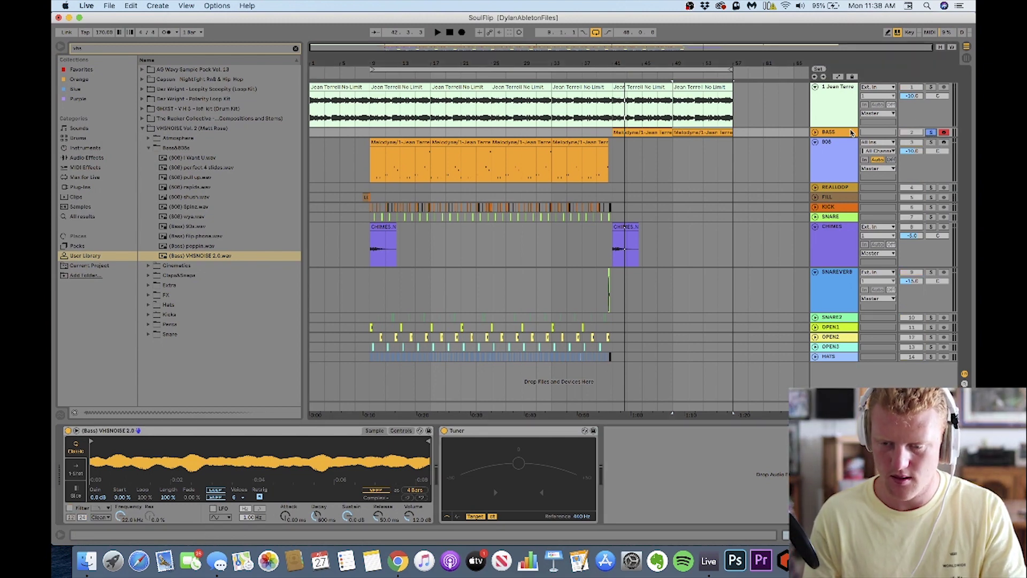
{"action": "left_click", "coordinate": [815, 132]}
{"action": "left_click", "coordinate": [642, 132]}
{"action": "key", "text": "space"}
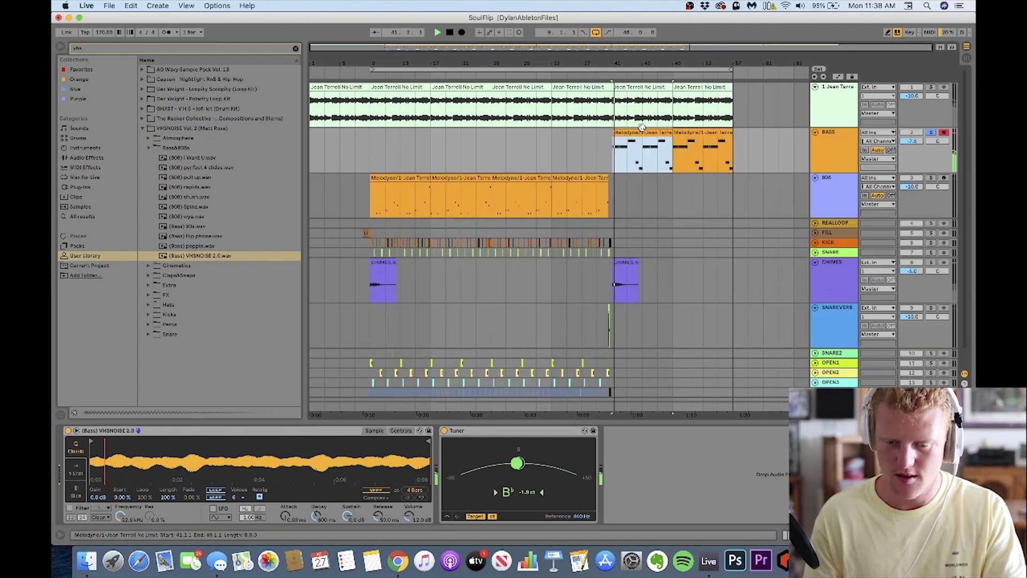
- In the BASS clip at bar 41, lengthen the A#2 notes starting at bars 1 and 5 to two bars each
{"action": "double_click", "coordinate": [642, 132]}
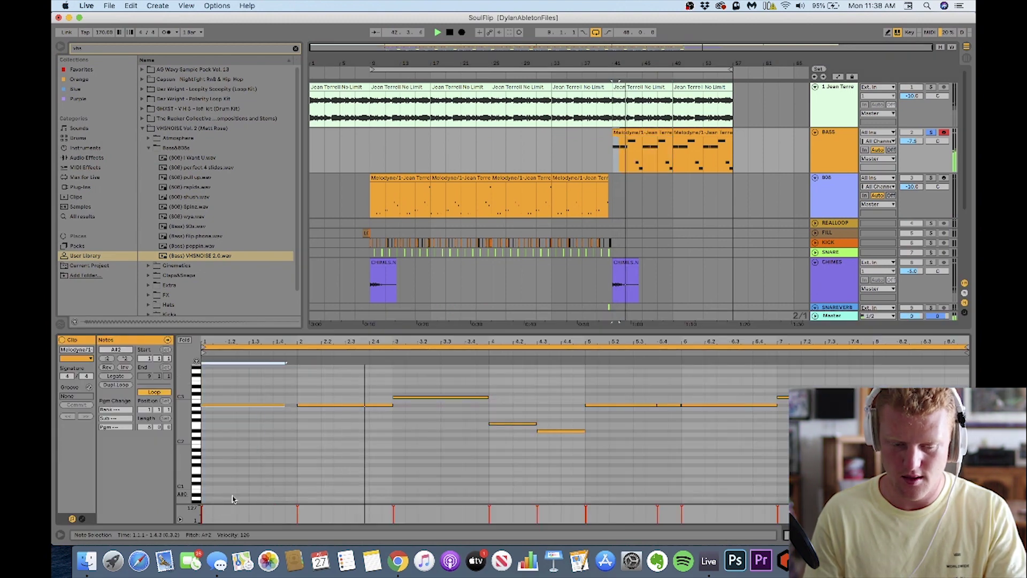
{"action": "key", "text": "shift+Right"}
{"action": "key", "text": "shift+Right"}
{"action": "key", "text": "shift+Right"}
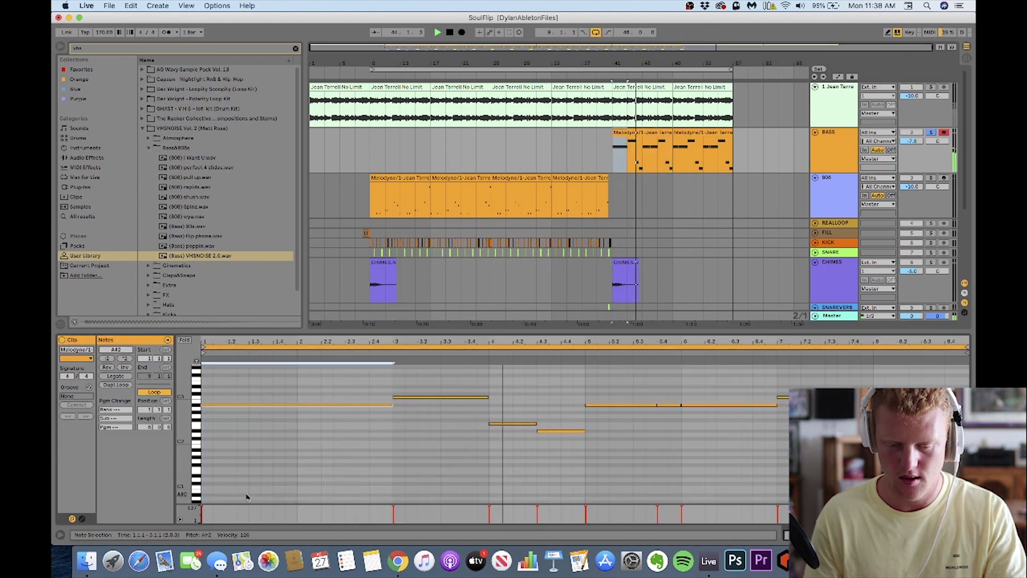
{"action": "left_click", "coordinate": [601, 406]}
{"action": "key", "text": "shift+Right"}
{"action": "key", "text": "shift+Right"}
{"action": "key", "text": "shift+Right"}
{"action": "key", "text": "shift+Right"}
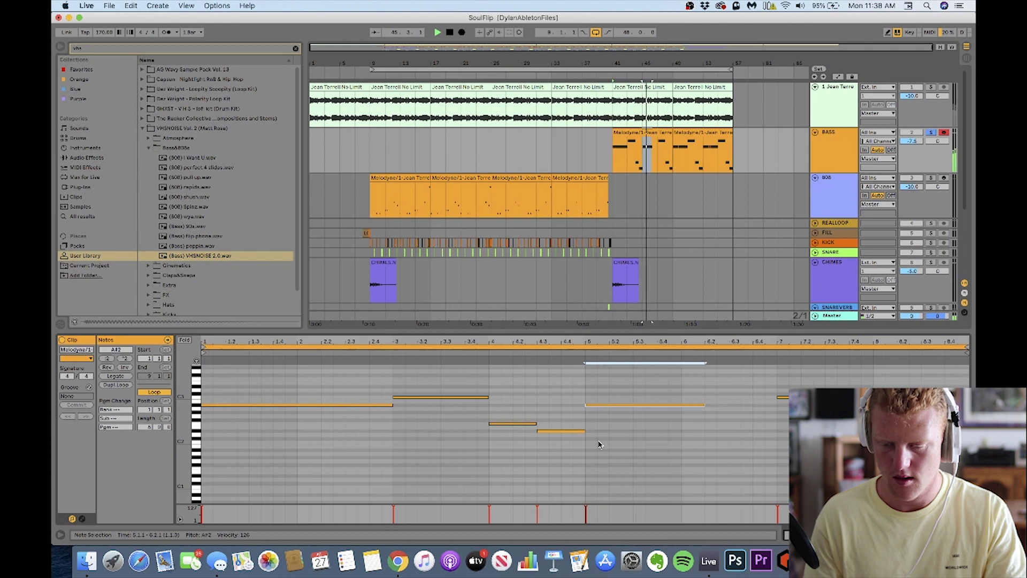
{"action": "key", "text": "shift+Right"}
{"action": "key", "text": "shift+Right"}
- Duplicate the edited BASS clip to bar 49 and solo the Jean Terrell sample track alongside the bass
{"action": "key", "text": "super+a"}
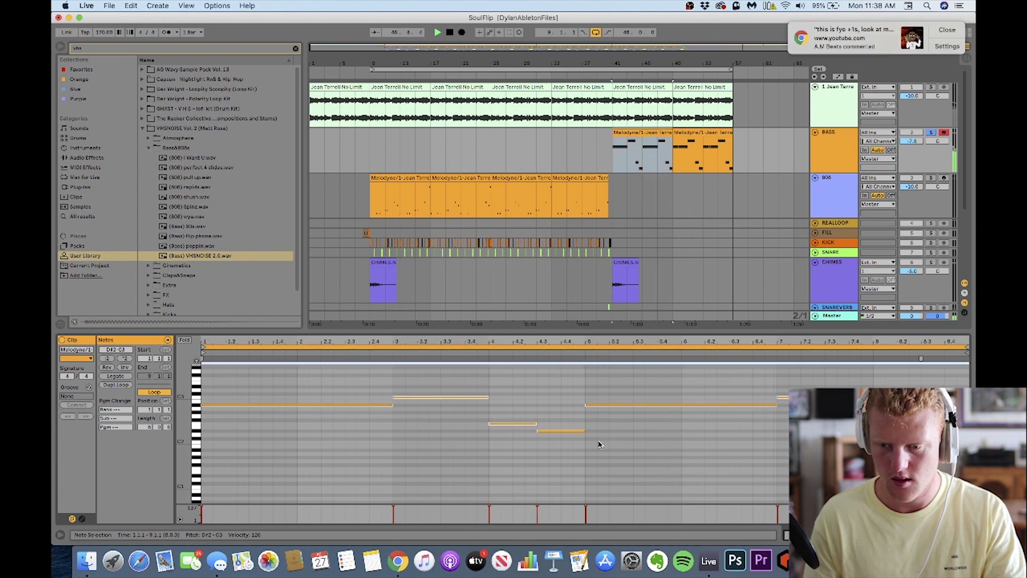
{"action": "left_click", "coordinate": [948, 31]}
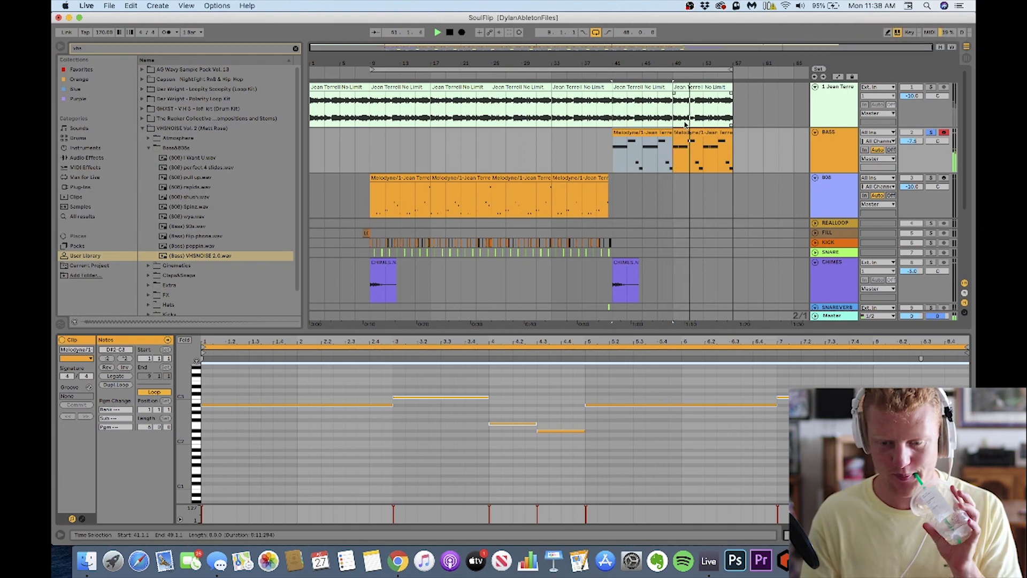
{"action": "left_click", "coordinate": [651, 130]}
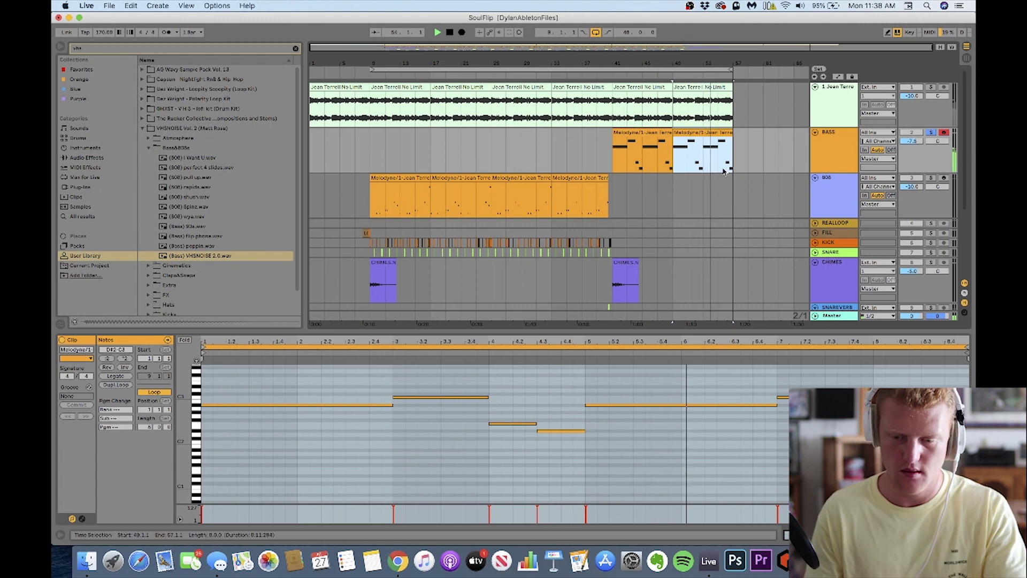
{"action": "left_click", "coordinate": [931, 87]}
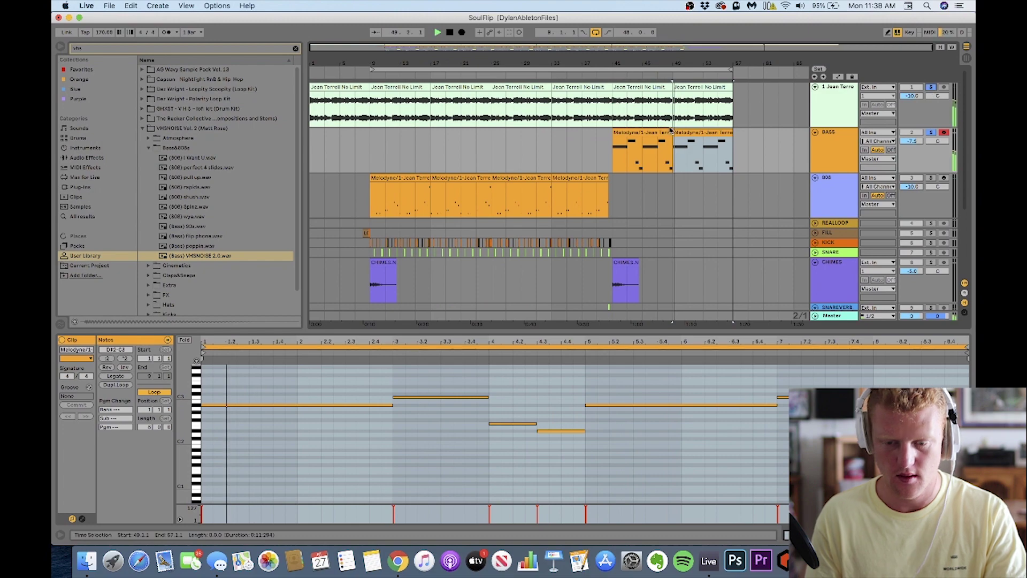
- Fold the BASS track and insert a new audio track beneath it
{"action": "left_click", "coordinate": [815, 132]}
{"action": "left_click", "coordinate": [832, 133]}
{"action": "key", "text": "super+t"}
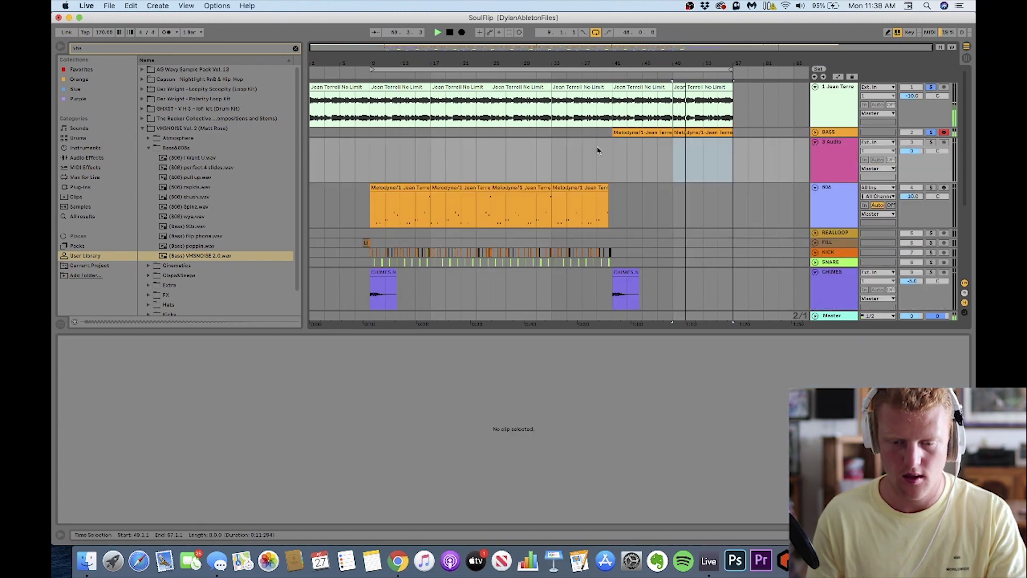
- Play the transition from bar 40 into bar 41 with the solos turned off
{"action": "left_click", "coordinate": [598, 152]}
{"action": "scroll", "coordinate": [598, 153], "scroll_direction": "down", "scroll_amount": 5}
{"action": "key", "text": "plus"}
{"action": "key", "text": "plus"}
{"action": "left_click", "coordinate": [609, 145]}
{"action": "key", "text": "space"}
{"action": "key", "text": "space"}
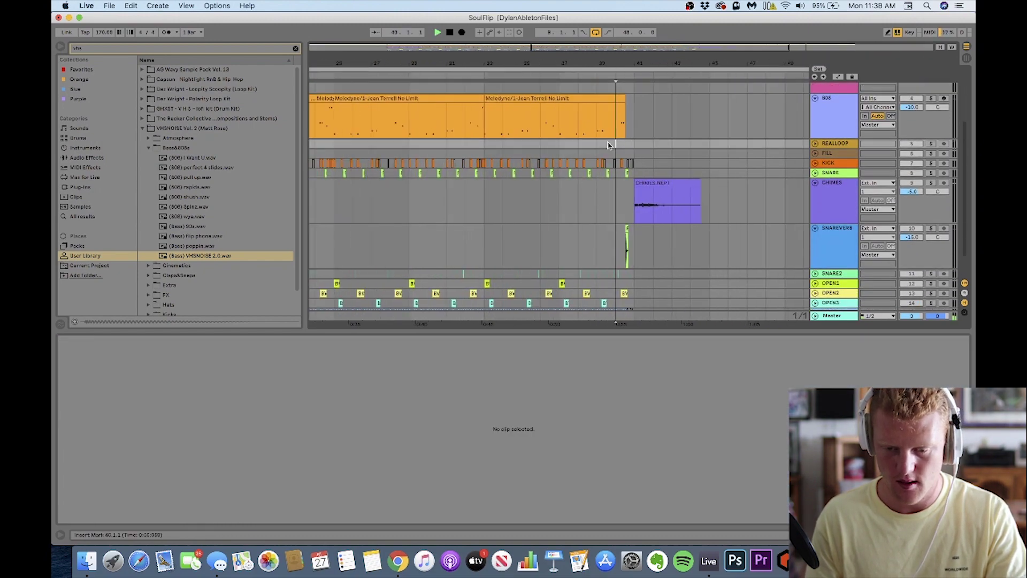
{"action": "key", "text": "minus"}
{"action": "key", "text": "minus"}
{"action": "scroll", "coordinate": [926, 104], "scroll_direction": "up", "scroll_amount": 4}
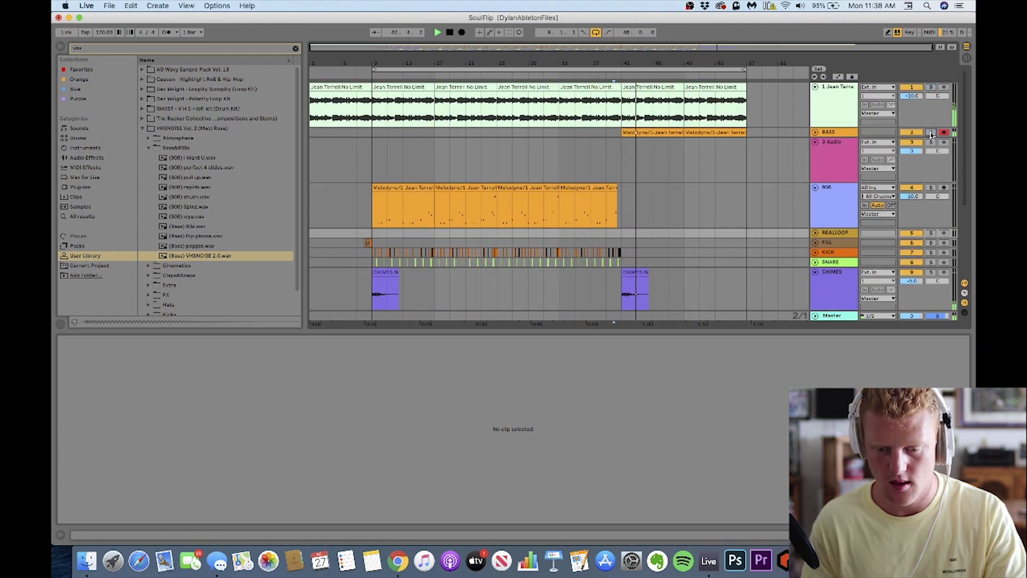
- Duplicate the last 16 bars of HATS clips before bar 41 into bars 41 to 57
{"action": "scroll", "coordinate": [931, 135], "scroll_direction": "down", "scroll_amount": 2}
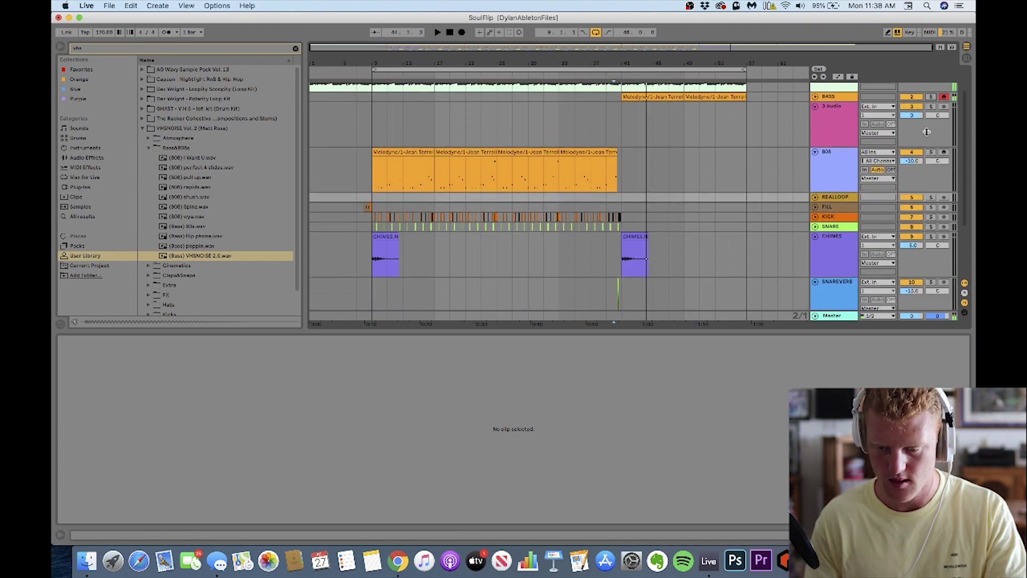
{"action": "scroll", "coordinate": [714, 173], "scroll_direction": "down", "scroll_amount": 5}
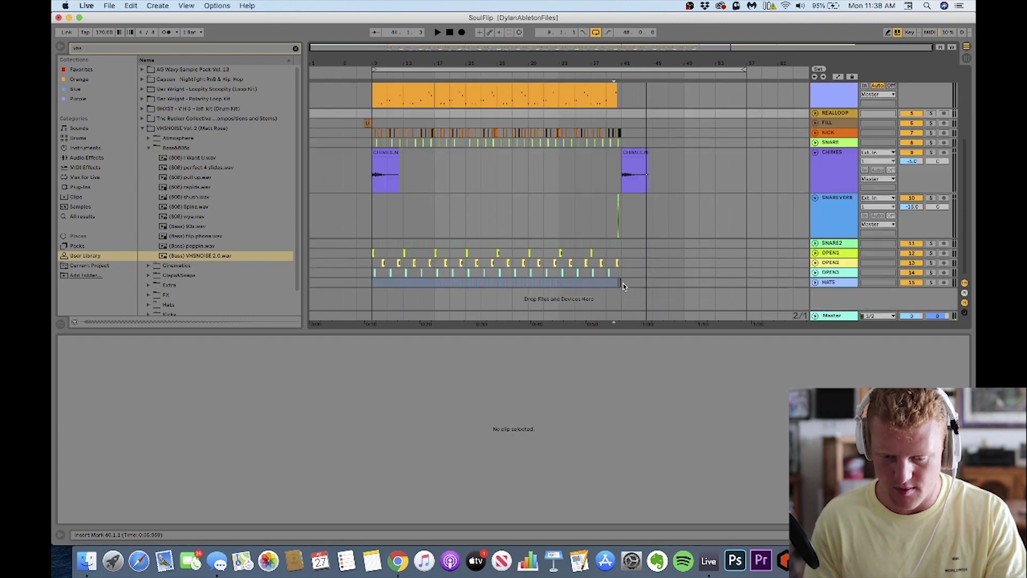
{"action": "left_click_drag", "start_coordinate": [623, 286], "coordinate": [537, 285]}
{"action": "key", "text": "super+d"}
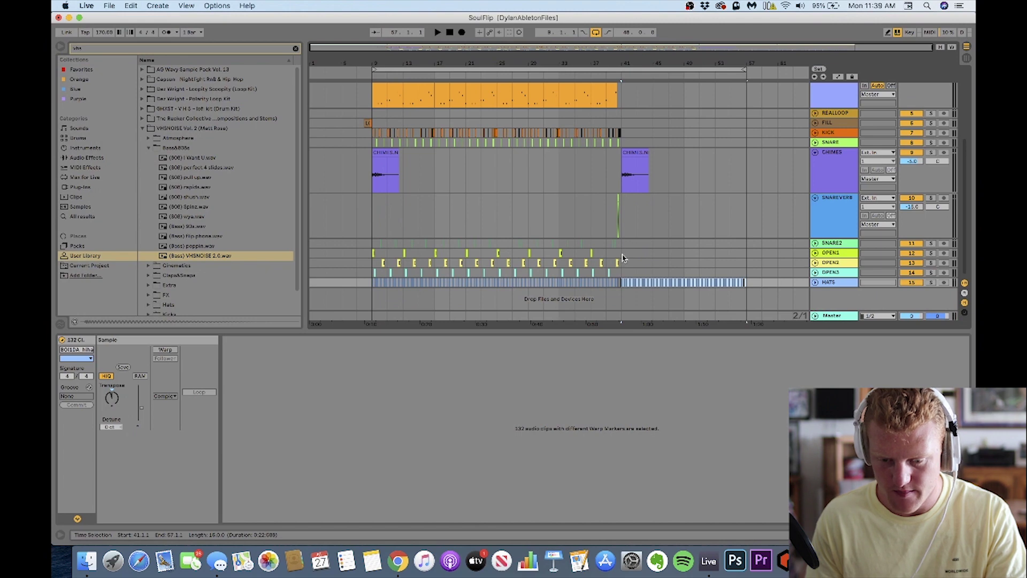
- Duplicate the OPEN1, OPEN2 and OPEN3 clips from bars 9–41 to start at bar 41, and play from there
{"action": "left_click_drag", "start_coordinate": [622, 258], "coordinate": [390, 269]}
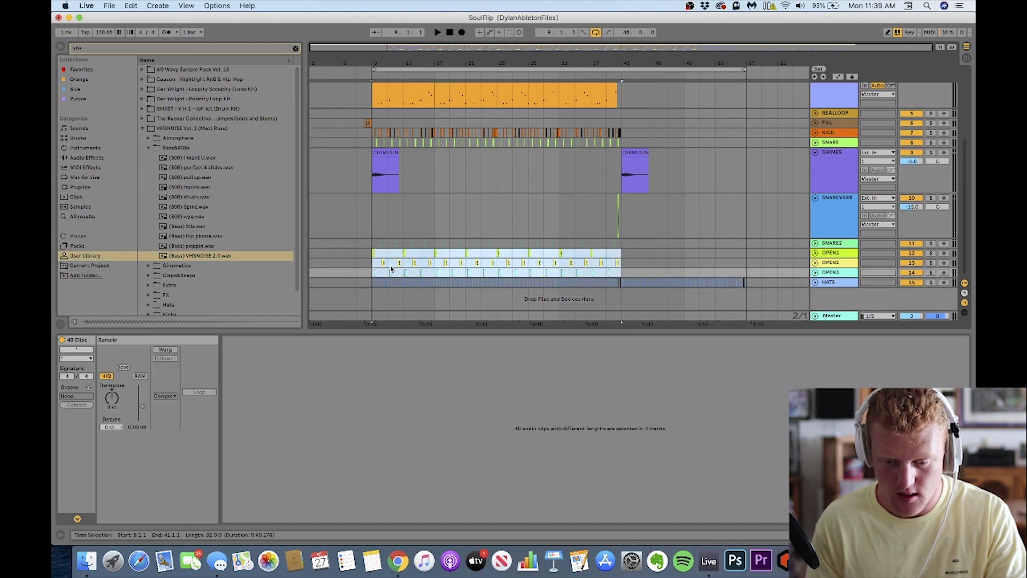
{"action": "key", "text": "super+d"}
{"action": "key", "text": "space"}
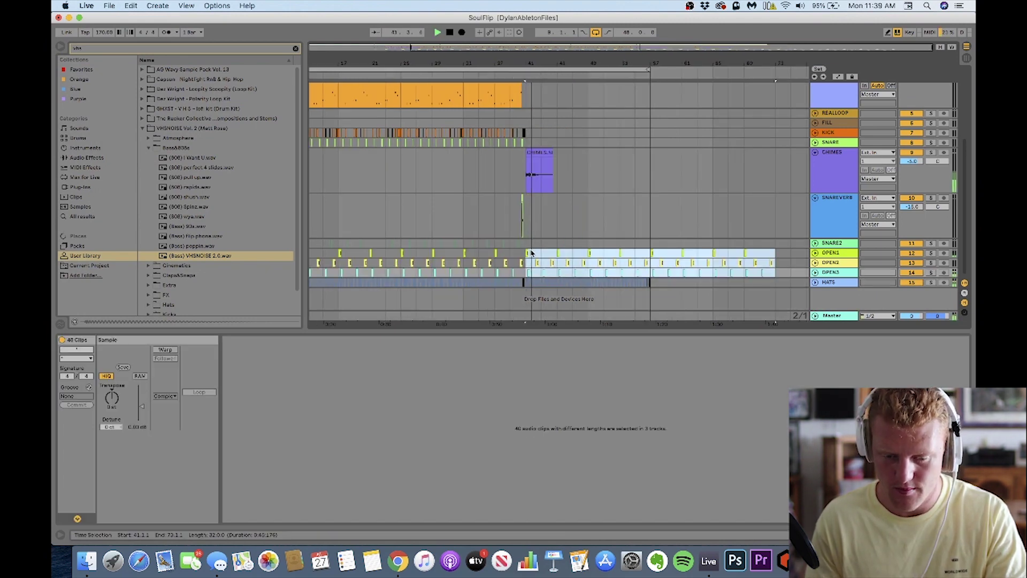
- Duplicate the KICK and SNARE clips into the section from bar 41 to bar 57
{"action": "scroll", "coordinate": [508, 249], "scroll_direction": "left", "scroll_amount": 5}
{"action": "scroll", "coordinate": [508, 248], "scroll_direction": "up", "scroll_amount": 2}
{"action": "key", "text": "super+d"}
{"action": "mouse_move", "coordinate": [609, 171]}
{"action": "left_mouse_down"}
{"action": "mouse_move", "coordinate": [486, 173]}
{"action": "mouse_move", "coordinate": [610, 159]}
{"action": "left_mouse_up"}
{"action": "key", "text": "super+d"}
{"action": "left_click", "coordinate": [596, 150]}
{"action": "scroll", "coordinate": [598, 148], "scroll_direction": "up", "scroll_amount": 3}
- Fold the CHIMES and SNAREVERB tracks, then name the U know what sample's track UKNOWWHAT and fold it
{"action": "left_click", "coordinate": [815, 225]}
{"action": "left_click", "coordinate": [815, 181]}
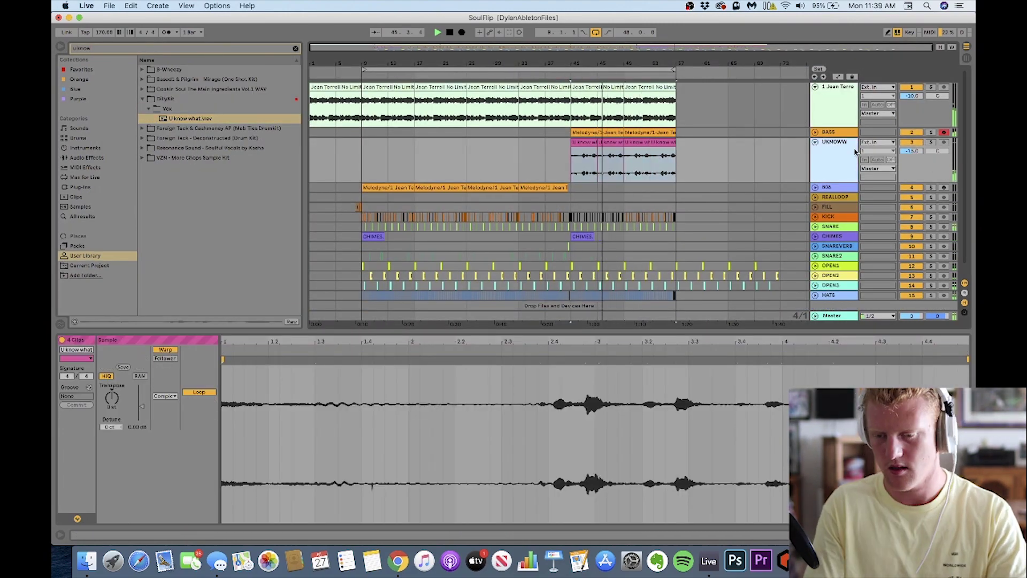
{"action": "type", "text": "HAT"}
{"action": "key", "text": "Return"}
{"action": "left_click", "coordinate": [815, 142]}
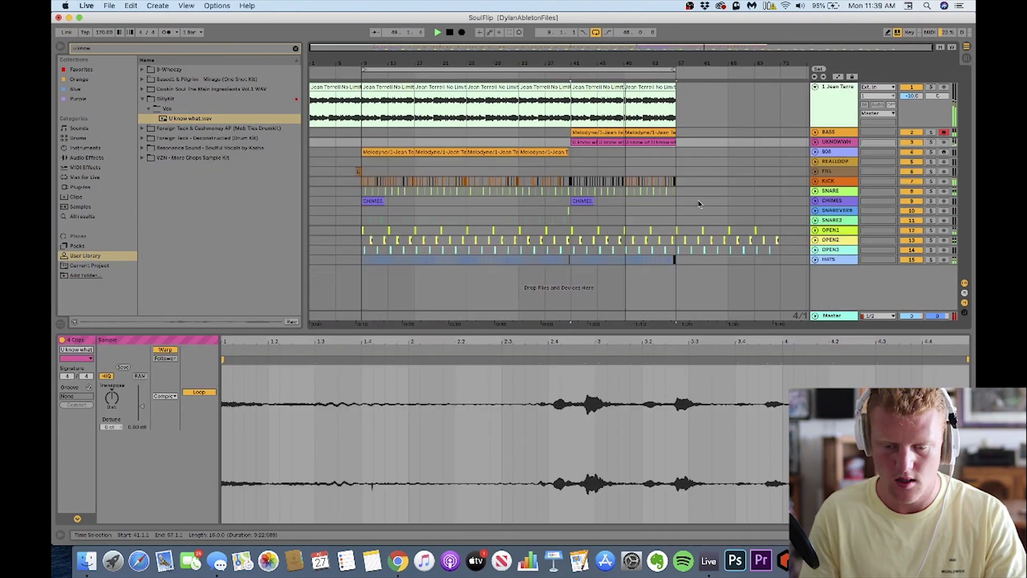
- Delete the OPEN1, OPEN2 and OPEN3 clips that extend past bar 57
{"action": "left_click_drag", "start_coordinate": [679, 202], "coordinate": [779, 260]}
{"action": "key", "text": "Delete"}
- Add a MIDI track beneath BASS and copy both BASS clips onto it at bar 41
{"action": "left_click", "coordinate": [832, 132]}
{"action": "key", "text": "super+shift+t"}
{"action": "left_click", "coordinate": [599, 133]}
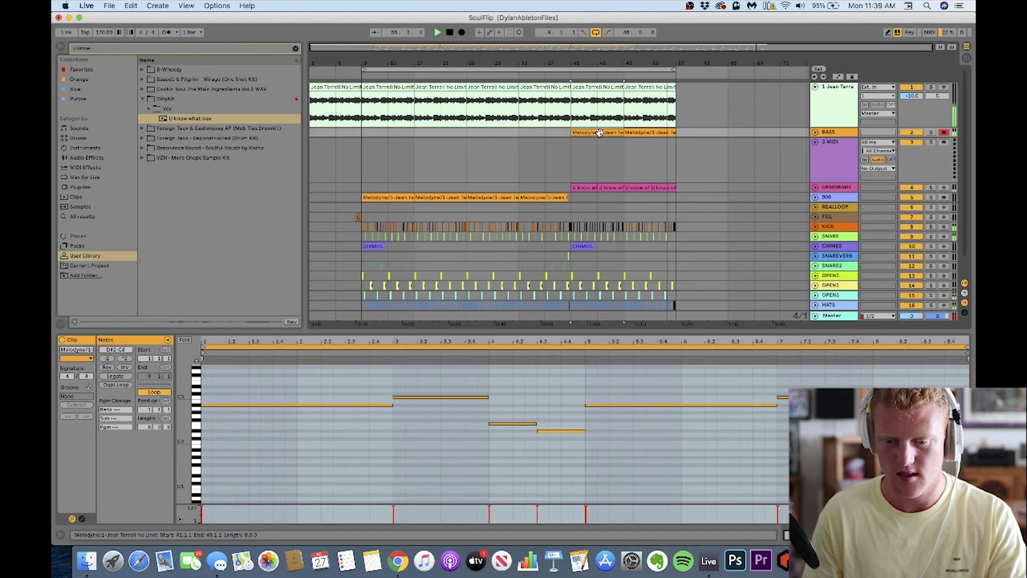
{"action": "left_click", "coordinate": [640, 132], "text": "shift"}
{"action": "key", "text": "super+c"}
{"action": "left_click_drag", "start_coordinate": [675, 159], "coordinate": [567, 159]}
{"action": "key", "text": "super+v"}
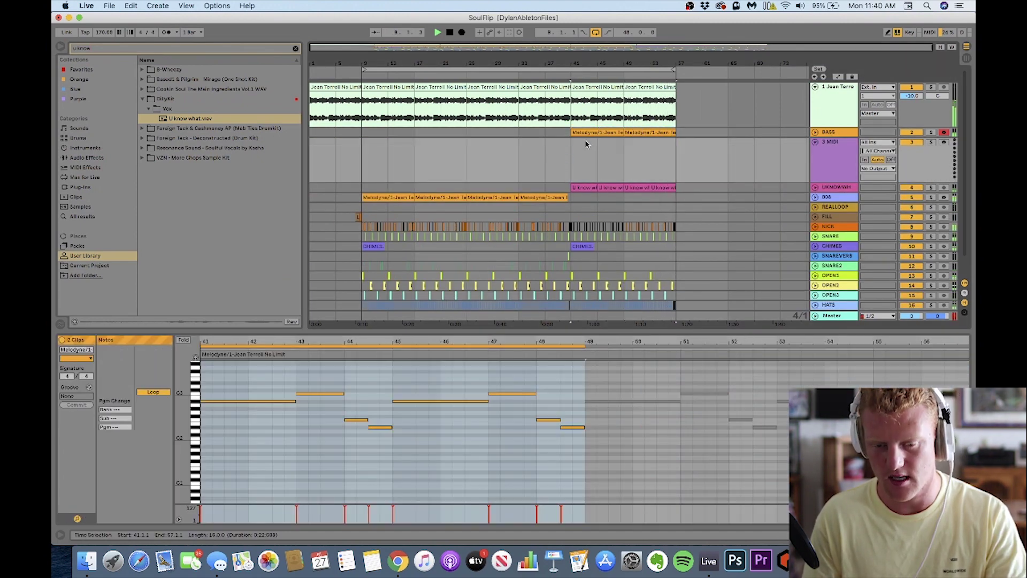
{"action": "key", "text": "super+c"}
{"action": "left_click", "coordinate": [571, 154]}
{"action": "key", "text": "super+v"}
- Search the instruments for "hip" and load Operator's Hip-Hop Sub Bass.adg onto the new MIDI track
{"action": "double_click", "coordinate": [91, 51]}
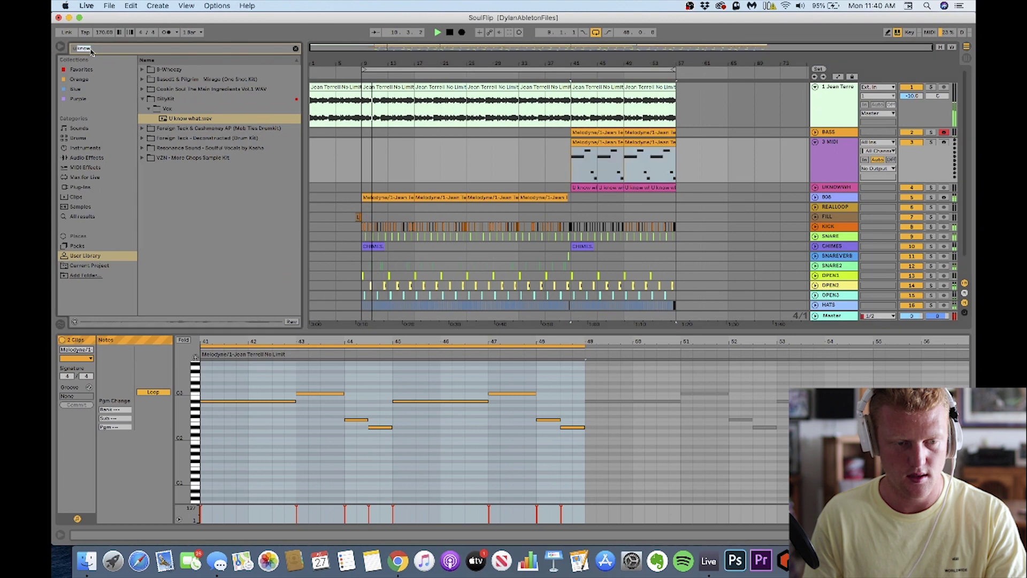
{"action": "type", "text": "hi"}
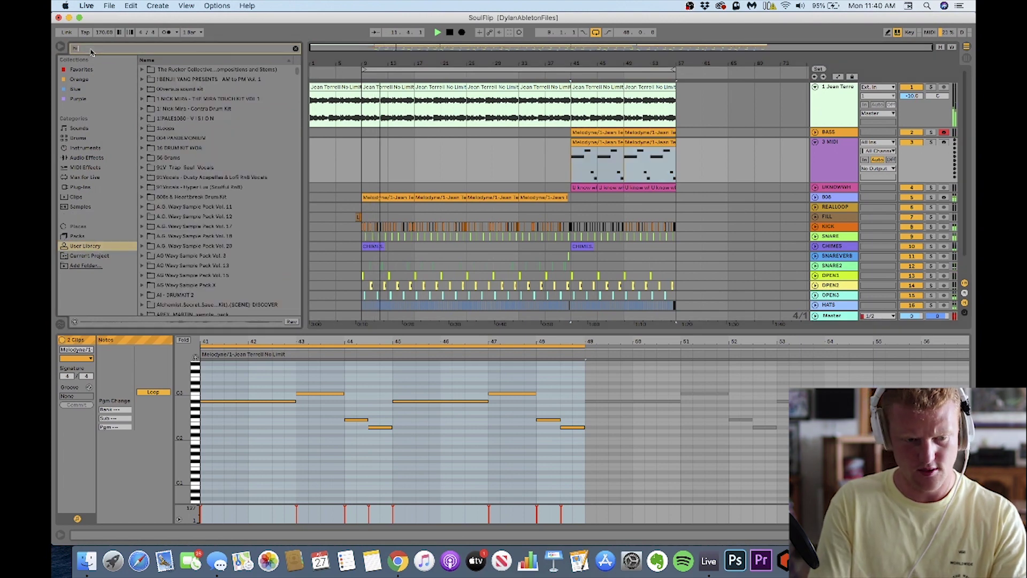
{"action": "type", "text": "p"}
{"action": "left_click", "coordinate": [86, 185]}
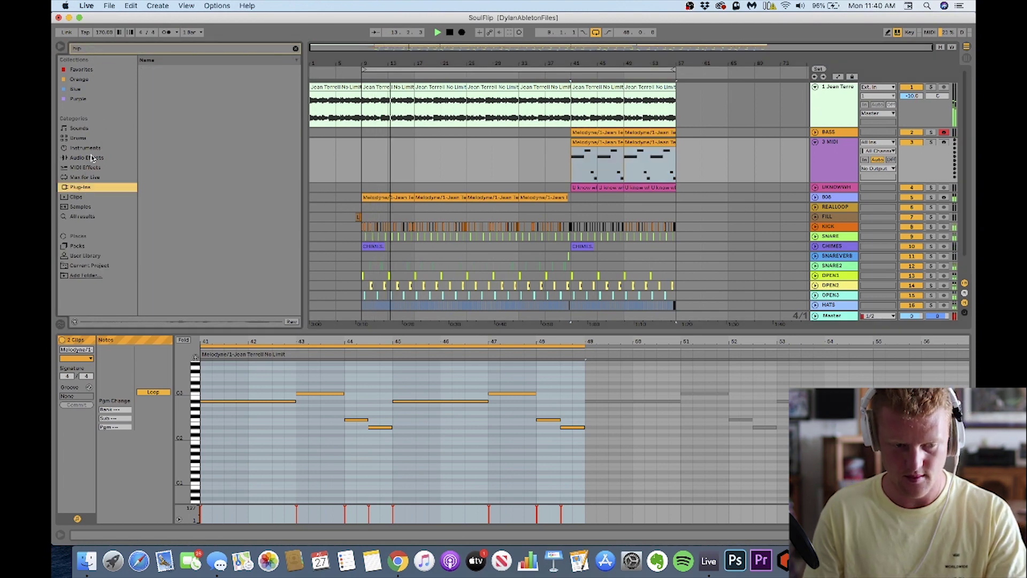
{"action": "left_click", "coordinate": [90, 157]}
{"action": "left_click", "coordinate": [91, 149]}
{"action": "left_click", "coordinate": [151, 80]}
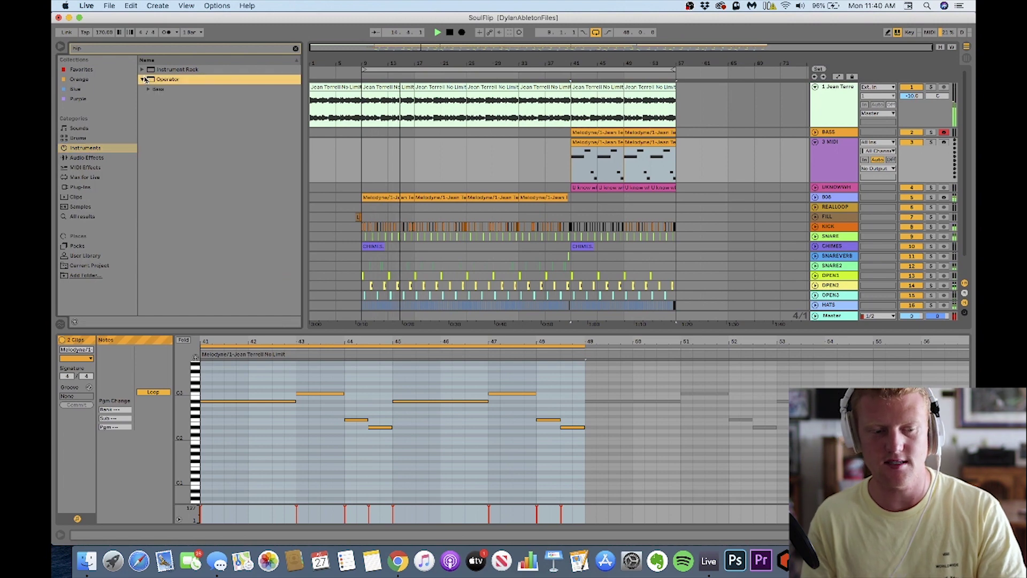
{"action": "double_click", "coordinate": [826, 151]}
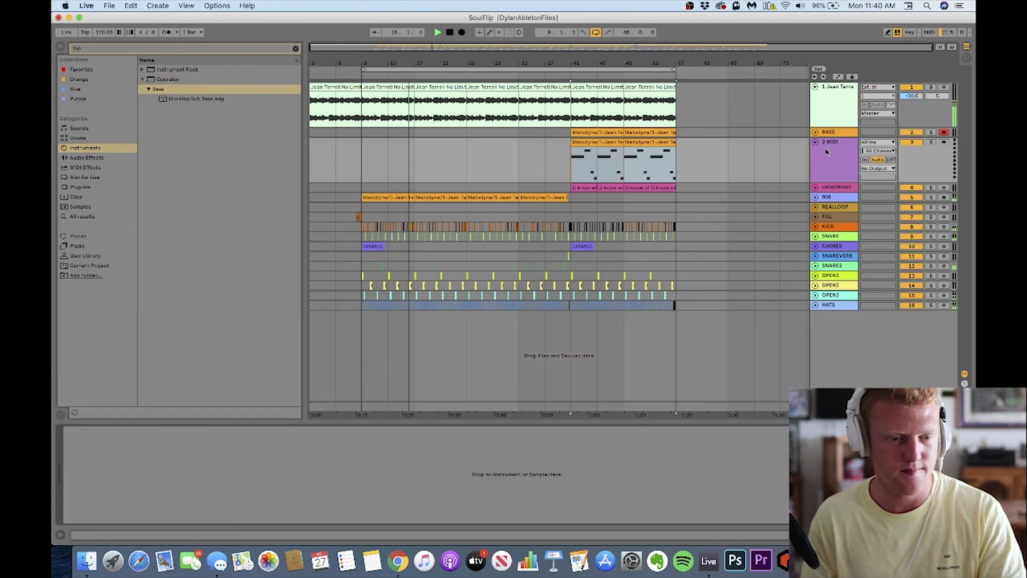
{"action": "double_click", "coordinate": [201, 98]}
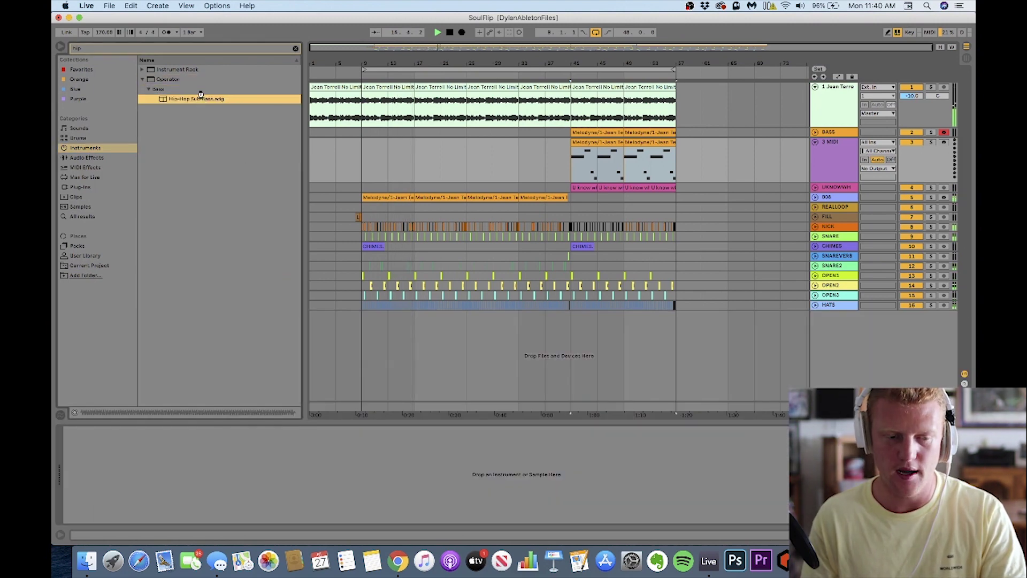
- Lower the Hip-Hop Sub Bass track's volume, solo the track and play it from bar 41
{"action": "left_click", "coordinate": [572, 169]}
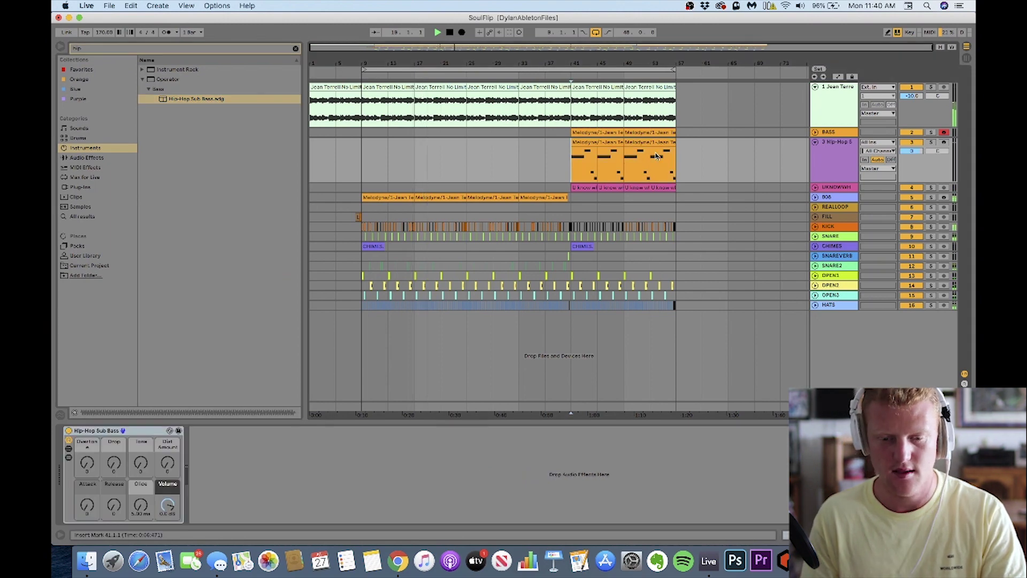
{"action": "key", "text": "space"}
{"action": "left_click", "coordinate": [920, 155]}
{"action": "left_click", "coordinate": [915, 152]}
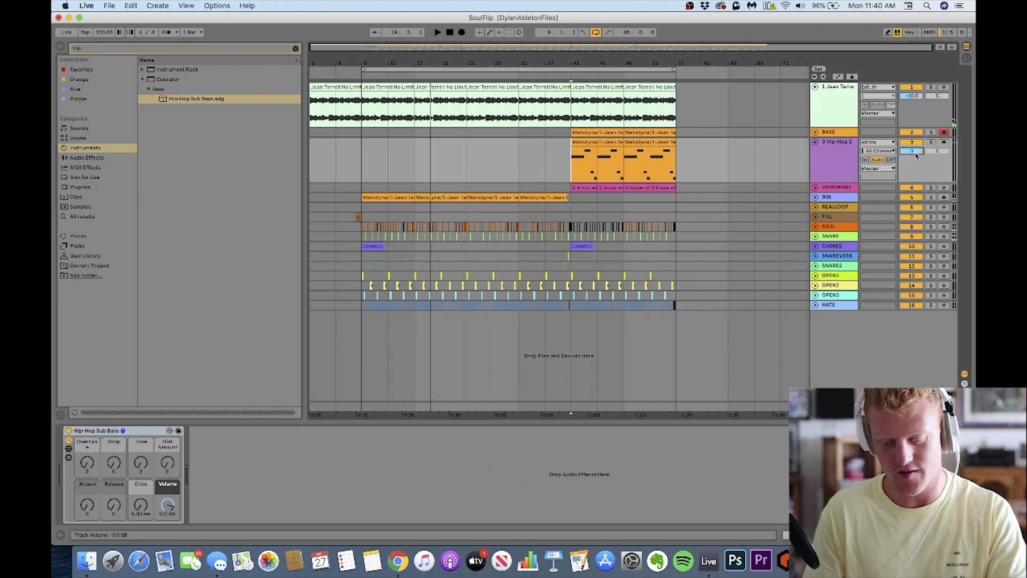
{"action": "left_click", "coordinate": [932, 143]}
{"action": "key", "text": "space"}
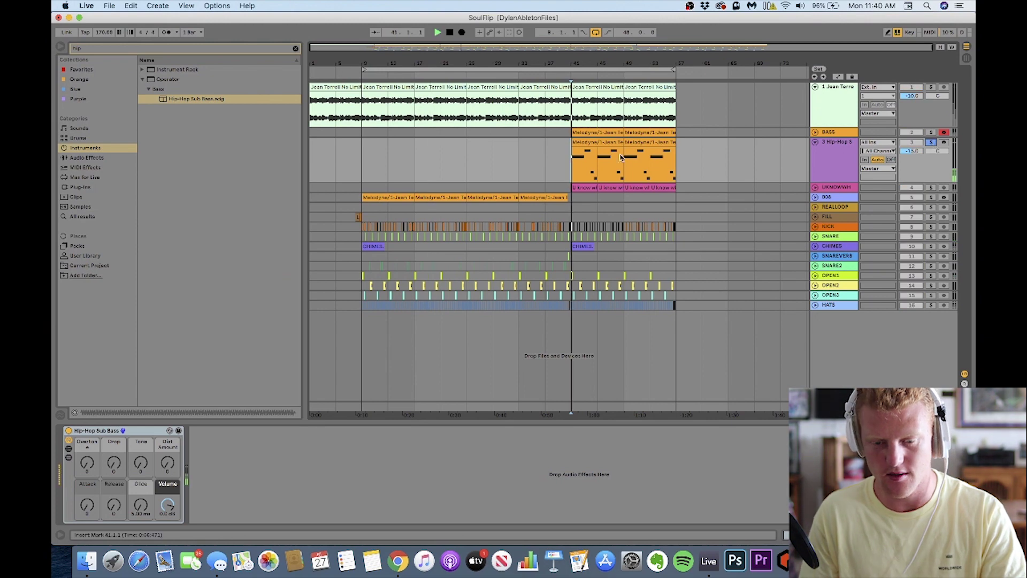
- Transpose all notes of the first Hip-Hop Sub Bass clip down two octaves and check the levels in Session View
{"action": "double_click", "coordinate": [594, 143]}
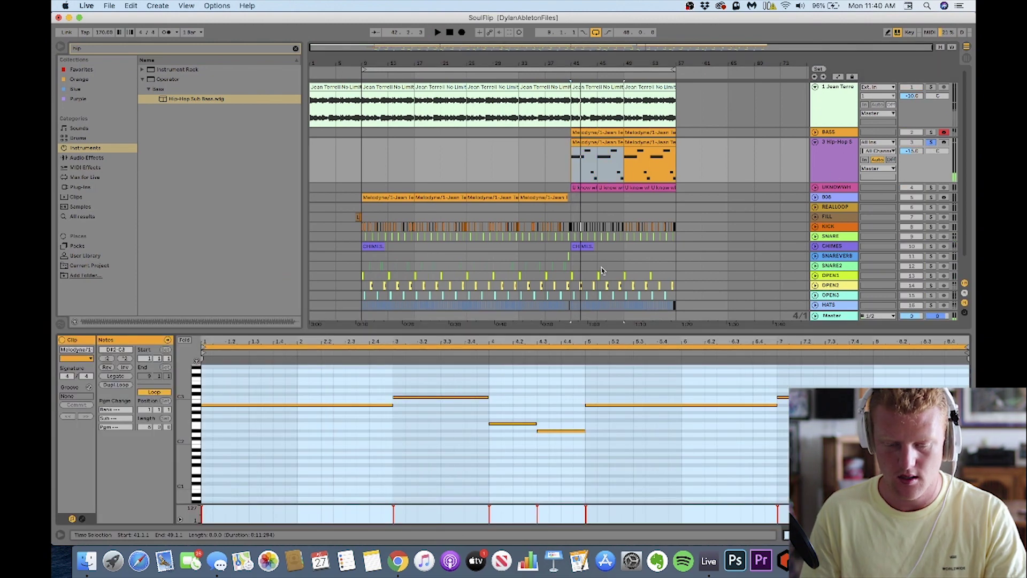
{"action": "key", "text": "space"}
{"action": "key", "text": "shift+Down"}
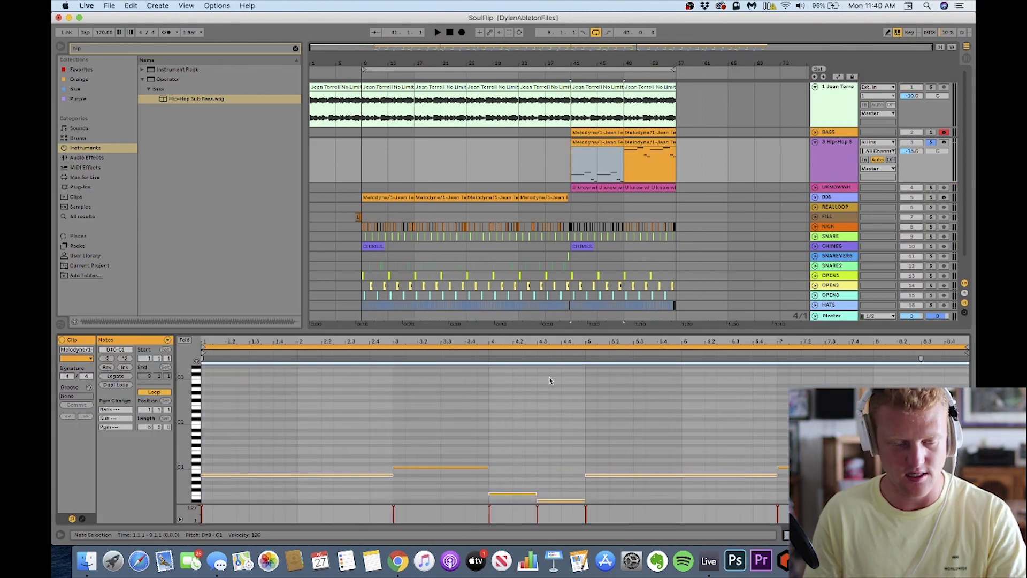
{"action": "key", "text": "Tab"}
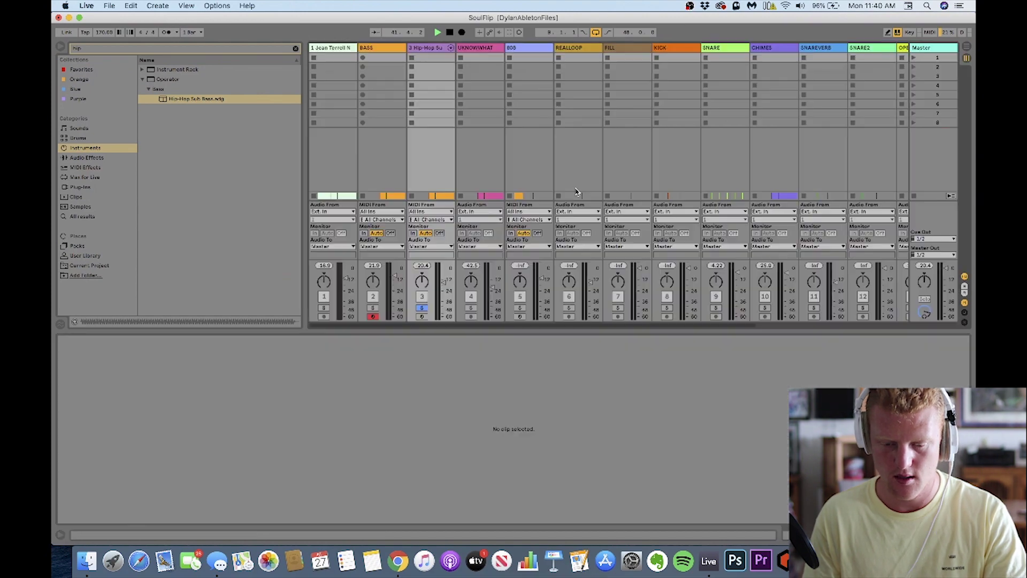
{"action": "key", "text": "Tab"}
- Duplicate the lowered sub bass clip to bar 49 and compare the soloed BASS with and without the sub bass
{"action": "left_click", "coordinate": [931, 132]}
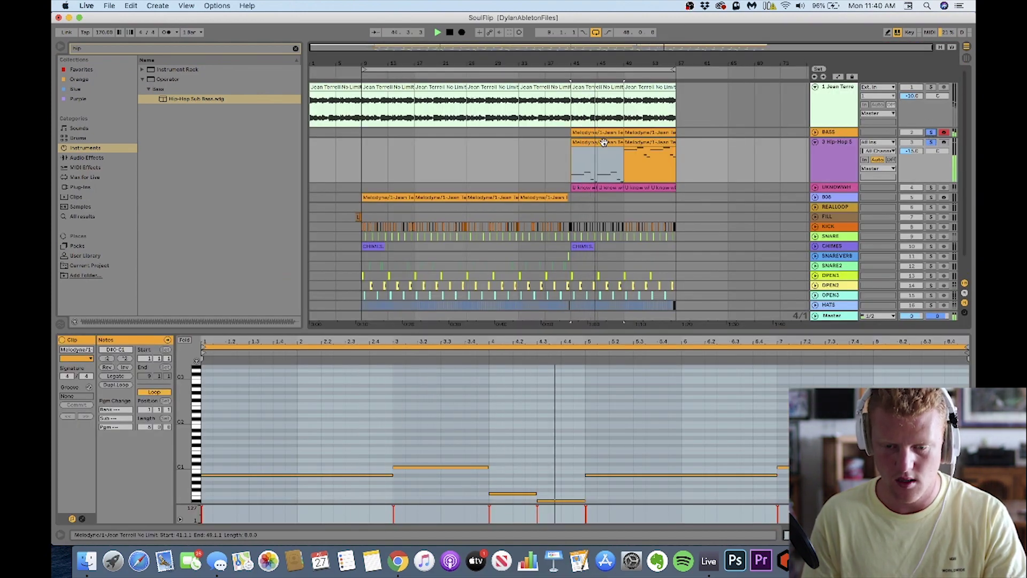
{"action": "key", "text": "super+d"}
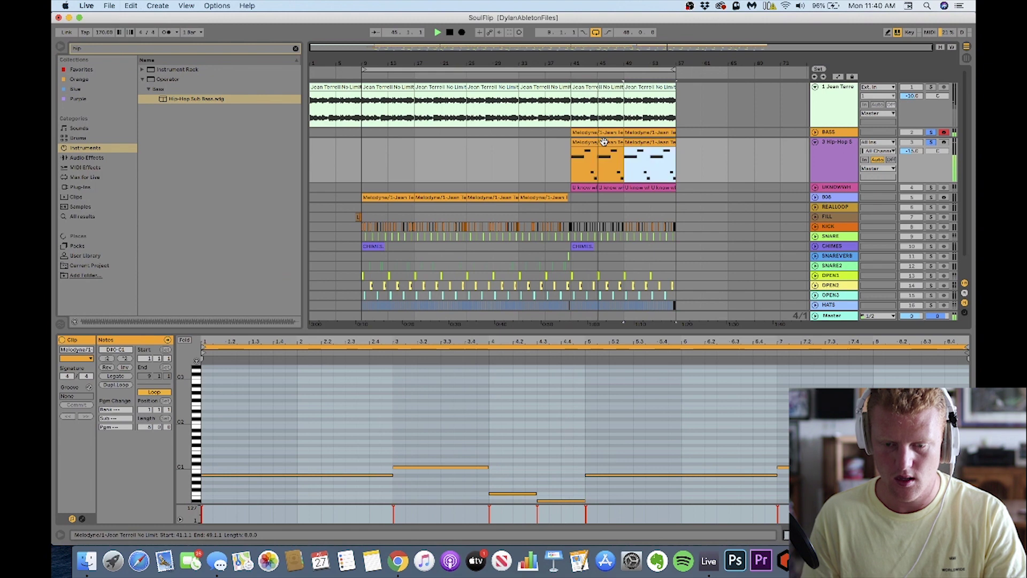
{"action": "left_click", "coordinate": [932, 143]}
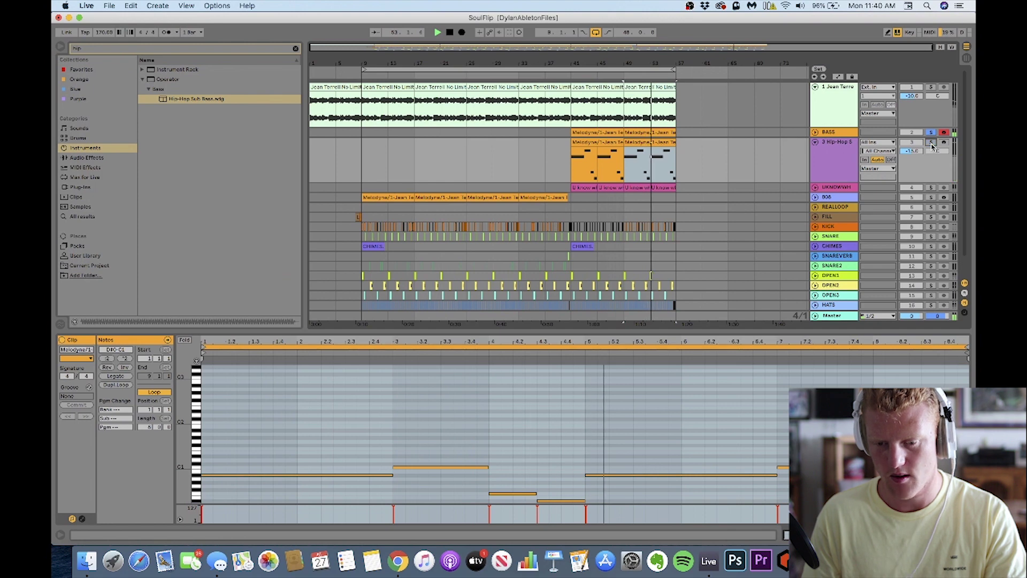
{"action": "left_click", "coordinate": [932, 143]}
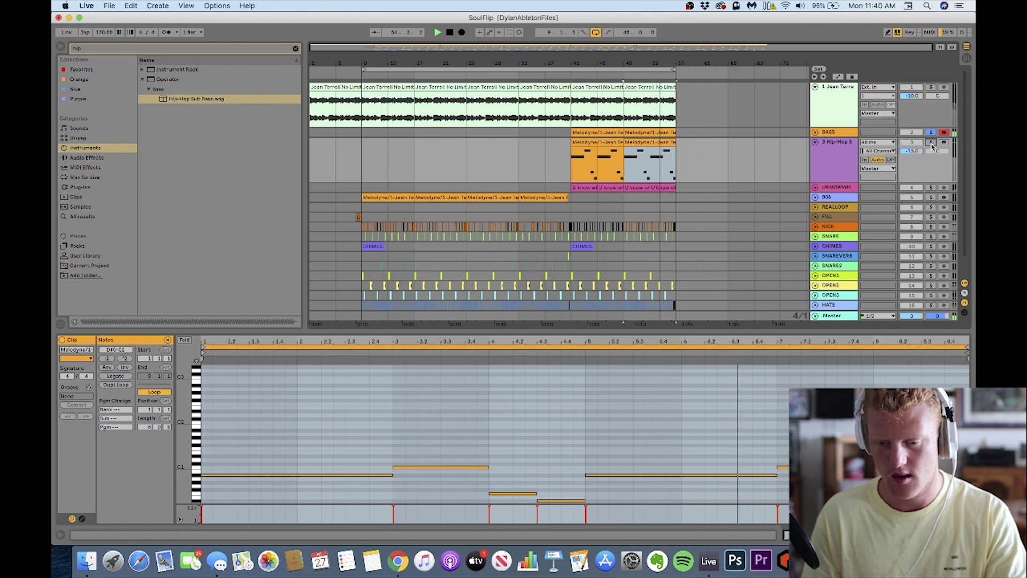
{"action": "left_click", "coordinate": [568, 157]}
{"action": "left_click", "coordinate": [806, 143]}
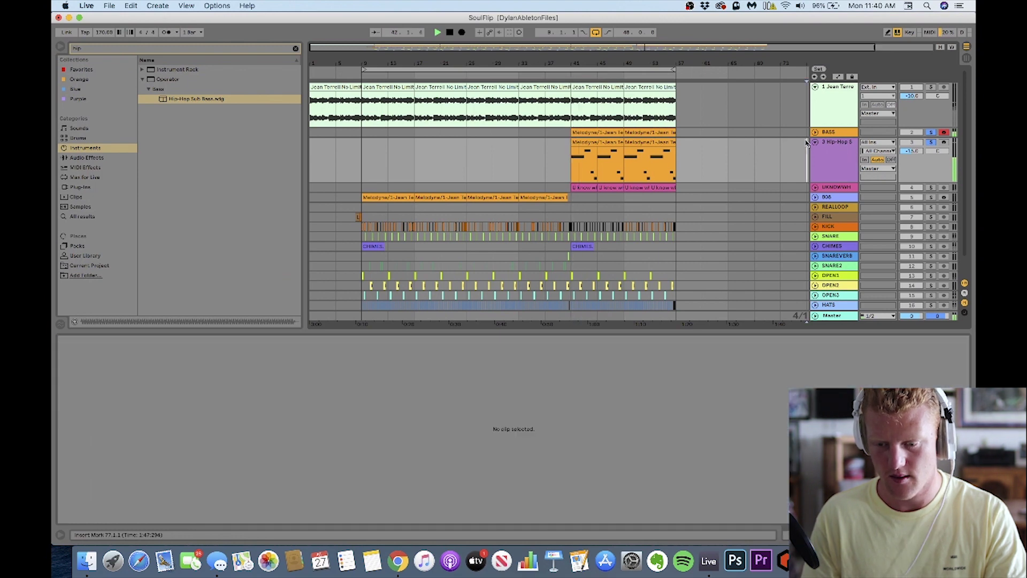
- Fold the Hip-Hop Sub Bass track and rename it SUBBASS
{"action": "left_click", "coordinate": [815, 142]}
{"action": "left_click", "coordinate": [854, 146]}
{"action": "key", "text": "super+r"}
{"action": "type", "text": "SUBBAS"}
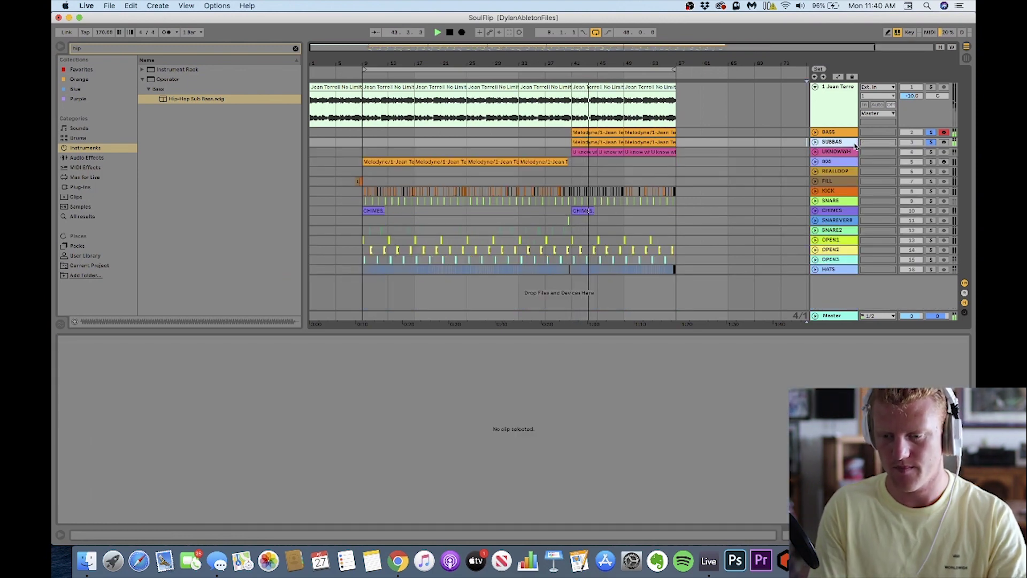
{"action": "type", "text": "S"}
{"action": "key", "text": "Return"}
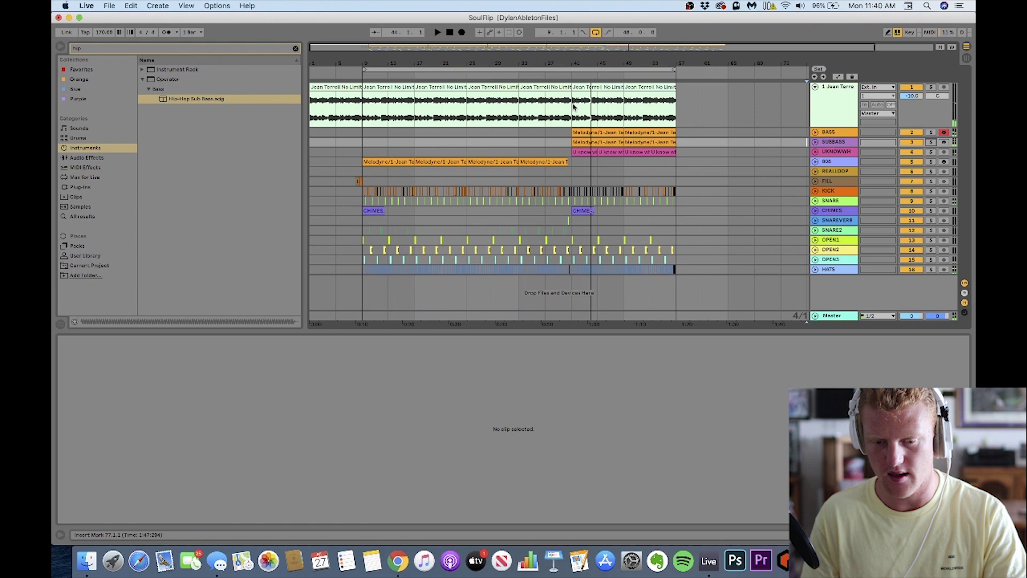
- Play the arrangement from bar 41 and add an audio track beneath HATS
{"action": "left_click", "coordinate": [570, 135]}
{"action": "key", "text": "space"}
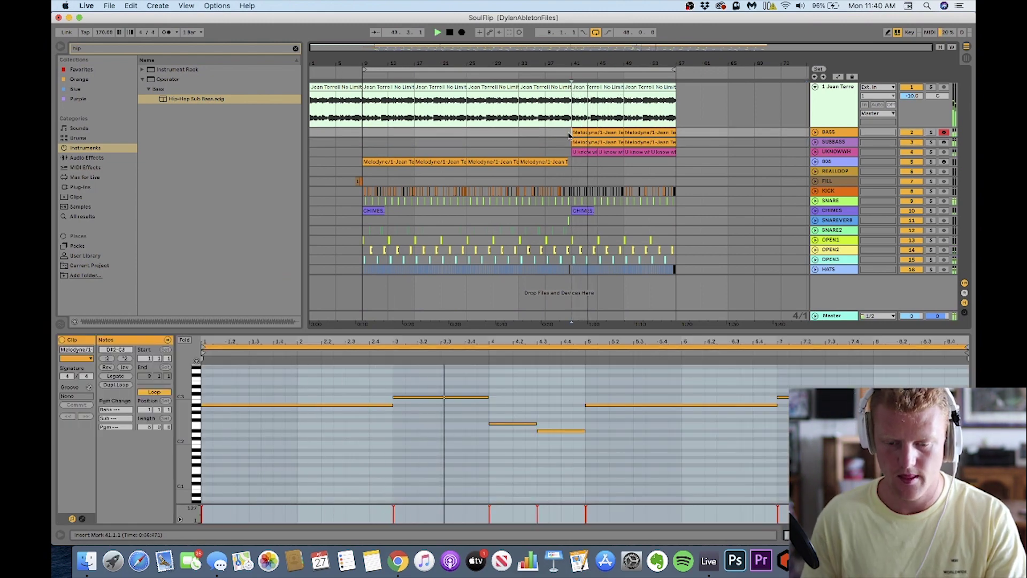
{"action": "left_click", "coordinate": [839, 270]}
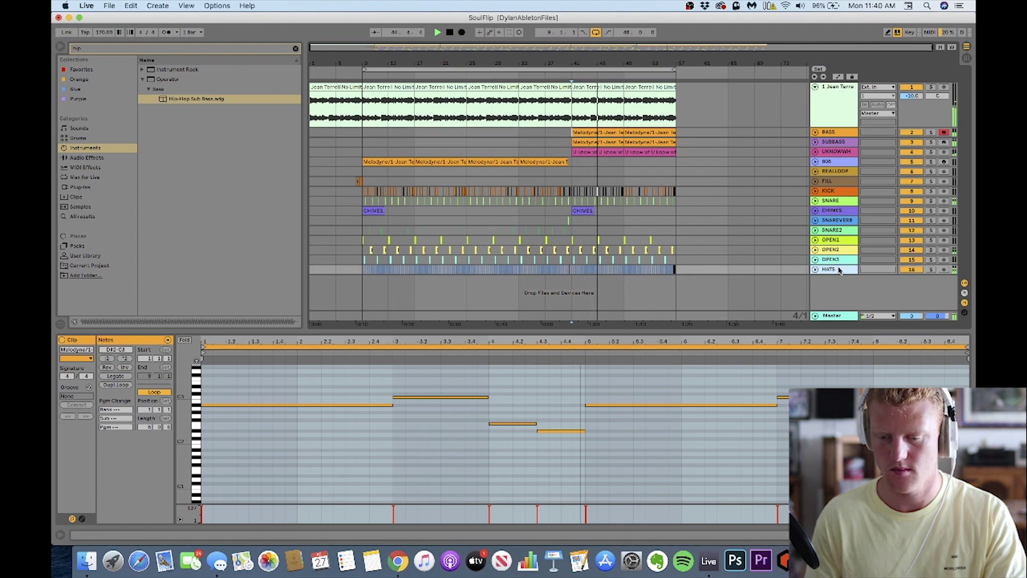
{"action": "key", "text": "super+t"}
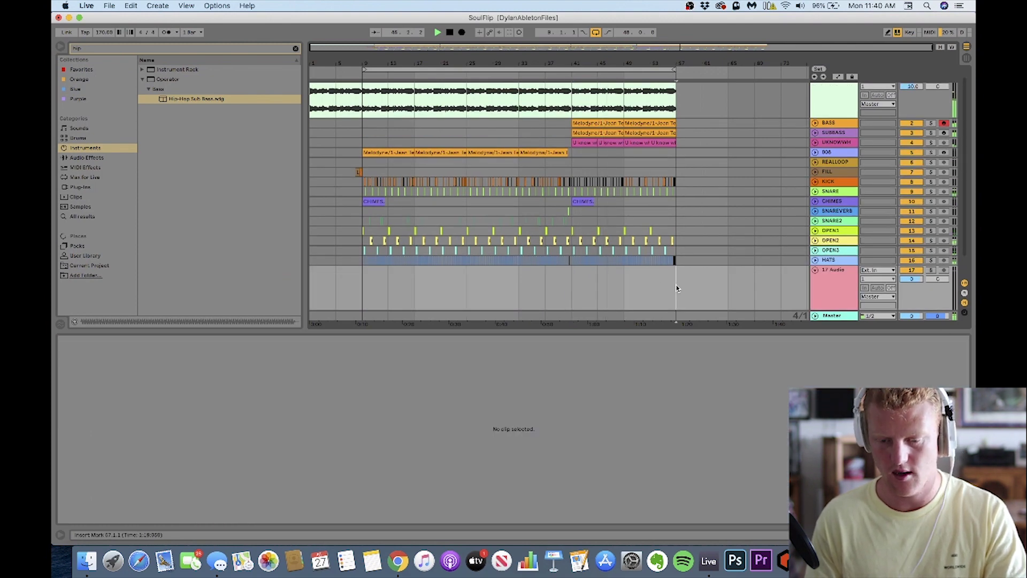
{"action": "left_click_drag", "start_coordinate": [677, 289], "coordinate": [366, 22]}
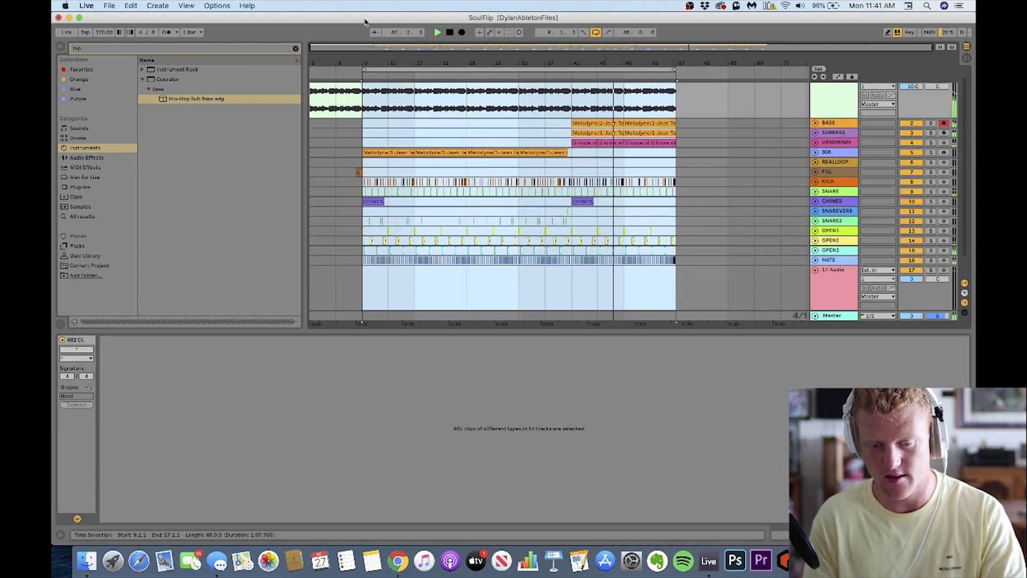
- Copy the FILL clips from just before bar 9 to bar 56 on the FILL track
{"action": "left_click", "coordinate": [342, 179]}
{"action": "left_click", "coordinate": [358, 171]}
{"action": "left_click", "coordinate": [651, 172]}
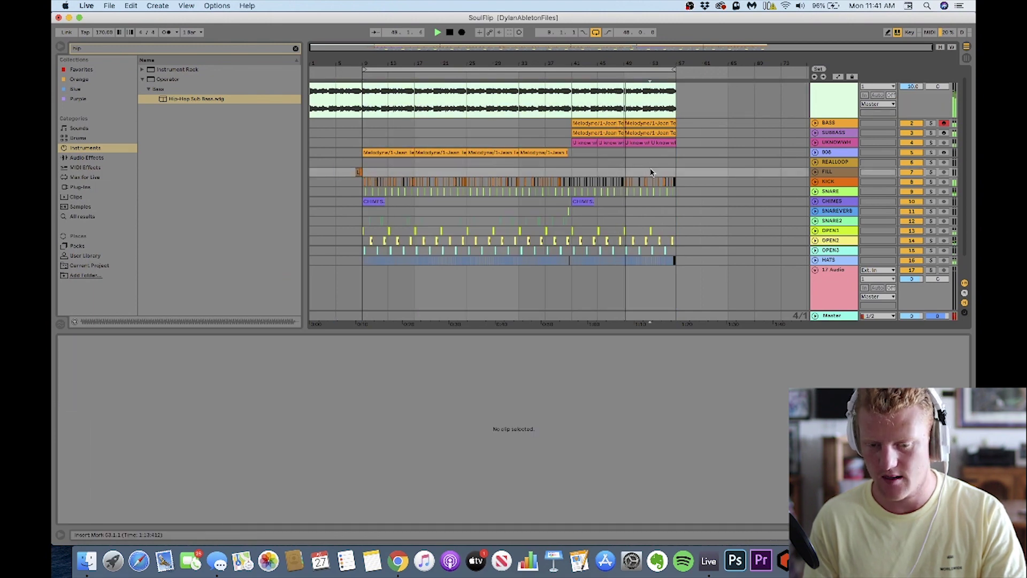
{"action": "key", "text": "super+v"}
{"action": "left_click", "coordinate": [671, 172]}
- Deactivate the remaining KICK, SNARE, OPEN2 and HATS clips beneath the fill in bar 56 and play it back
{"action": "scroll", "coordinate": [662, 150], "scroll_direction": "up", "scroll_amount": 5}
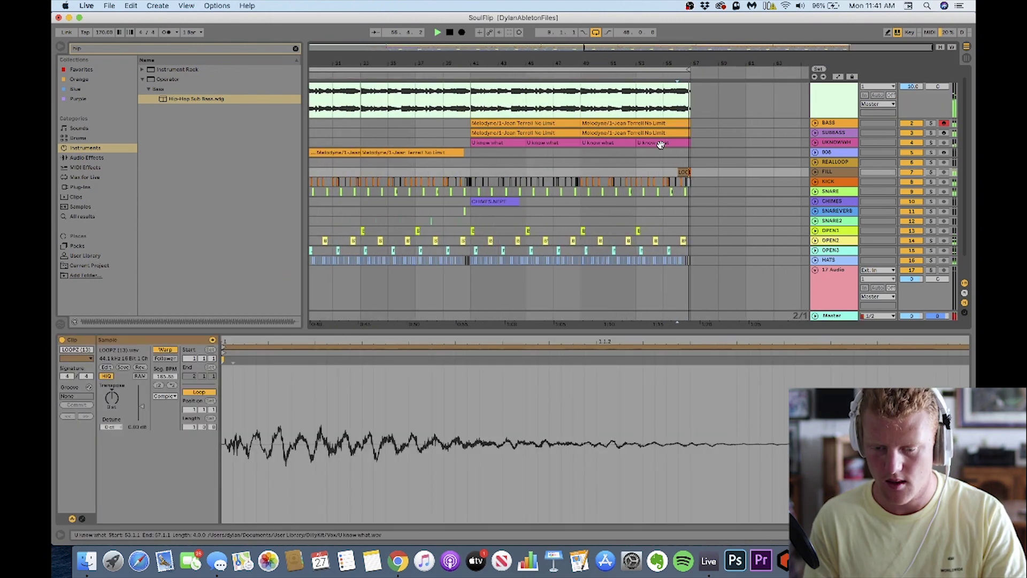
{"action": "scroll", "coordinate": [661, 147], "scroll_direction": "up", "scroll_amount": 5}
{"action": "left_click", "coordinate": [660, 181]}
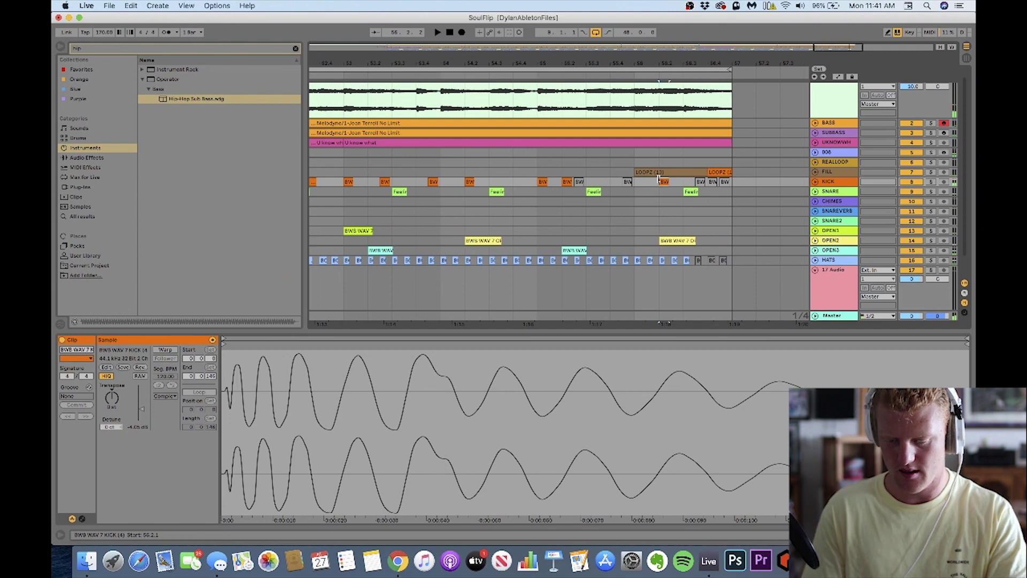
{"action": "left_click", "coordinate": [690, 191]}
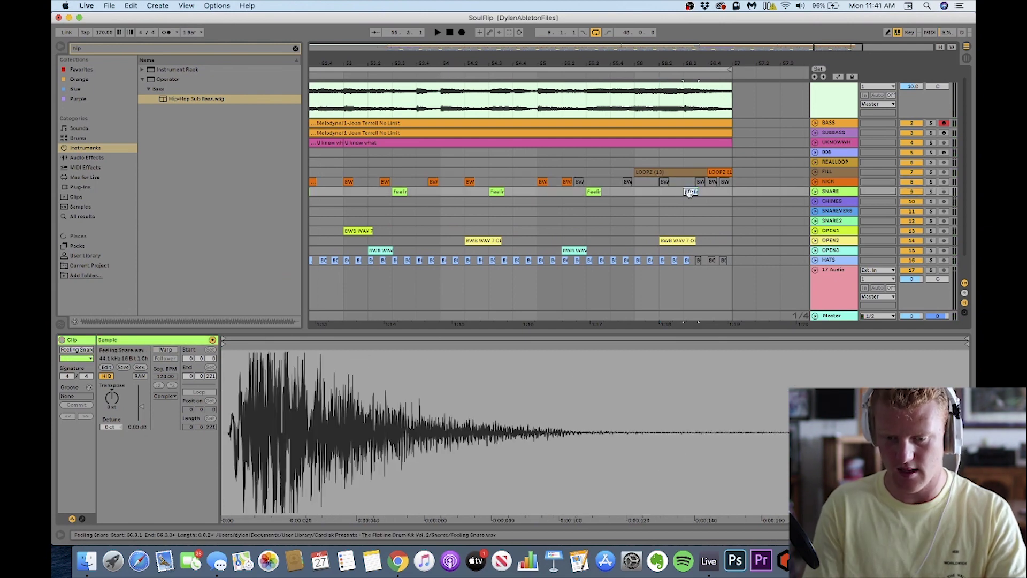
{"action": "left_click_drag", "start_coordinate": [707, 240], "coordinate": [635, 282]}
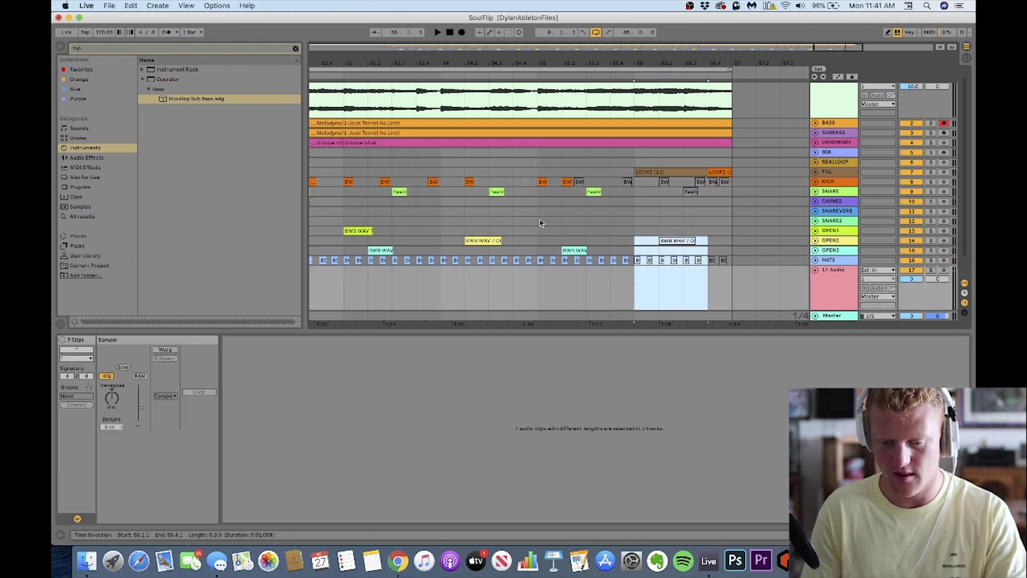
{"action": "left_click", "coordinate": [541, 223]}
{"action": "key", "text": "space"}
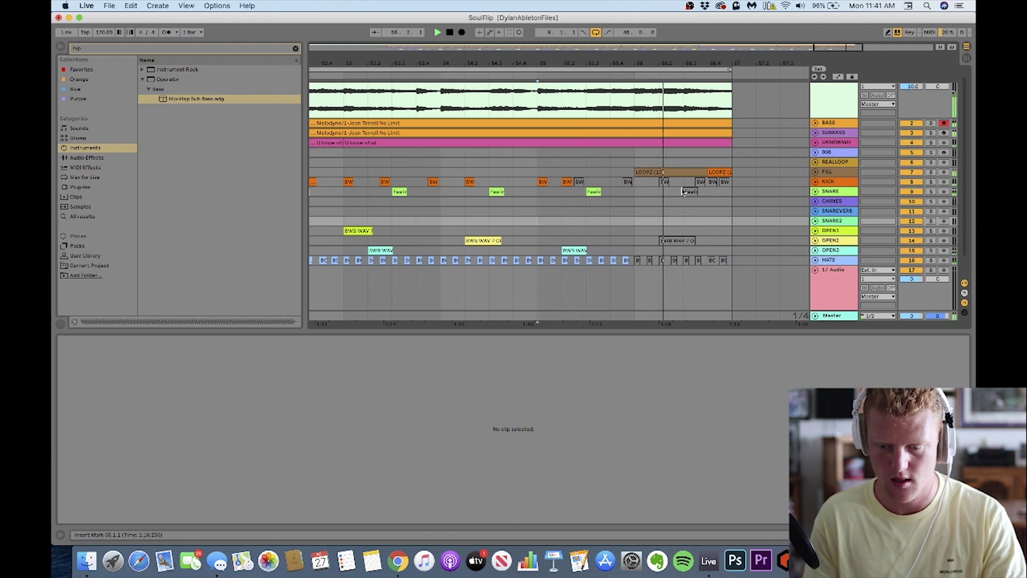
{"action": "scroll", "coordinate": [696, 172], "scroll_direction": "down", "scroll_amount": 10}
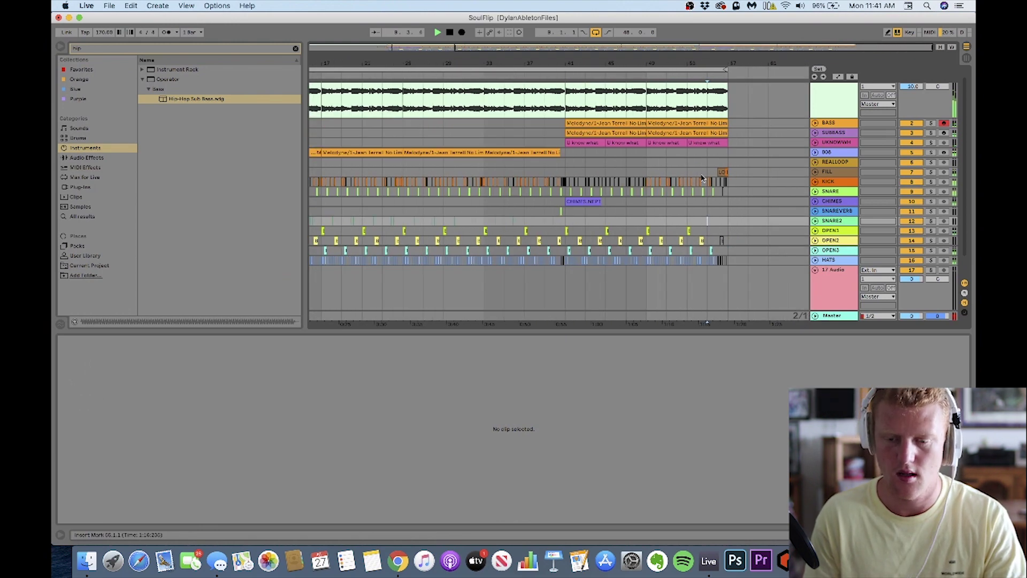
- Shorten the last SUBBASS and BASS clips so both end at bar 56
{"action": "scroll", "coordinate": [721, 162], "scroll_direction": "up", "scroll_amount": 6}
{"action": "left_click_drag", "start_coordinate": [752, 152], "coordinate": [737, 152]}
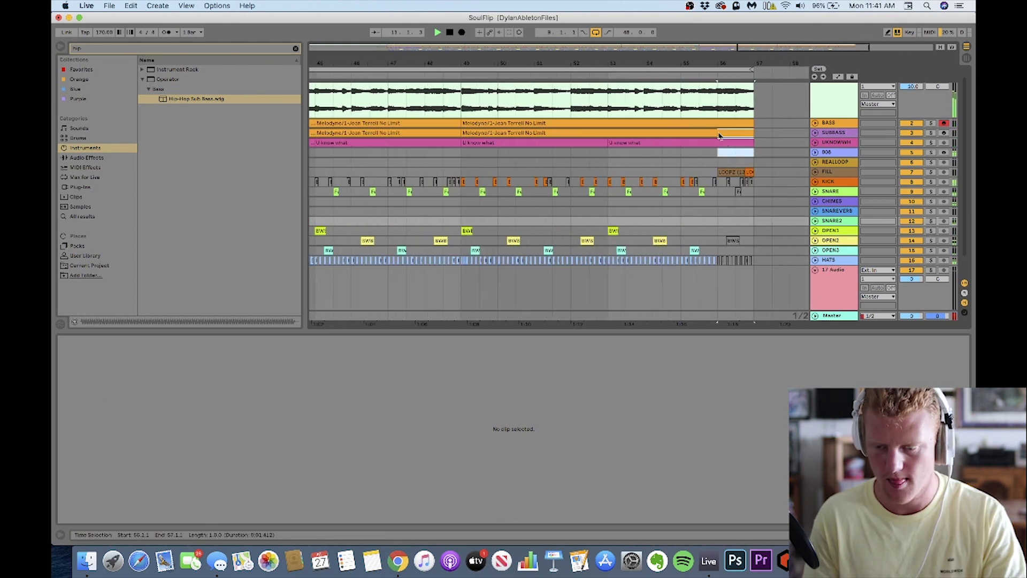
{"action": "left_click", "coordinate": [727, 131]}
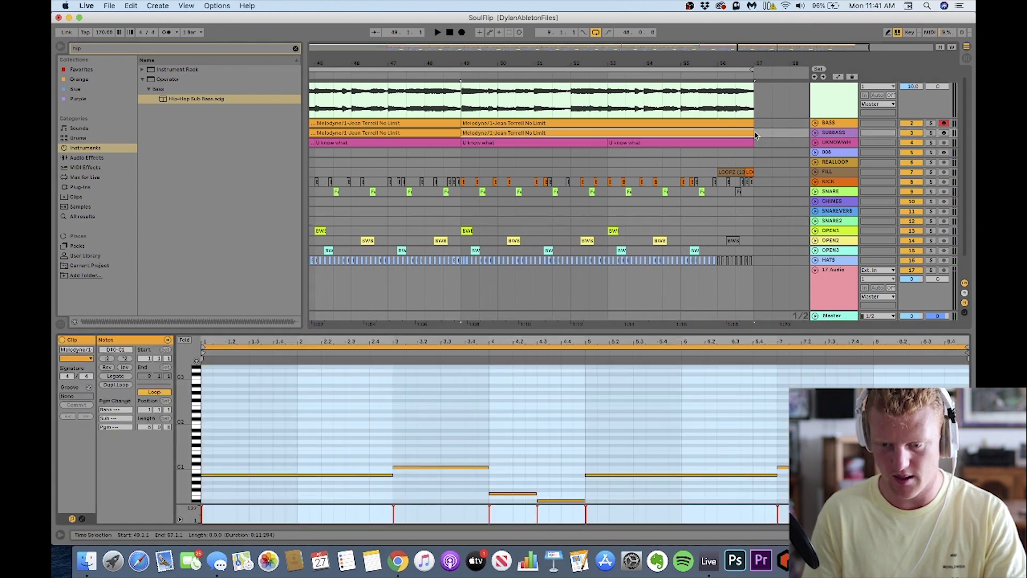
{"action": "left_click_drag", "start_coordinate": [755, 133], "coordinate": [715, 132]}
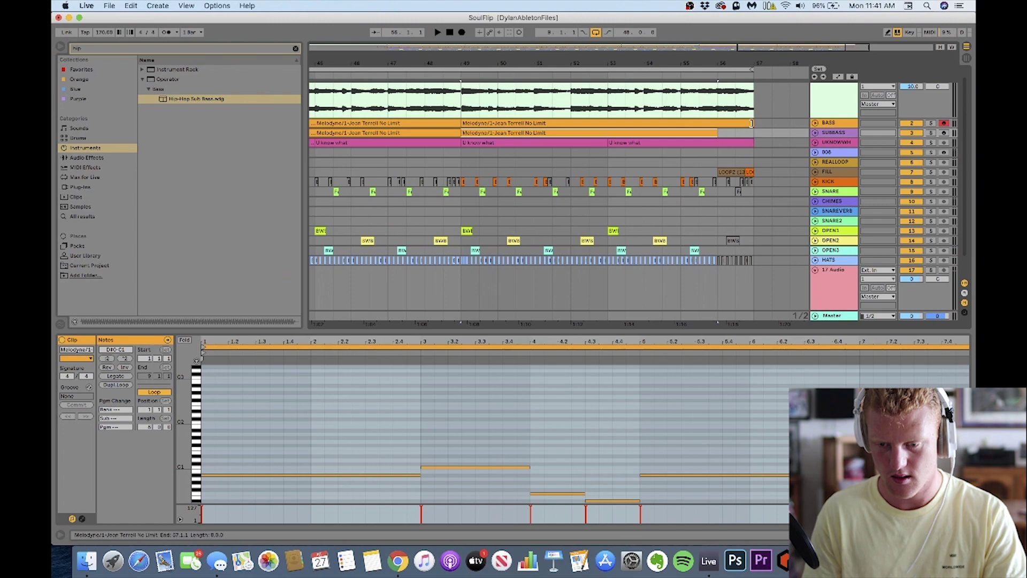
{"action": "left_click", "coordinate": [739, 123]}
{"action": "left_click_drag", "start_coordinate": [751, 123], "coordinate": [717, 123]}
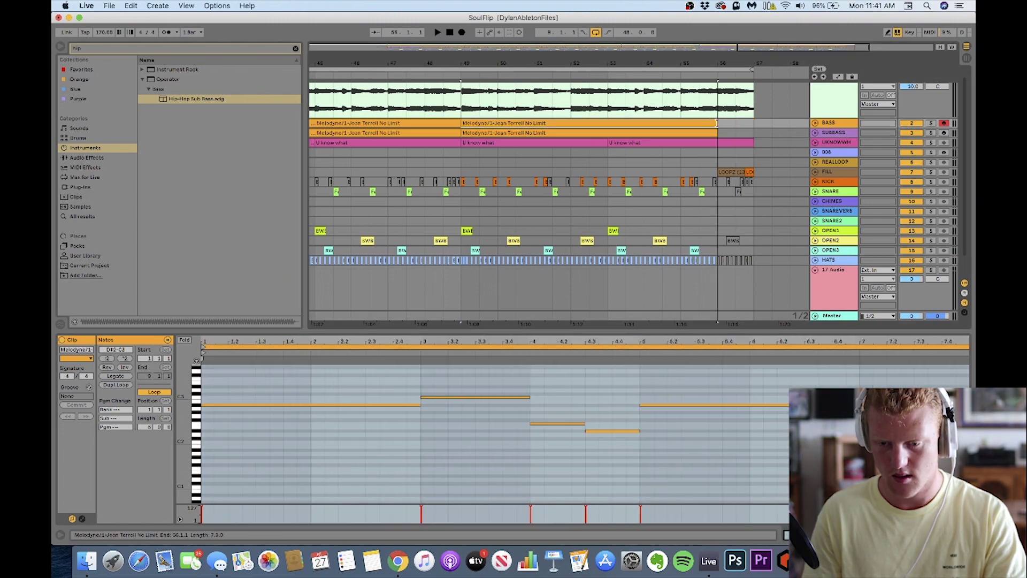
- Play the transition into the fill at bar 56 to check the bass dropout, and look at the Session View mixer
{"action": "left_click", "coordinate": [693, 144]}
{"action": "key", "text": "space"}
{"action": "left_click", "coordinate": [695, 153]}
{"action": "key", "text": "space"}
{"action": "key", "text": "space"}
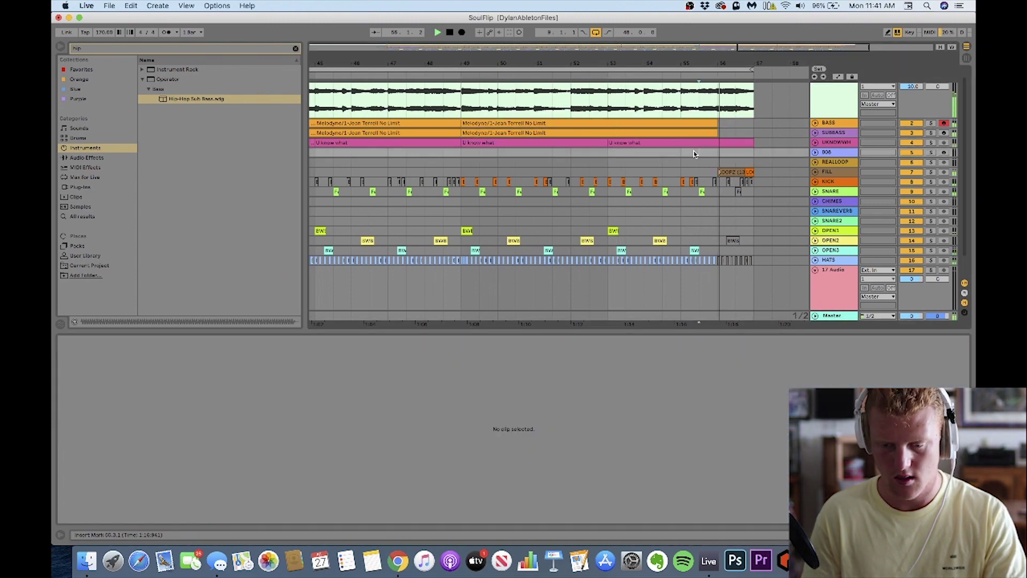
{"action": "key", "text": "Tab"}
{"action": "key", "text": "Tab"}
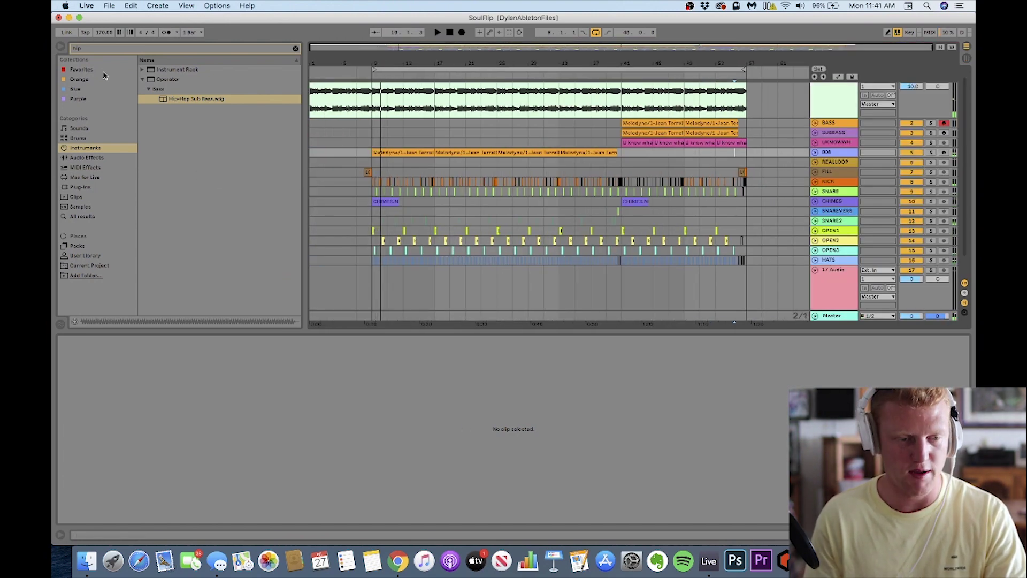
- Search the User Library for "dilly" to bring up the DillyKit samples, and save the set
{"action": "left_click", "coordinate": [99, 49]}
{"action": "type", "text": "drill"}
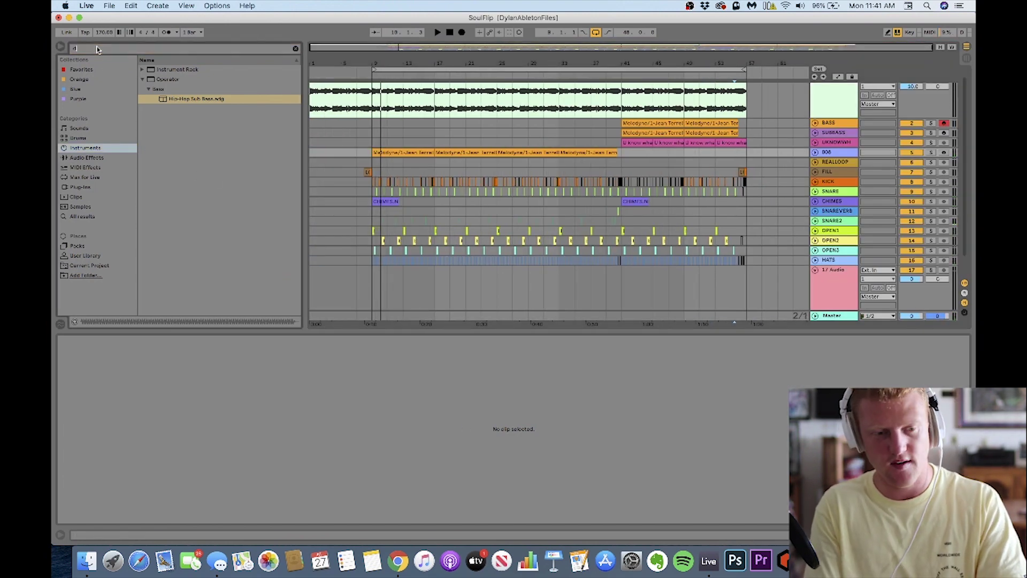
{"action": "left_click", "coordinate": [86, 257]}
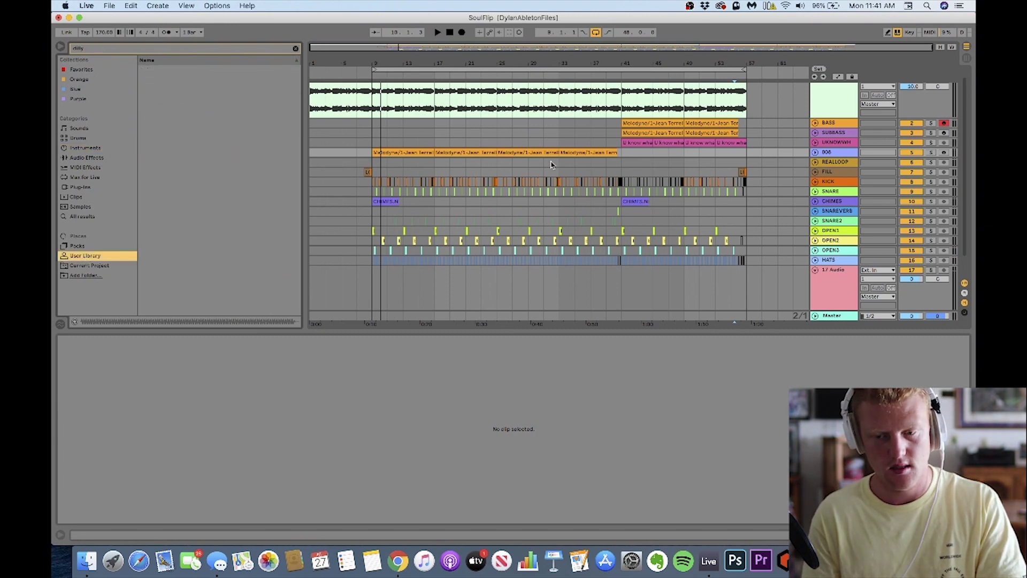
{"action": "key", "text": "super+s"}
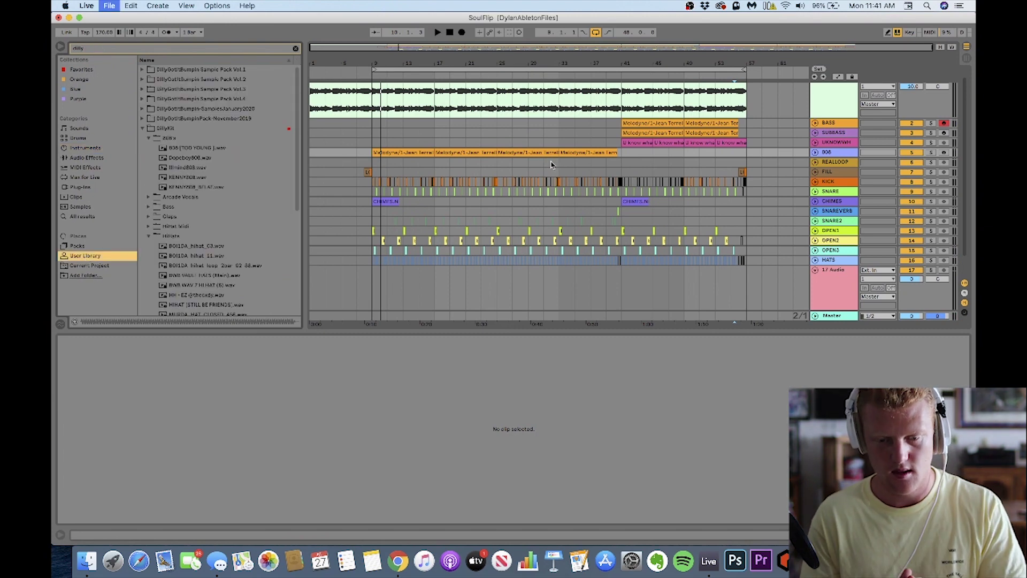
- Place Sfx-Jet.wav from DillyKit's Sfx folder at bar 7 on the empty audio track 17, then solo and play it
{"action": "left_click", "coordinate": [361, 227]}
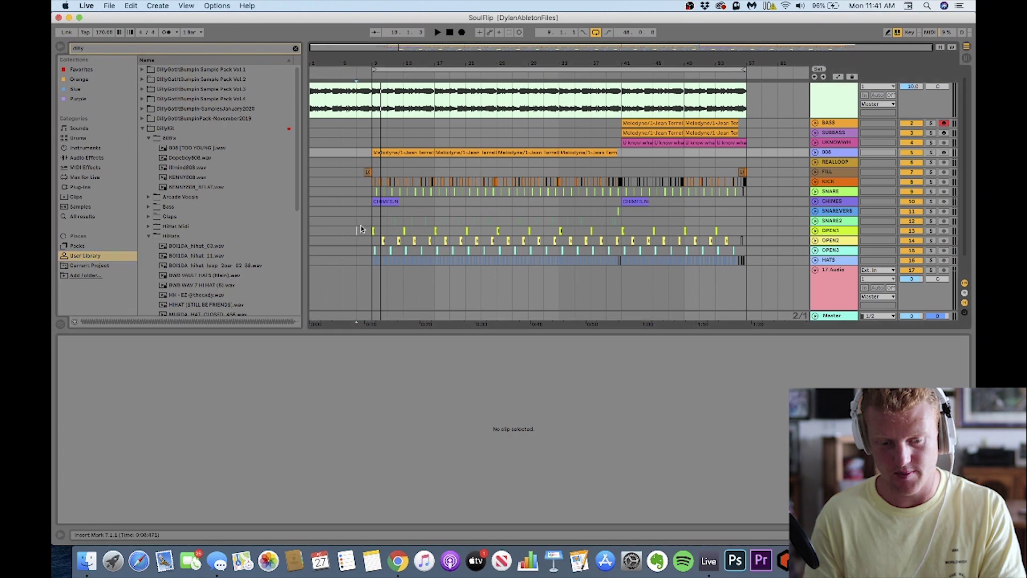
{"action": "scroll", "coordinate": [184, 238], "scroll_direction": "down", "scroll_amount": 6}
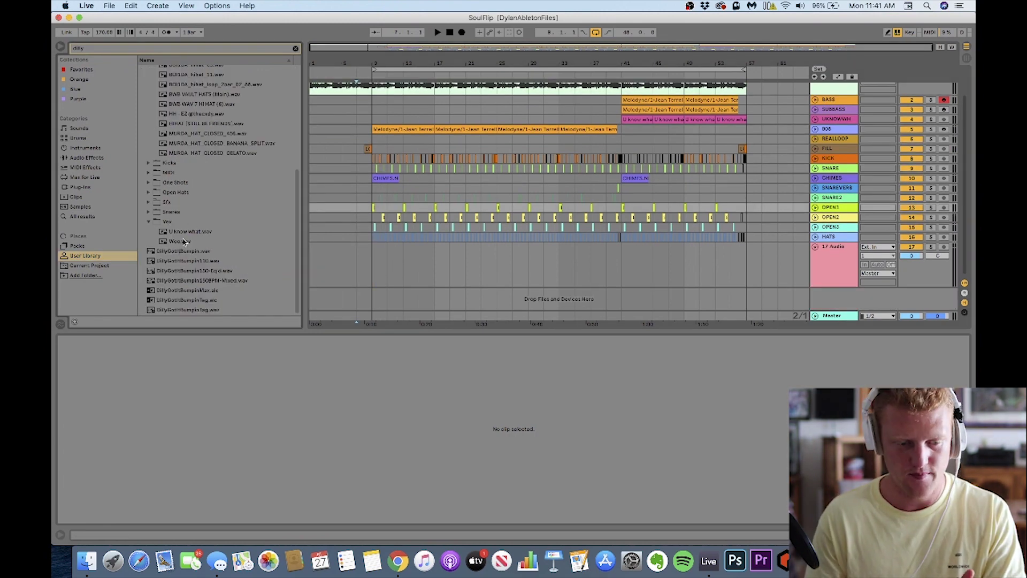
{"action": "scroll", "coordinate": [183, 242], "scroll_direction": "up", "scroll_amount": 1}
{"action": "left_click", "coordinate": [189, 223]}
{"action": "left_click_drag", "start_coordinate": [189, 232], "coordinate": [361, 262]}
{"action": "left_click", "coordinate": [158, 385]}
{"action": "left_click", "coordinate": [931, 247]}
{"action": "key", "text": "space"}
- Shorten the Sfx-Jet clip to about 1.5 bars, move it across the start of bar 9 and lower its volume
{"action": "key", "text": "plus"}
{"action": "key", "text": "plus"}
{"action": "key", "text": "plus"}
{"action": "key", "text": "plus"}
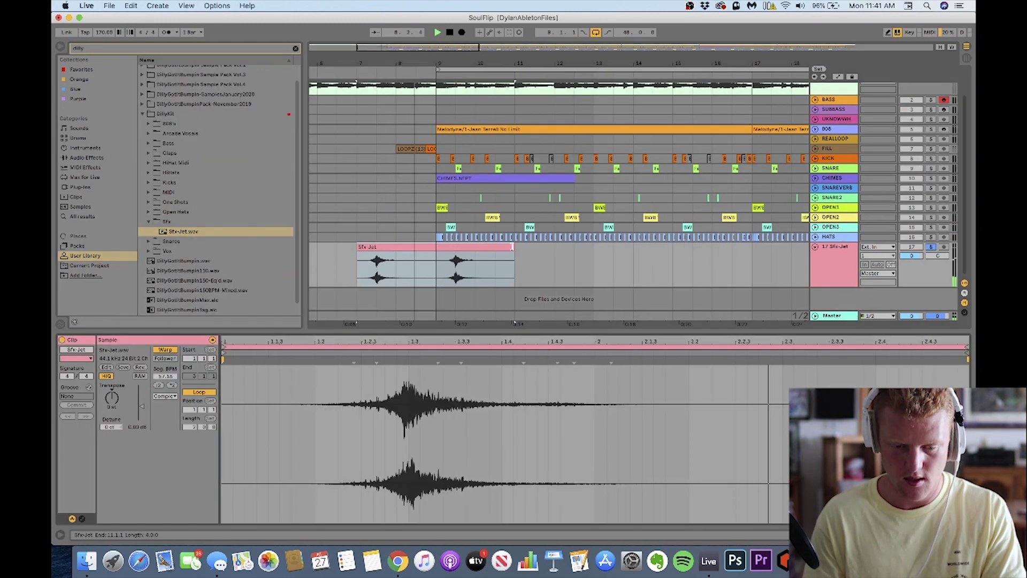
{"action": "left_click_drag", "start_coordinate": [512, 247], "coordinate": [415, 246]}
{"action": "left_click_drag", "start_coordinate": [409, 247], "coordinate": [469, 247]}
{"action": "key", "text": "space"}
{"action": "left_click_drag", "start_coordinate": [912, 256], "coordinate": [912, 263]}
{"action": "key", "text": "space"}
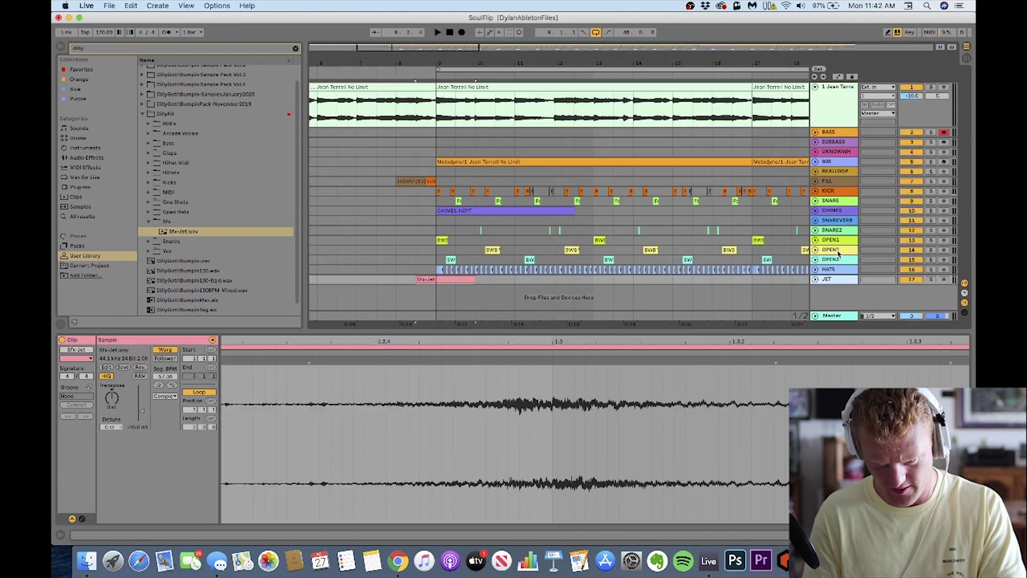
- Audition samples in the DillyKit folders and pick Woo.wav from the Vox folder
{"action": "left_click", "coordinate": [149, 222]}
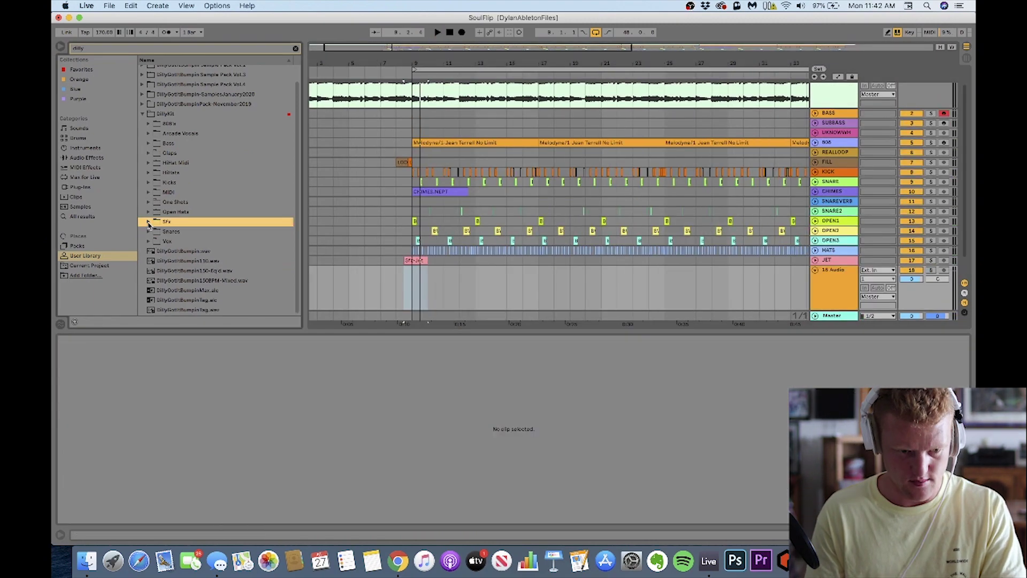
{"action": "left_click", "coordinate": [149, 182]}
{"action": "left_click", "coordinate": [149, 172]}
{"action": "key", "text": "space"}
{"action": "key", "text": "space"}
{"action": "left_click", "coordinate": [149, 241]}
{"action": "left_click", "coordinate": [180, 260]}
- Place Woo.wav at position 8.4.1 on the empty audio track below JET, just before the drop at bar 9
{"action": "left_click", "coordinate": [412, 289]}
{"action": "key", "text": "plus"}
{"action": "key", "text": "plus"}
{"action": "key", "text": "plus"}
{"action": "key", "text": "plus"}
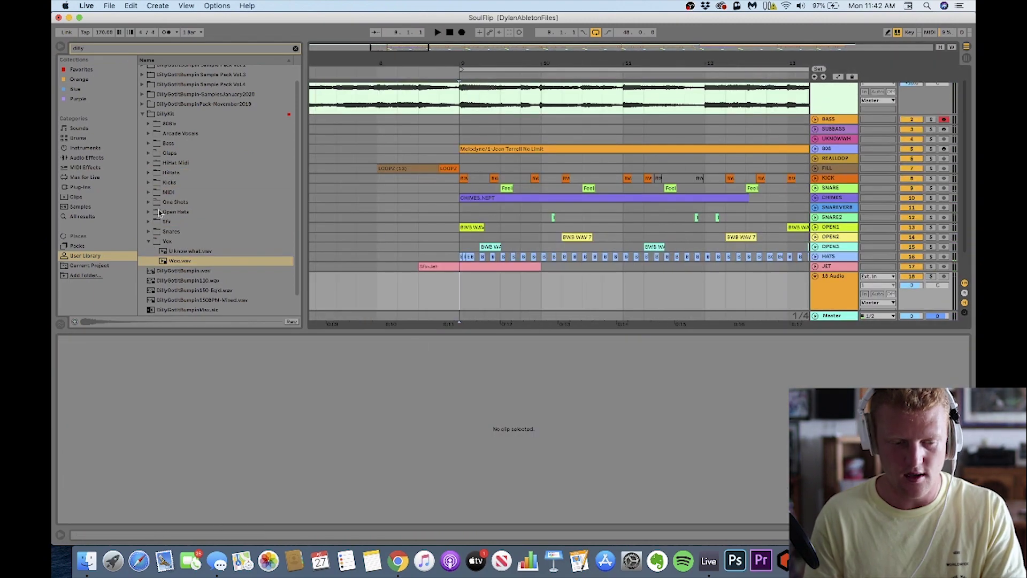
{"action": "scroll", "coordinate": [481, 300], "scroll_direction": "down", "scroll_amount": 2}
{"action": "key", "text": "plus"}
{"action": "key", "text": "plus"}
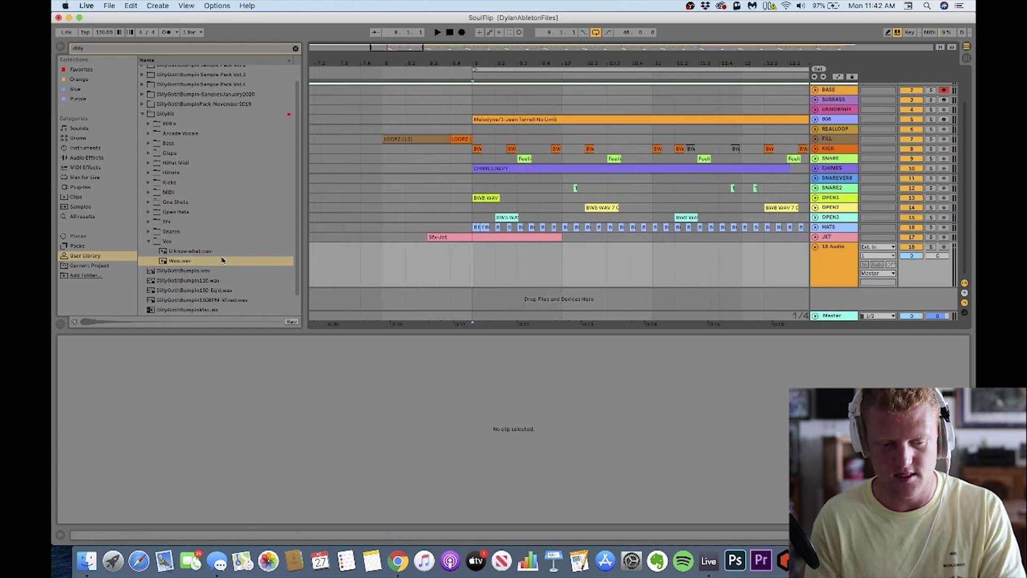
{"action": "left_click_drag", "start_coordinate": [178, 263], "coordinate": [459, 264]}
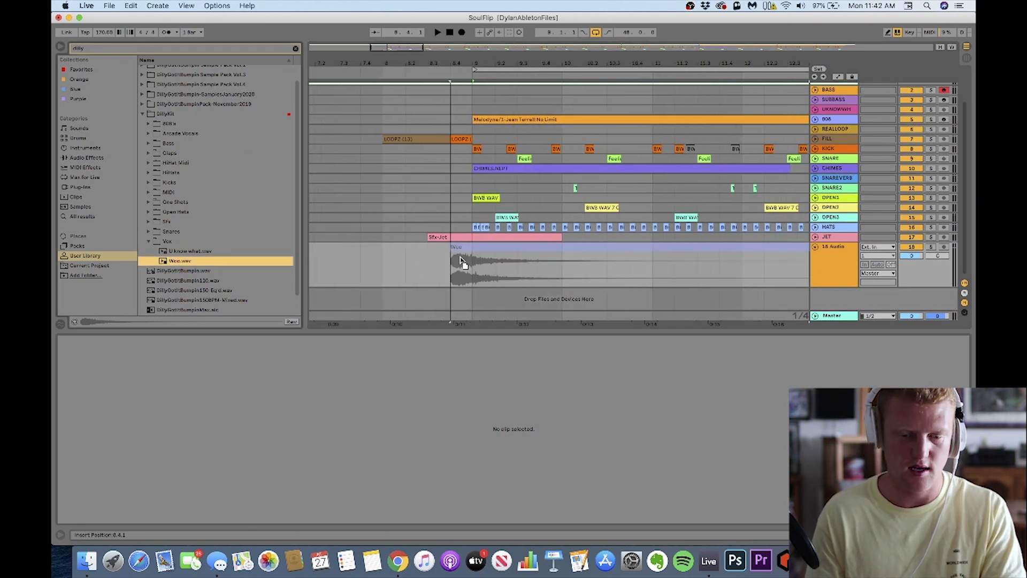
- Turn off warping for the Woo clip, lower its clip gain and rename its track WOO
{"action": "left_click", "coordinate": [167, 349]}
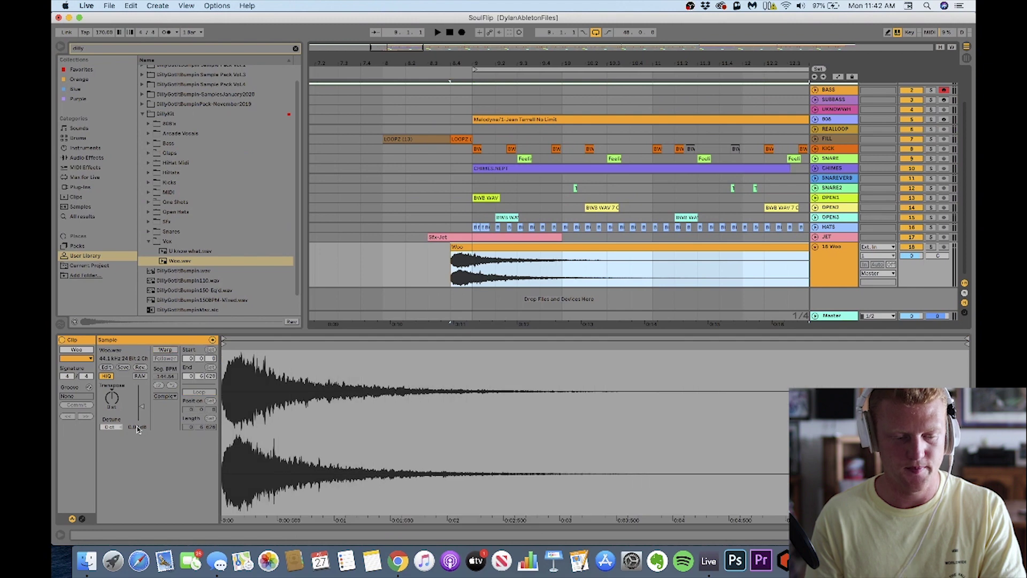
{"action": "left_click_drag", "start_coordinate": [137, 427], "coordinate": [138, 429]}
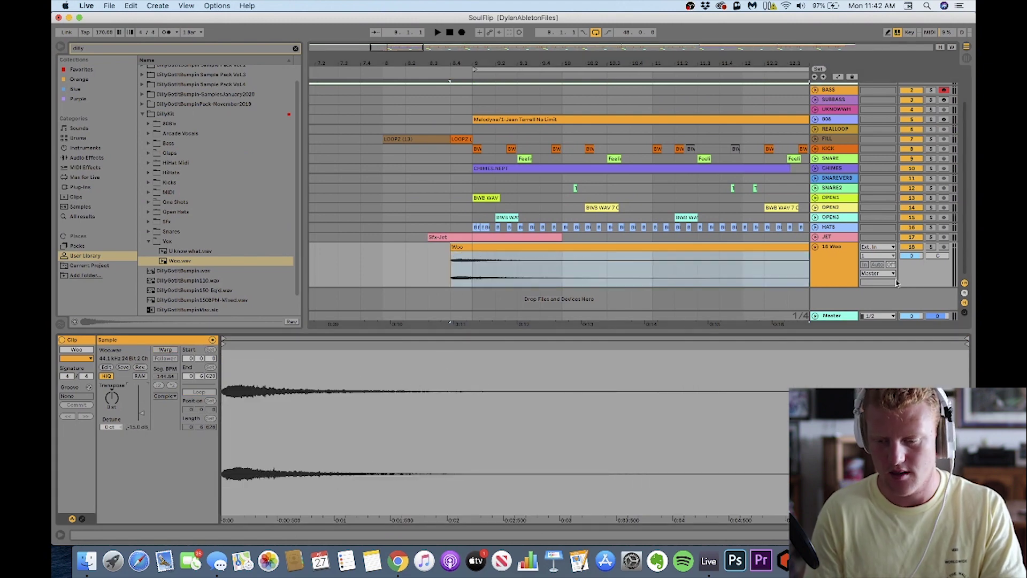
{"action": "left_click", "coordinate": [846, 265]}
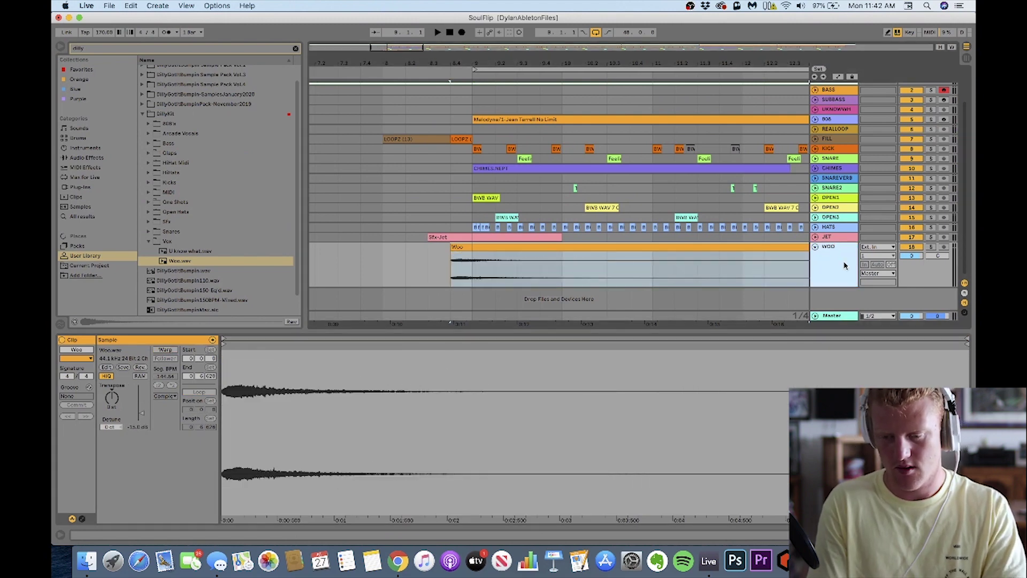
{"action": "left_click", "coordinate": [417, 278]}
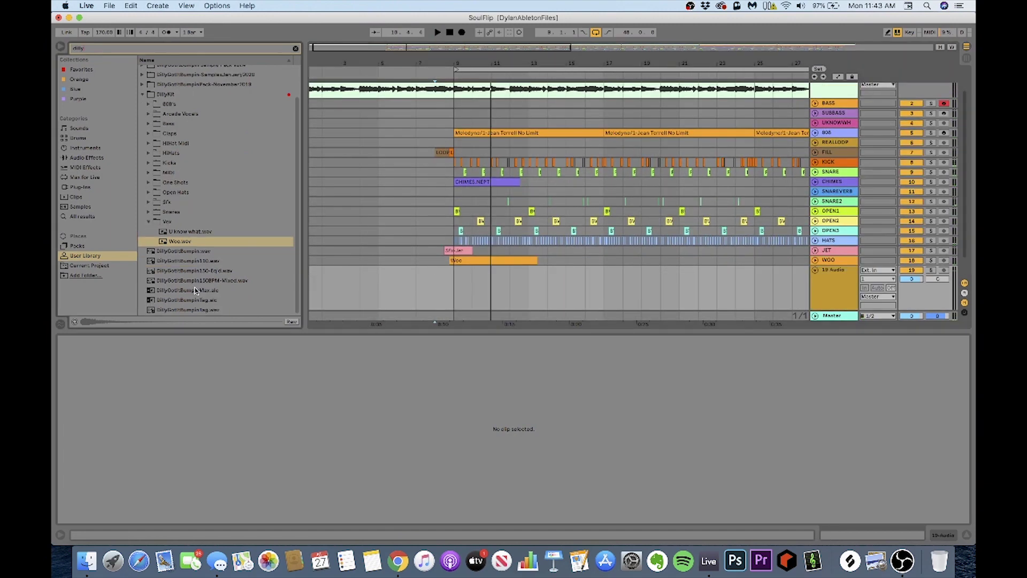
- Place the DillyGotItBumpin Mixed producer tag so it ends at bar 9, and copy it to end at bar 57
{"action": "left_click_drag", "start_coordinate": [203, 281], "coordinate": [442, 294]}
{"action": "left_click_drag", "start_coordinate": [343, 292], "coordinate": [370, 291]}
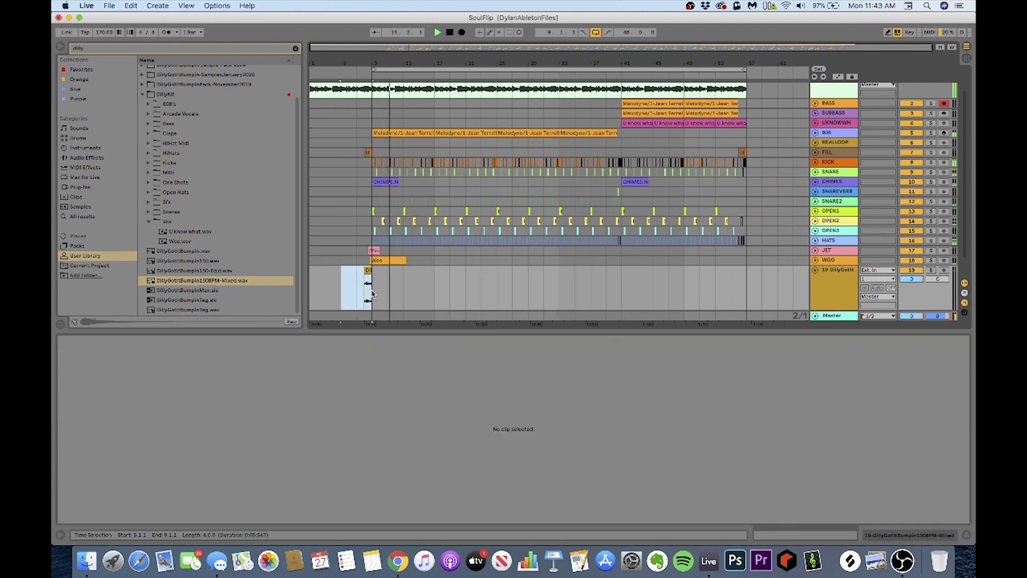
{"action": "key", "text": "super+c"}
{"action": "left_click", "coordinate": [723, 290]}
{"action": "key", "text": "super+v"}
- Copy the JET and WOO clips from around bar 9 to the transition at bar 57
{"action": "left_click_drag", "start_coordinate": [358, 251], "coordinate": [416, 260]}
{"action": "key", "text": "super+c"}
{"action": "left_click", "coordinate": [730, 250]}
{"action": "key", "text": "Tab"}
{"action": "key", "text": "Tab"}
{"action": "key", "text": "space"}
- Duplicate bars 9 to 57 of the tracks from the sample down to HATS so the copy starts at bar 57
{"action": "left_click_drag", "start_coordinate": [718, 241], "coordinate": [372, 5]}
{"action": "key", "text": "super+c"}
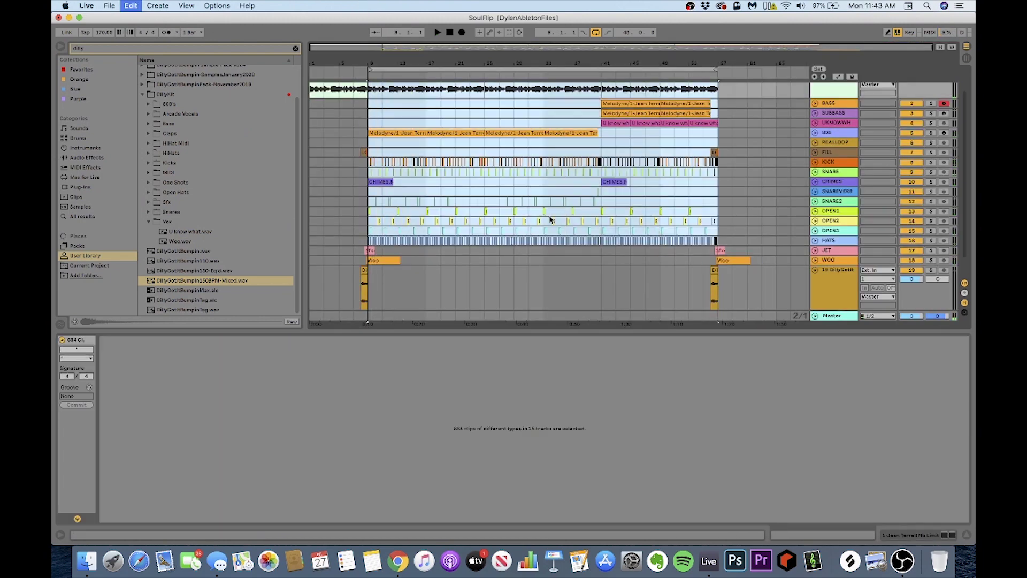
{"action": "key", "text": "super+d"}
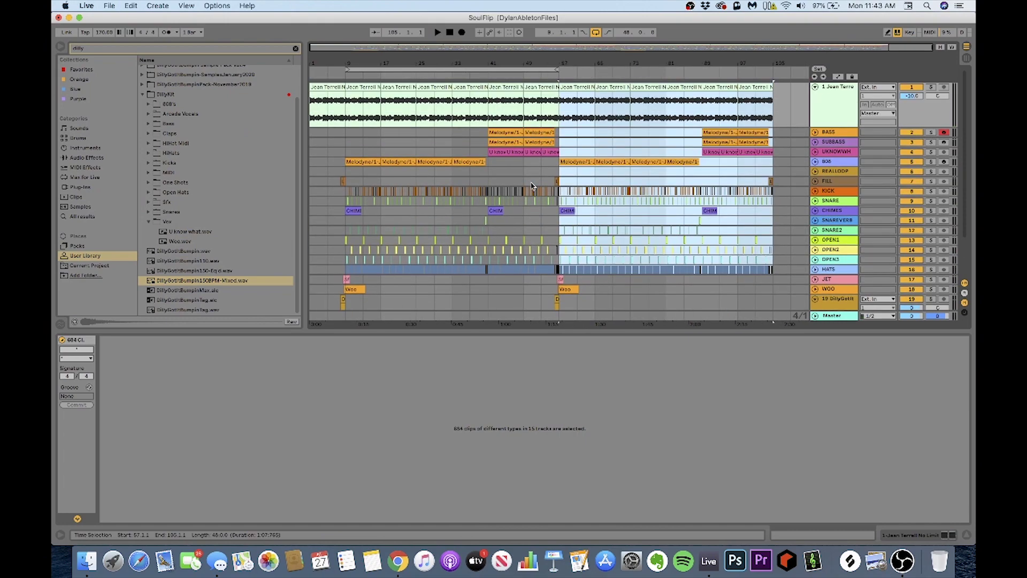
- Extend the sample by about 8 bars past the end of the duplicated section as an outro
{"action": "left_click", "coordinate": [344, 122]}
{"action": "left_click", "coordinate": [772, 87]}
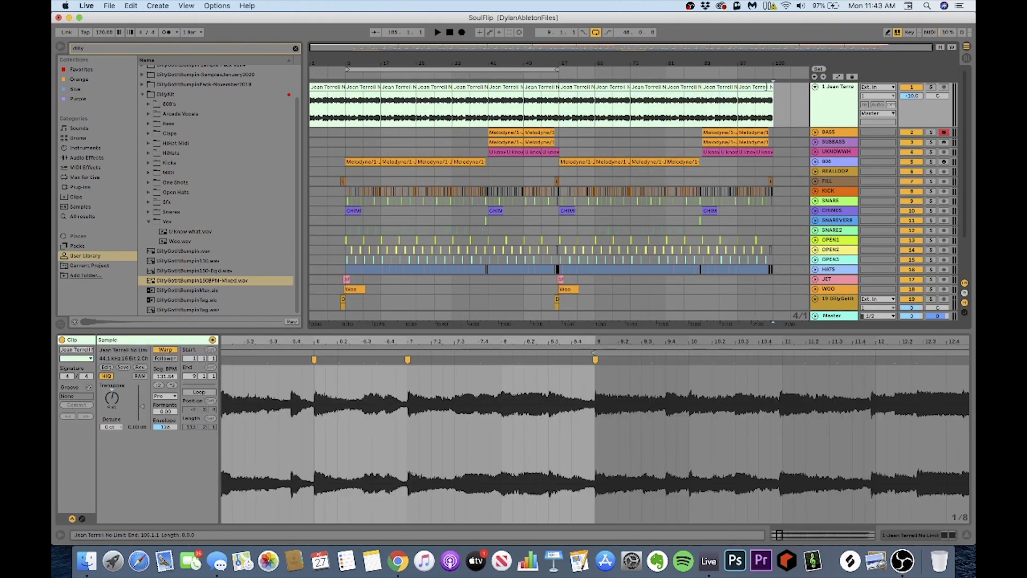
{"action": "left_click_drag", "start_coordinate": [771, 87], "coordinate": [807, 86]}
- Play the section from bar 41, try splitting the sample clip there, and save the set
{"action": "key", "text": "space"}
{"action": "left_click", "coordinate": [452, 88]}
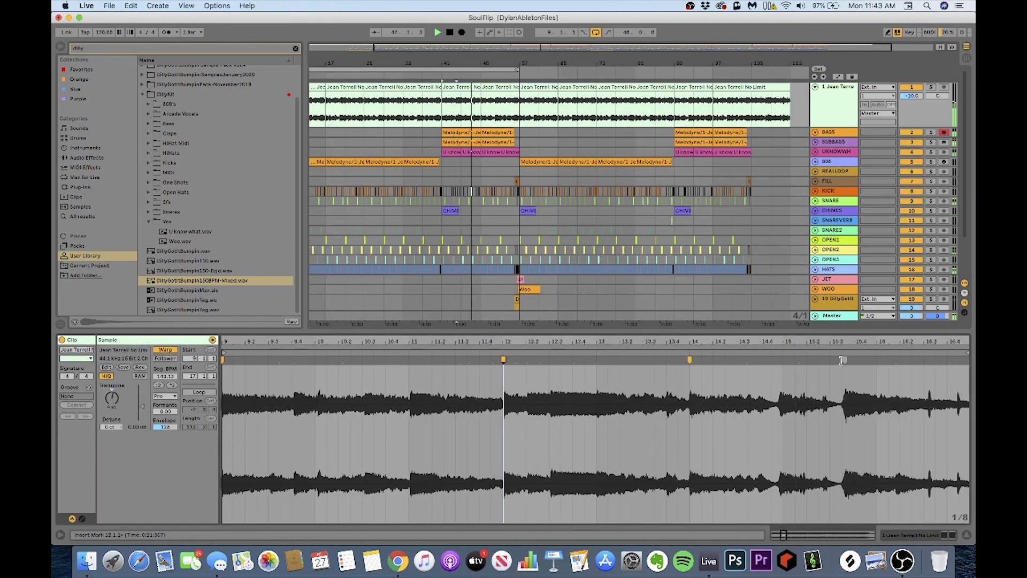
{"action": "key", "text": "super+e"}
{"action": "left_click_drag", "start_coordinate": [481, 112], "coordinate": [444, 113]}
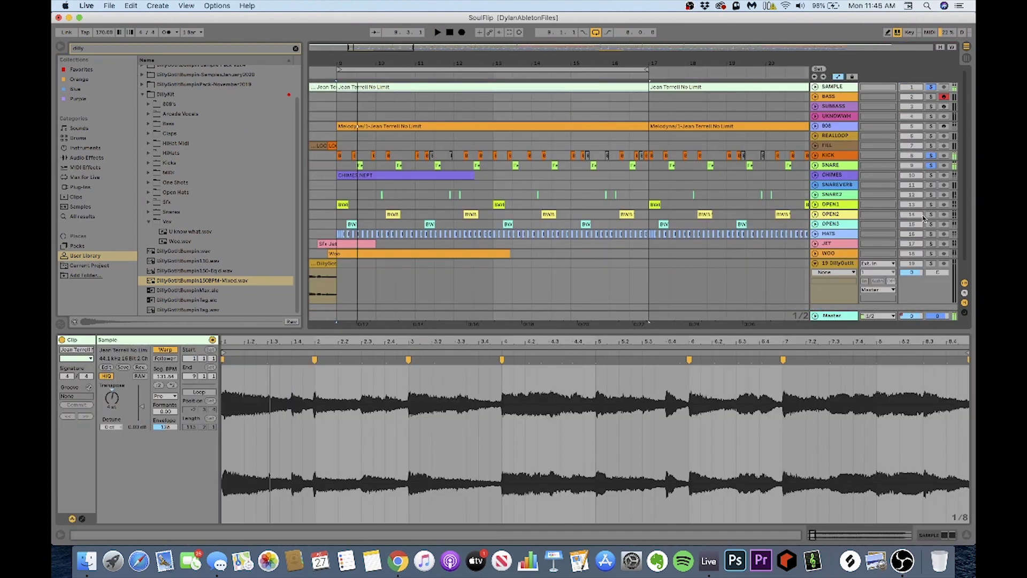
{"action": "key", "text": "super+s"}
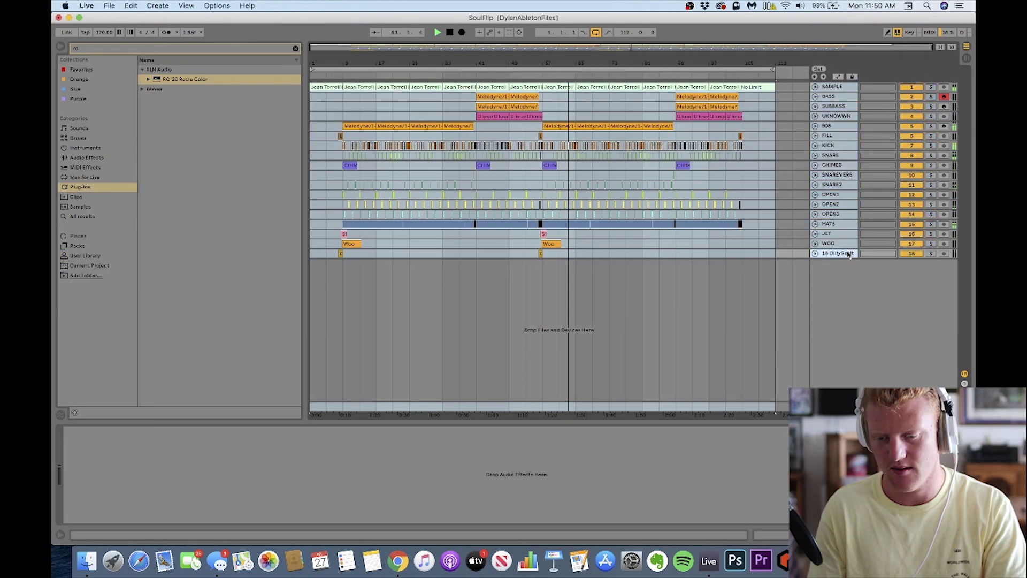
- Rename the producer tag track as DILLY
{"action": "key", "text": "super+r"}
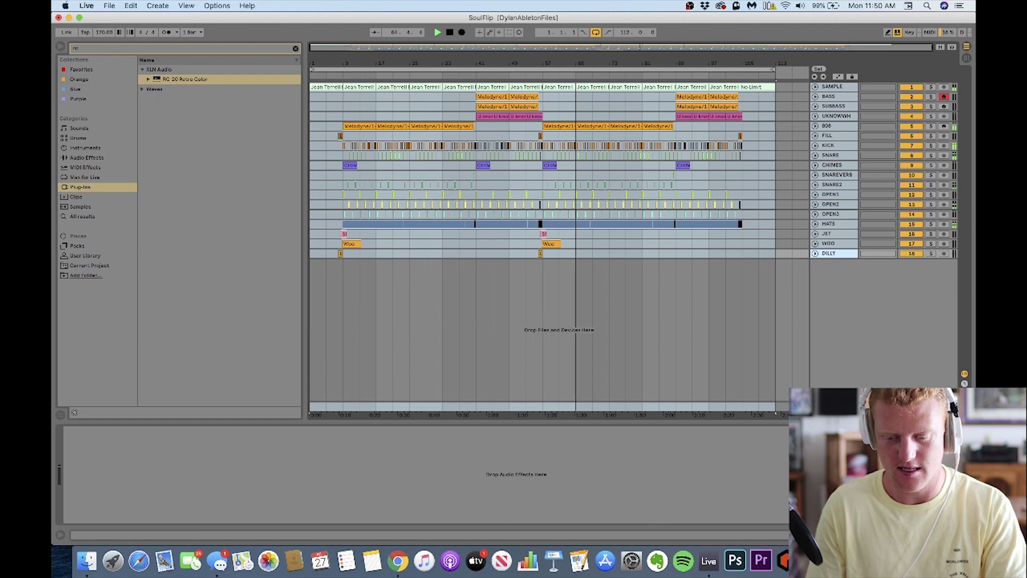
{"action": "key", "text": "Return"}
{"action": "left_click", "coordinate": [793, 185]}
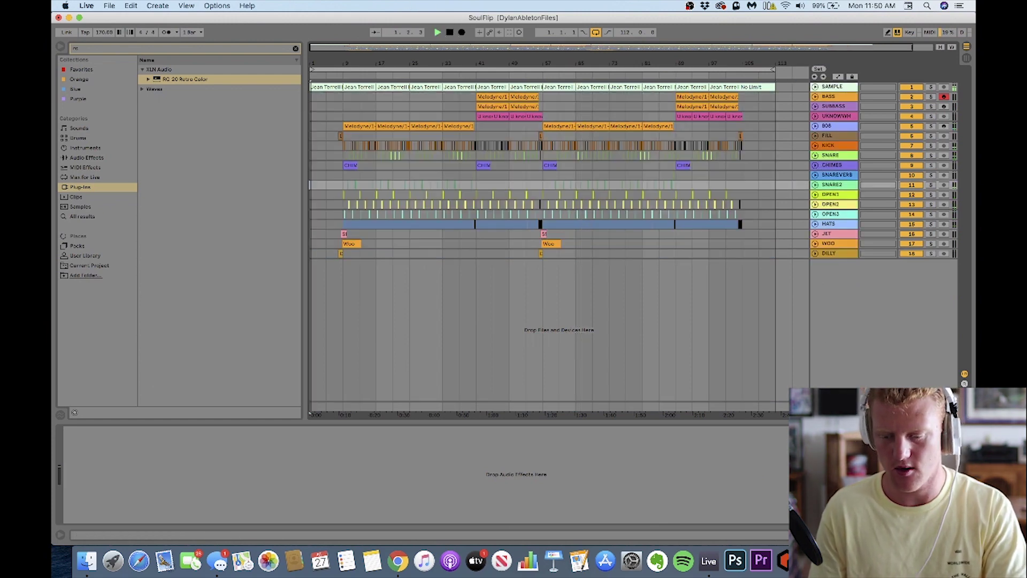
- Add the TR5 Classic Clipper from the Blue collection to the Master track
{"action": "left_click", "coordinate": [832, 407]}
{"action": "left_click", "coordinate": [124, 48]}
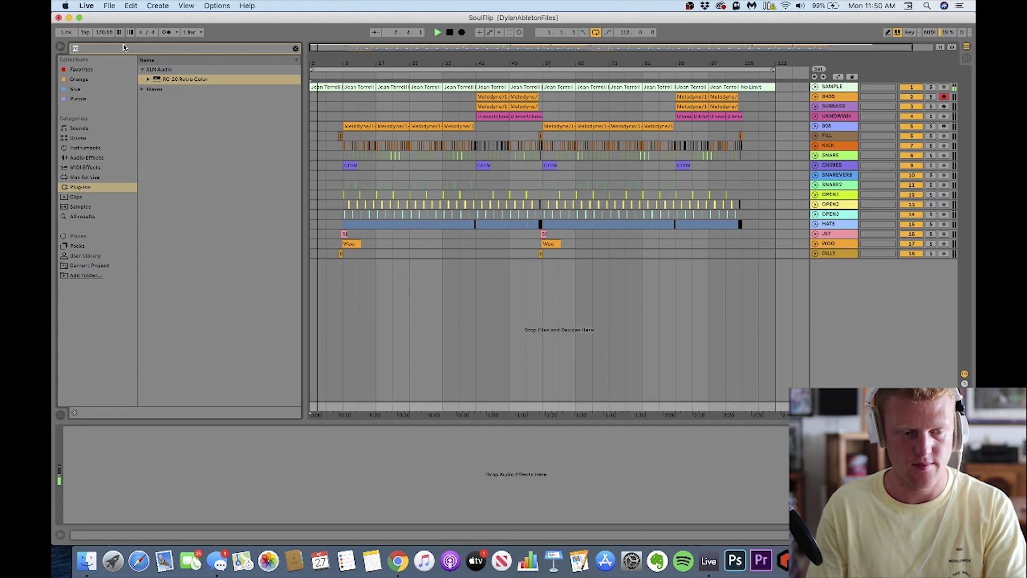
{"action": "key", "text": "BackSpace"}
{"action": "left_click", "coordinate": [75, 89]}
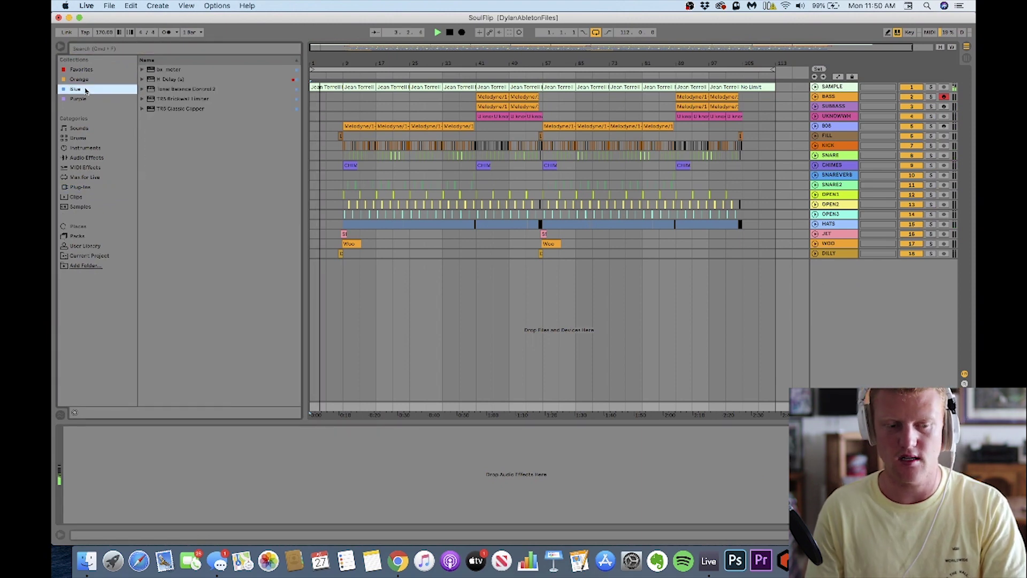
{"action": "left_click", "coordinate": [172, 109]}
{"action": "double_click", "coordinate": [173, 110]}
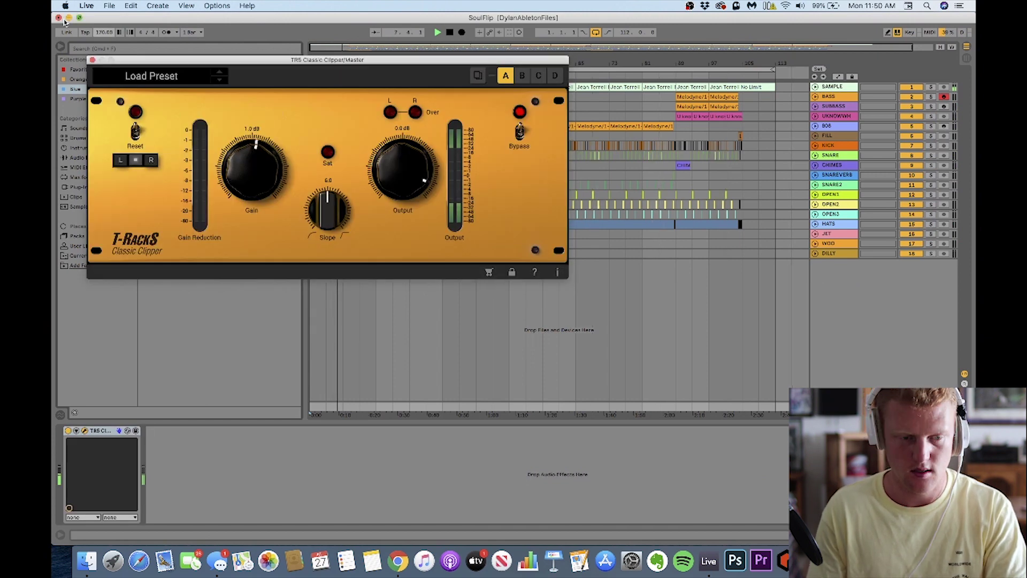
{"action": "left_click", "coordinate": [92, 60]}
- Add the TR5 Brickwall Limiter after the clipper on the Master track and turn up its input drive
{"action": "left_click_drag", "start_coordinate": [177, 100], "coordinate": [176, 448]}
{"action": "left_click_drag", "start_coordinate": [256, 177], "coordinate": [257, 156]}
{"action": "left_click", "coordinate": [96, 66]}
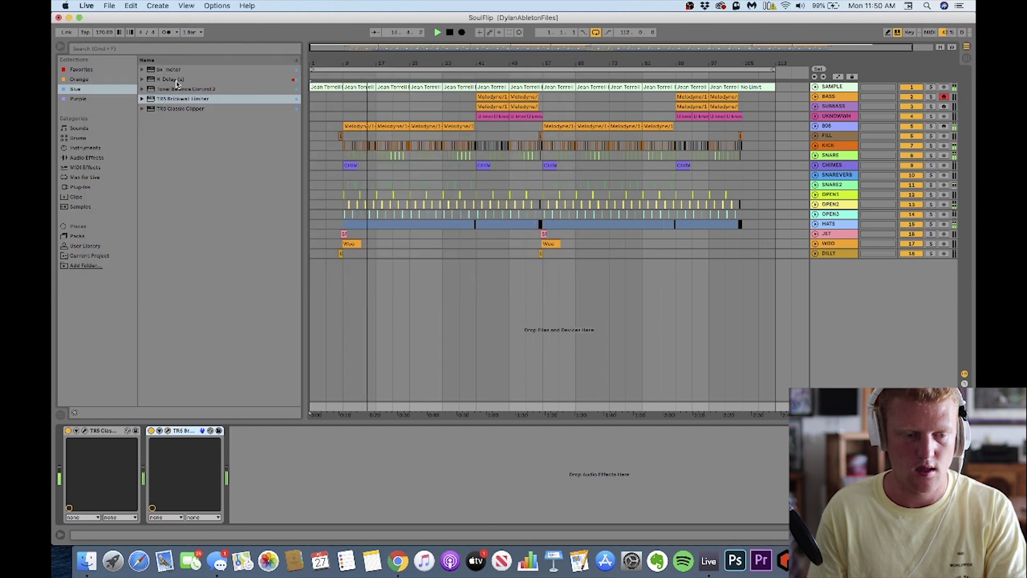
- Add Tonal Balance Control 2 to the Master track and compare the mix with the Bass Heavy target in Broad and Fine views
{"action": "double_click", "coordinate": [174, 89]}
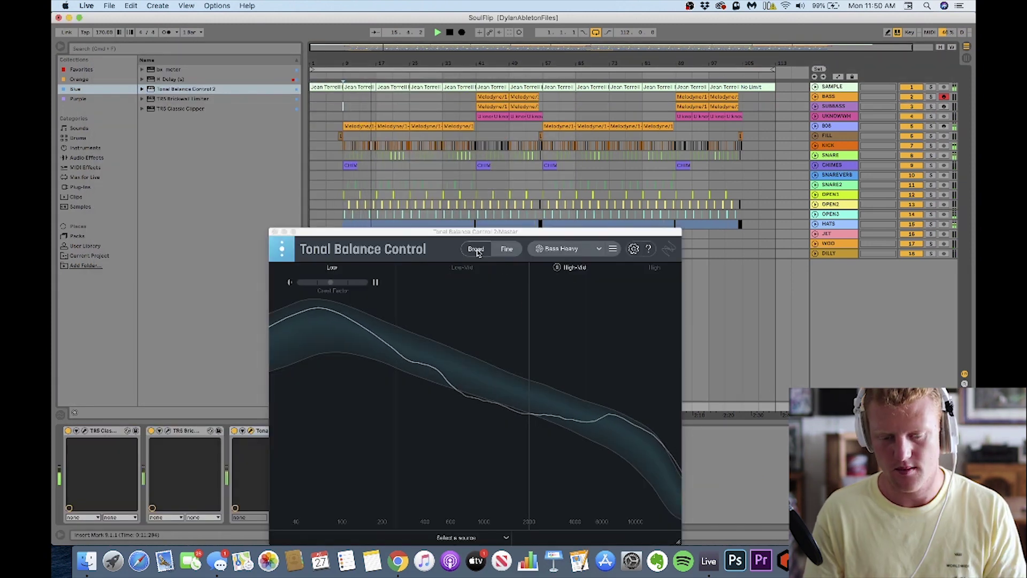
{"action": "left_click", "coordinate": [475, 249]}
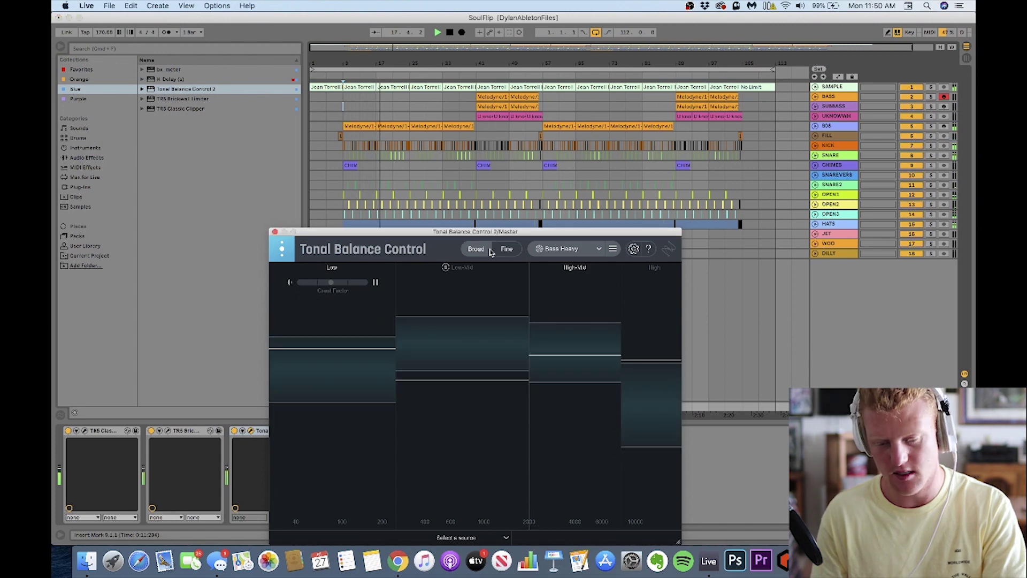
{"action": "left_click", "coordinate": [507, 249]}
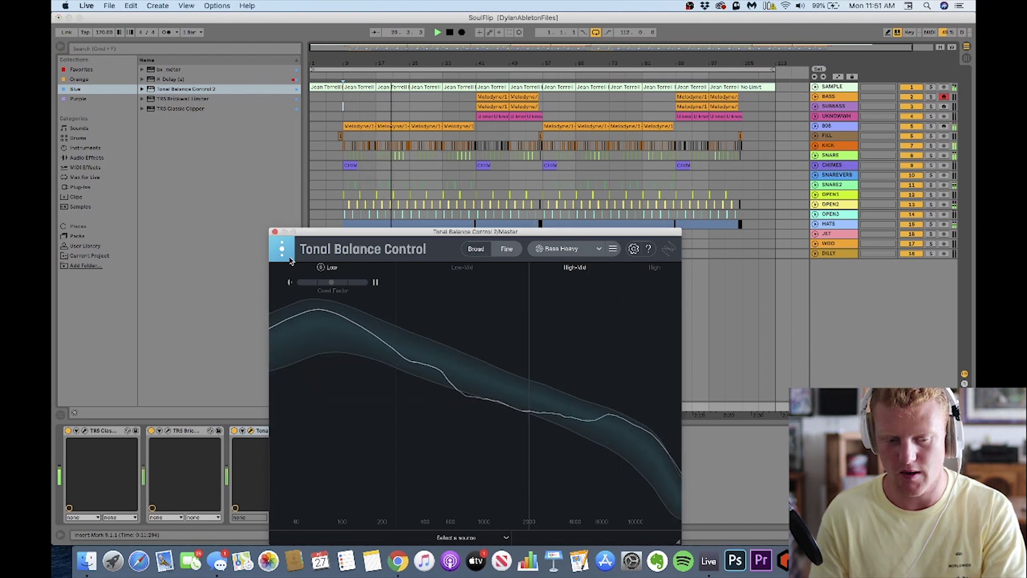
{"action": "left_click", "coordinate": [275, 232]}
- Add an EQ Eight to the SAMPLE track and shift its third band slightly lower in frequency with a small boost
{"action": "left_click", "coordinate": [832, 88]}
{"action": "left_click", "coordinate": [87, 158]}
{"action": "key", "text": "super+f"}
{"action": "type", "text": "eq"}
{"action": "double_click", "coordinate": [167, 89]}
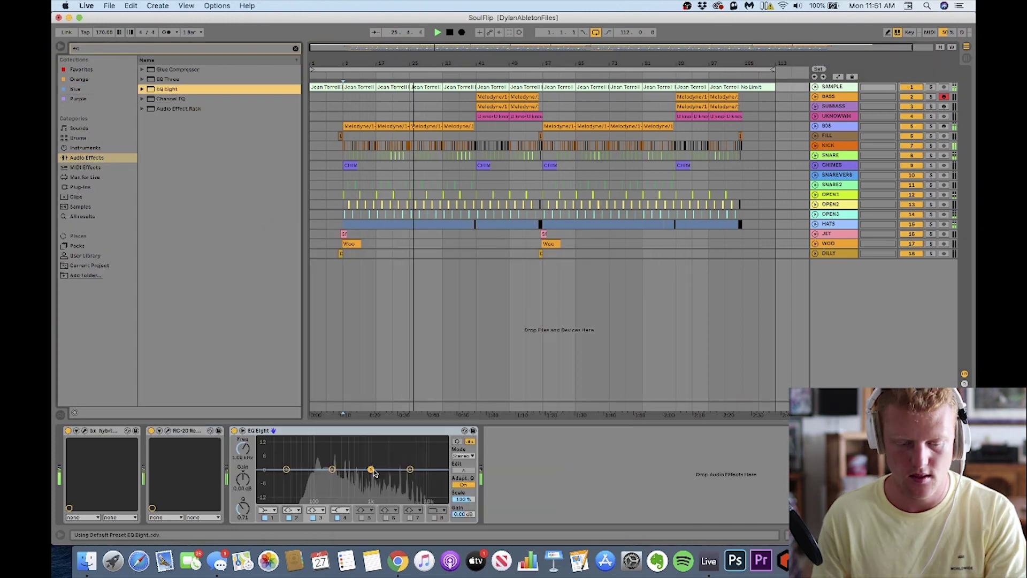
{"action": "left_click_drag", "start_coordinate": [371, 471], "coordinate": [360, 468]}
- Recheck the master against the Bass Heavy curve in Tonal Balance Control's Fine view
{"action": "left_click", "coordinate": [833, 405]}
{"action": "left_click", "coordinate": [250, 431]}
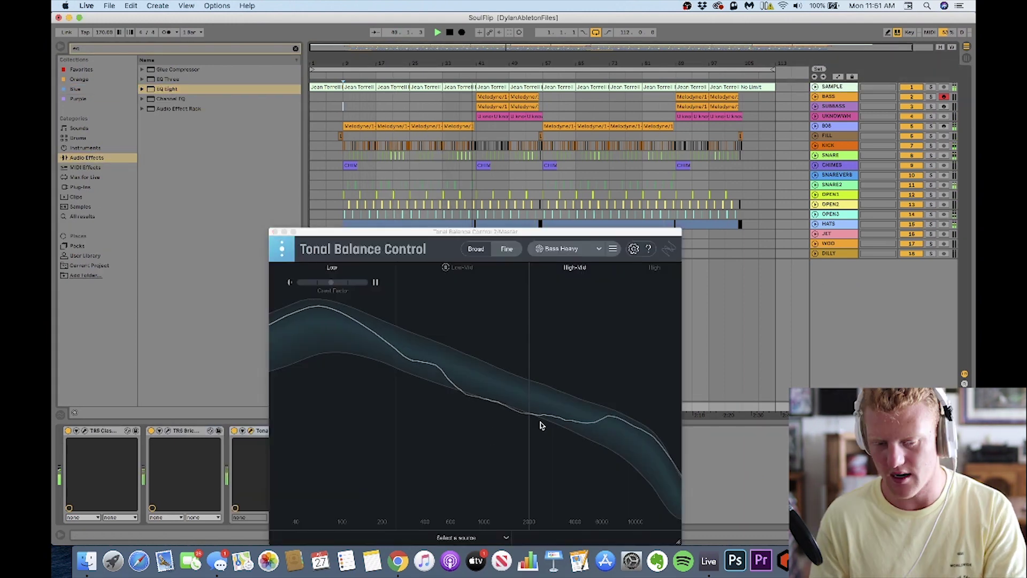
{"action": "left_click", "coordinate": [645, 339]}
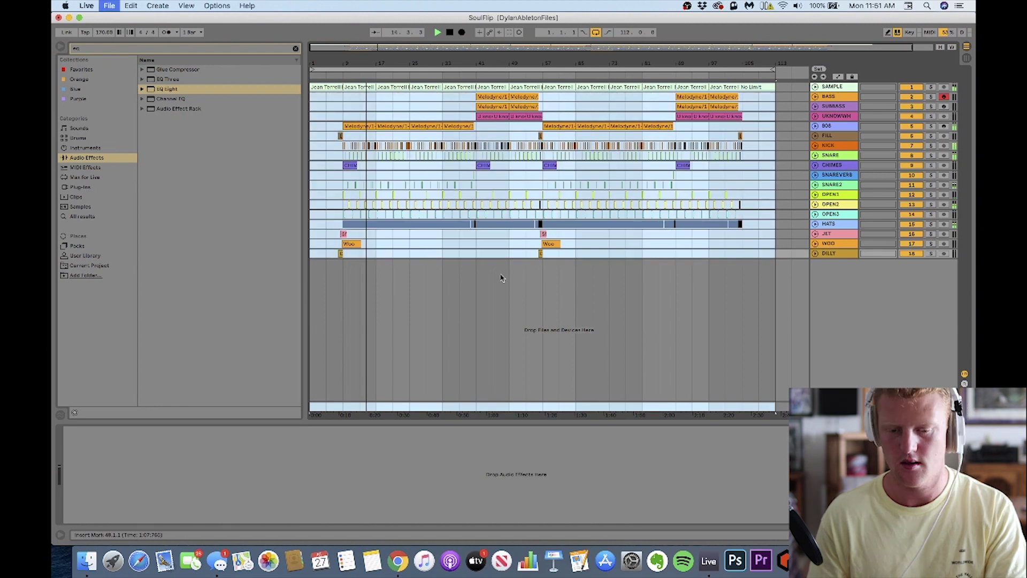